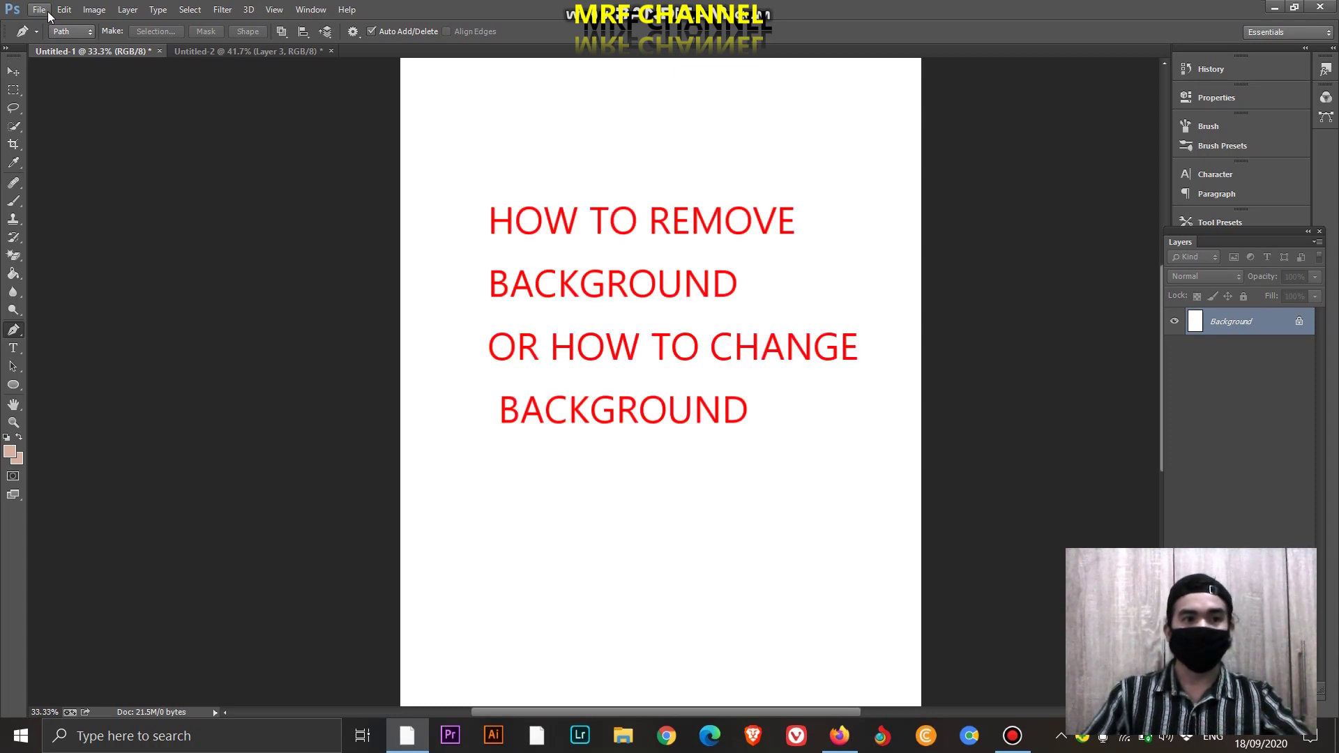
Place the portrait JPG as its own layer, shifted slightly right
left_click(48, 12)
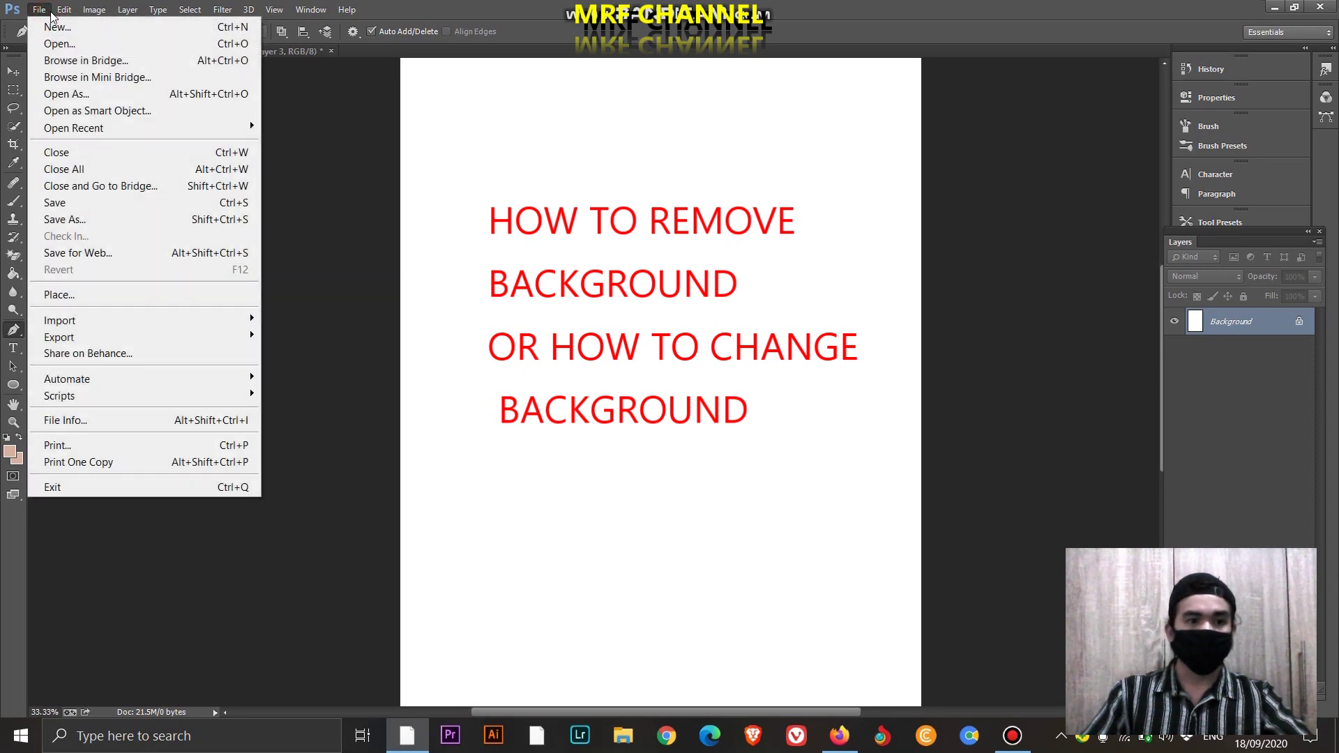
left_click(31, 12)
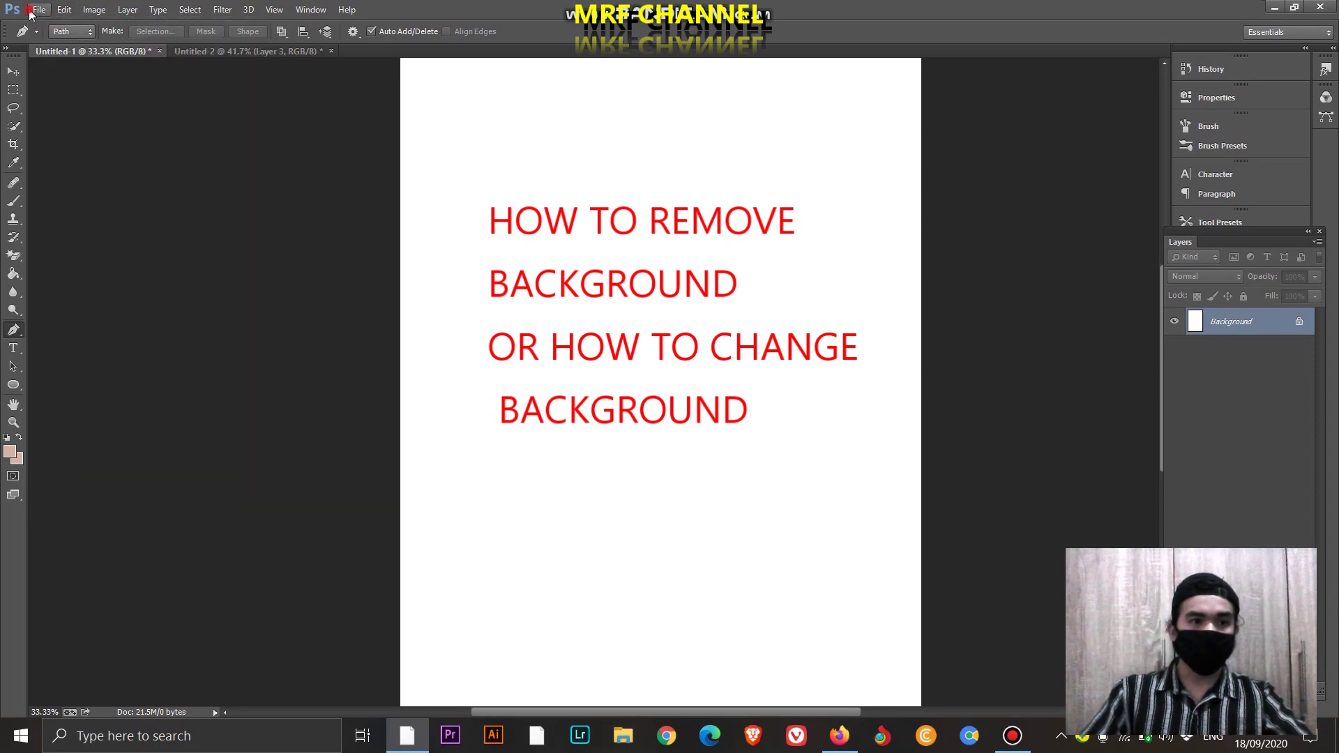
left_click(30, 13)
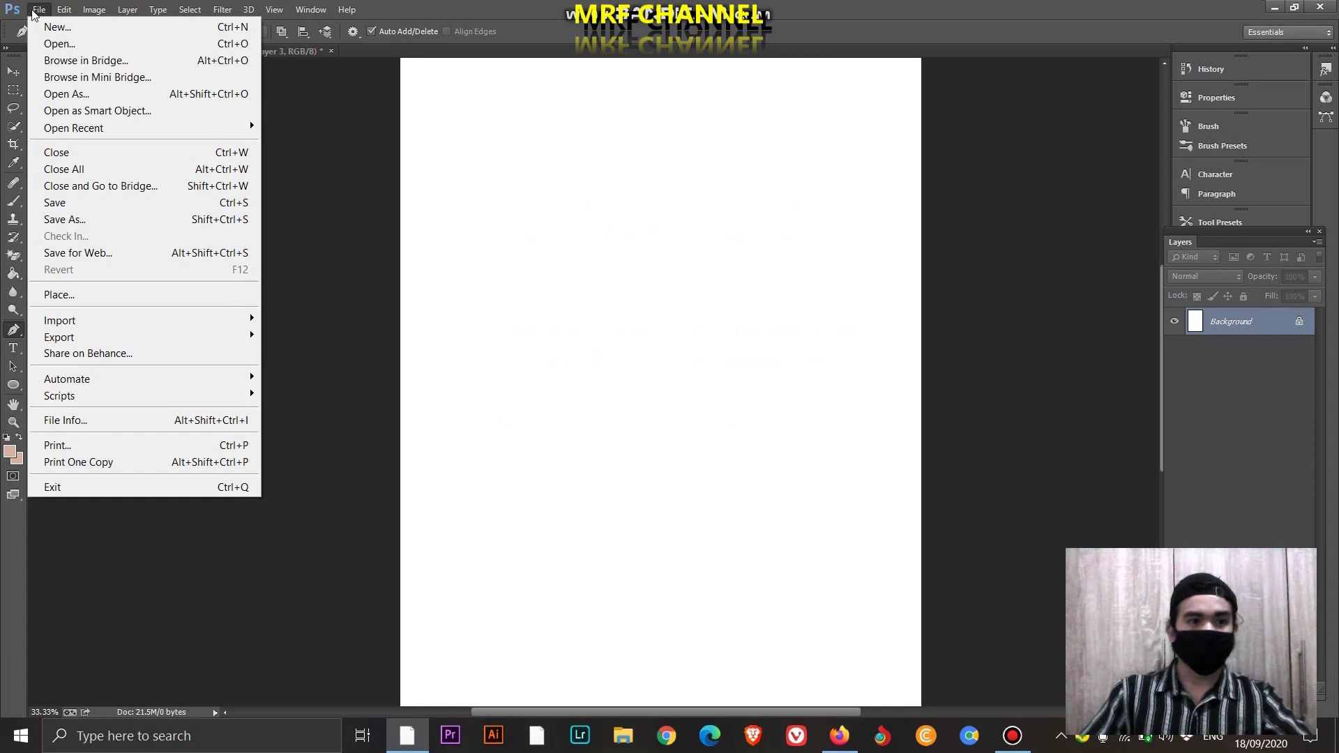
left_click(147, 294)
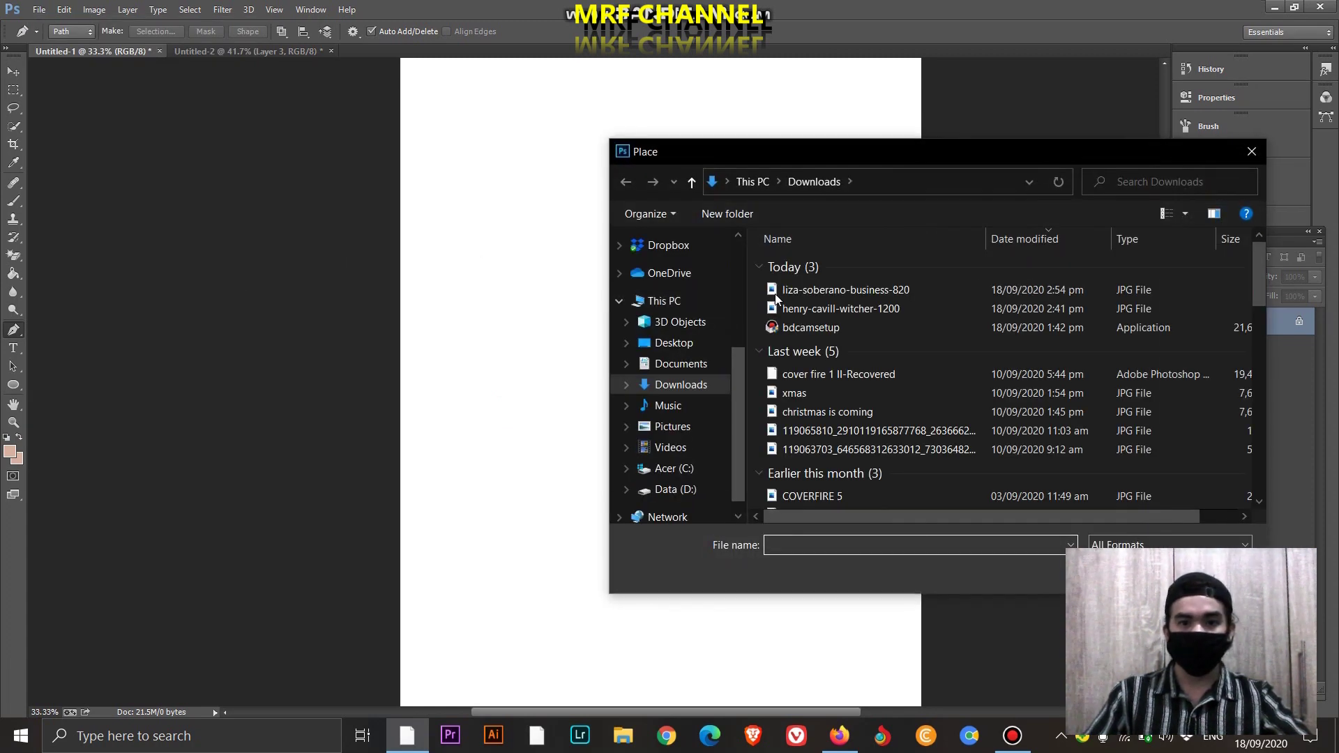
left_click(824, 291)
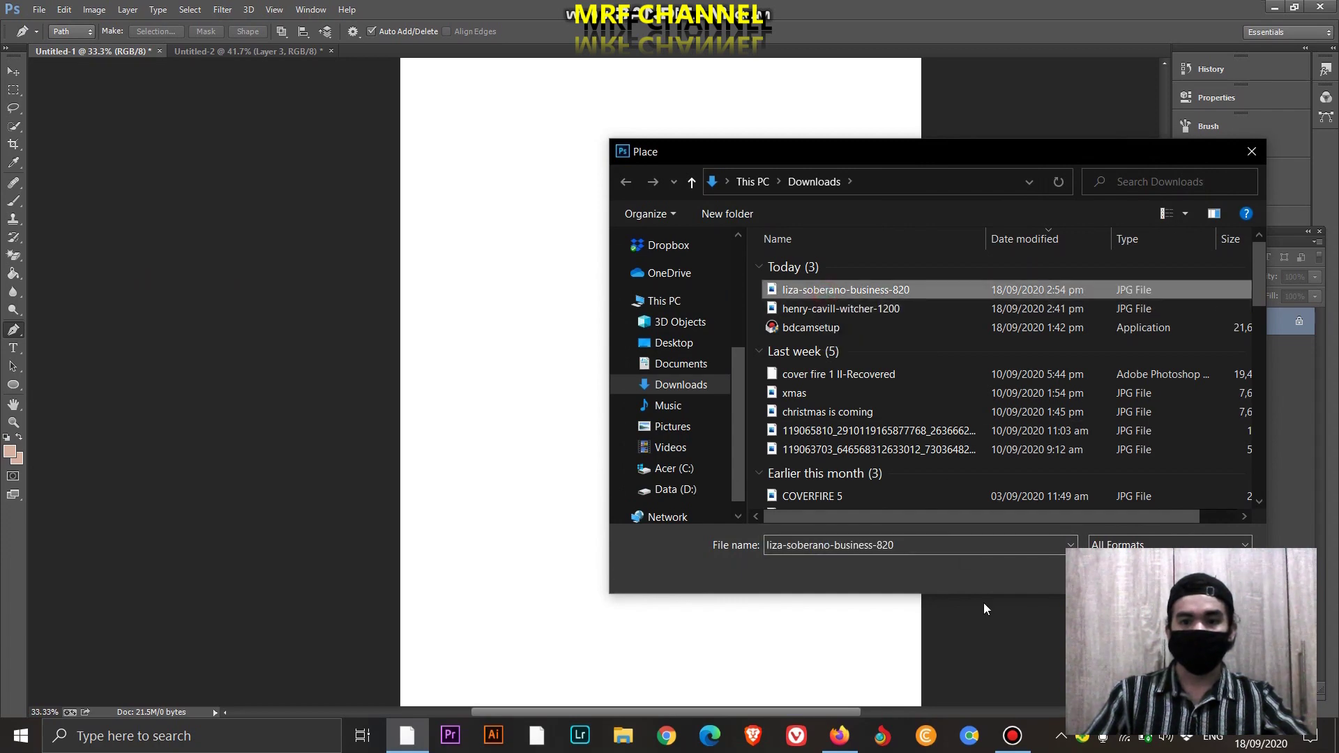
double_click(824, 291)
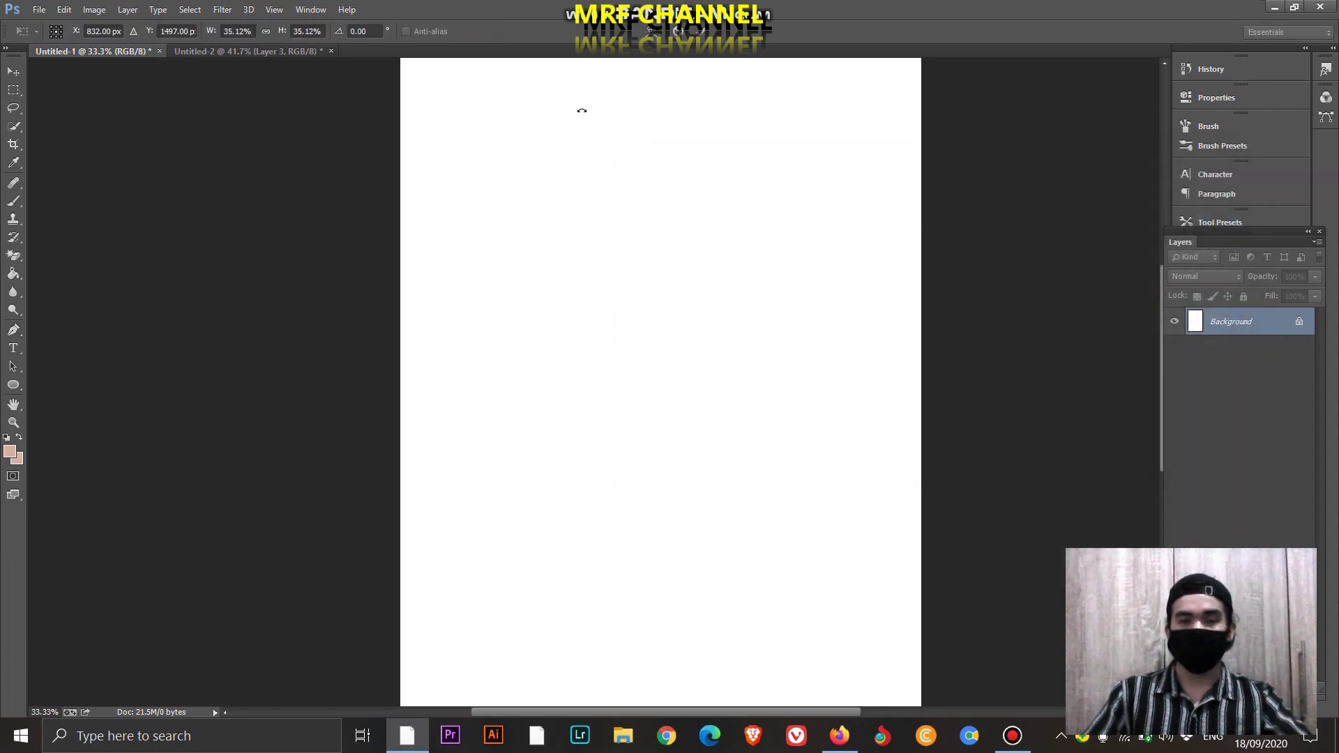
left_click_drag(646, 307, 703, 316)
key("Return")
key("p")
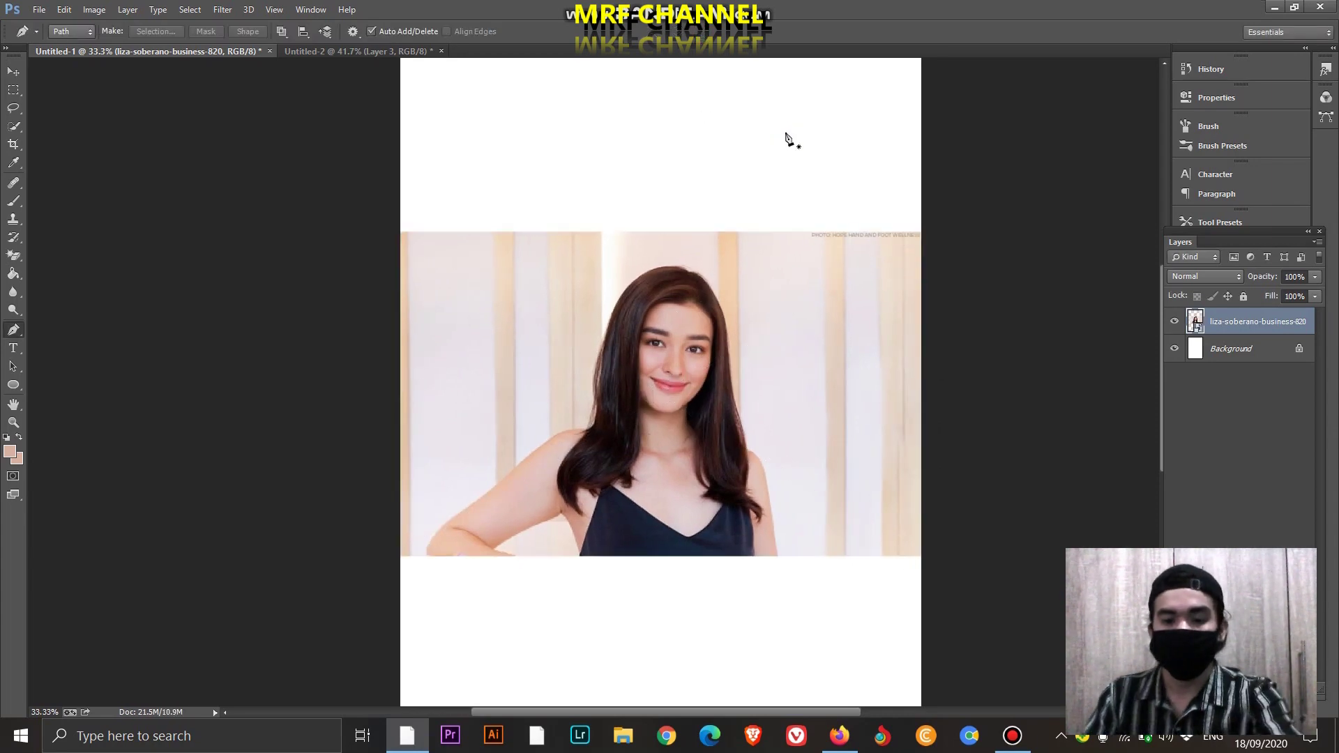
Enlarge the portrait slightly with Free Transform and nudge it right and down
key("ctrl+plus")
key("ctrl+plus")
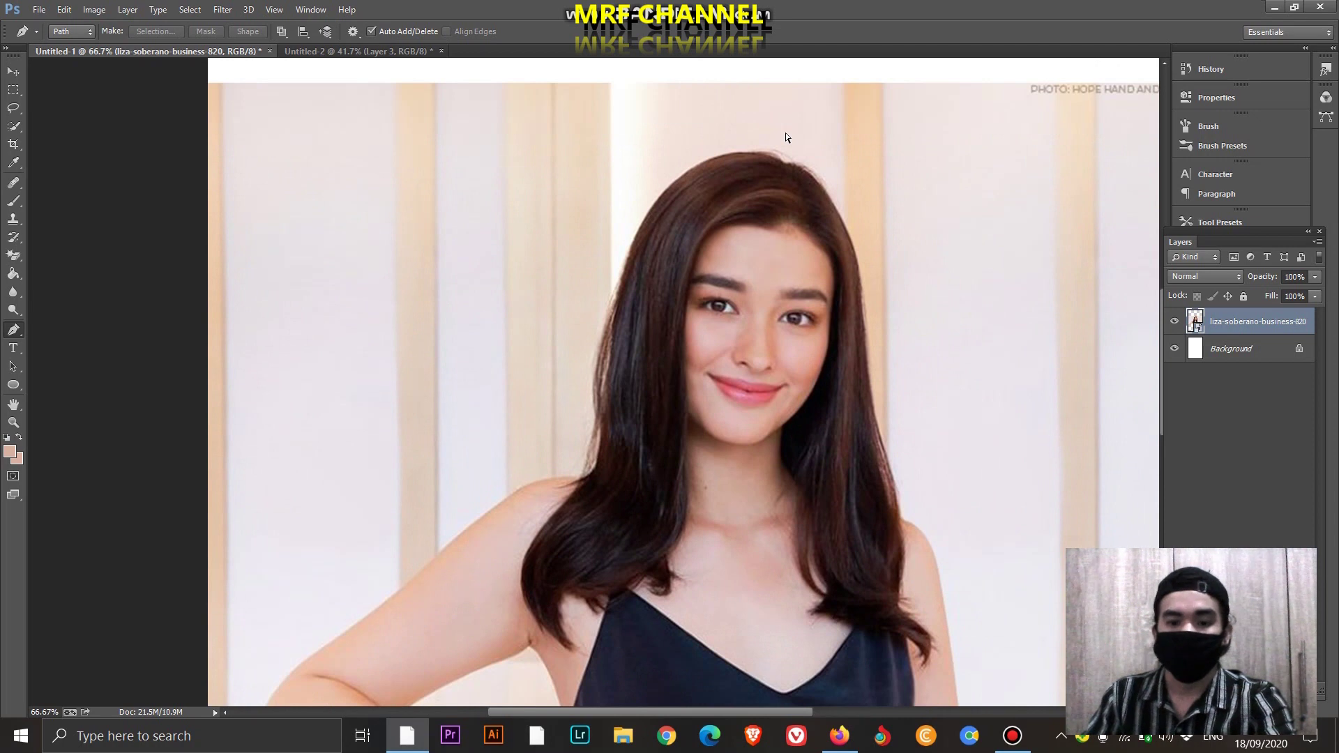
key("ctrl+minus")
key("ctrl+minus")
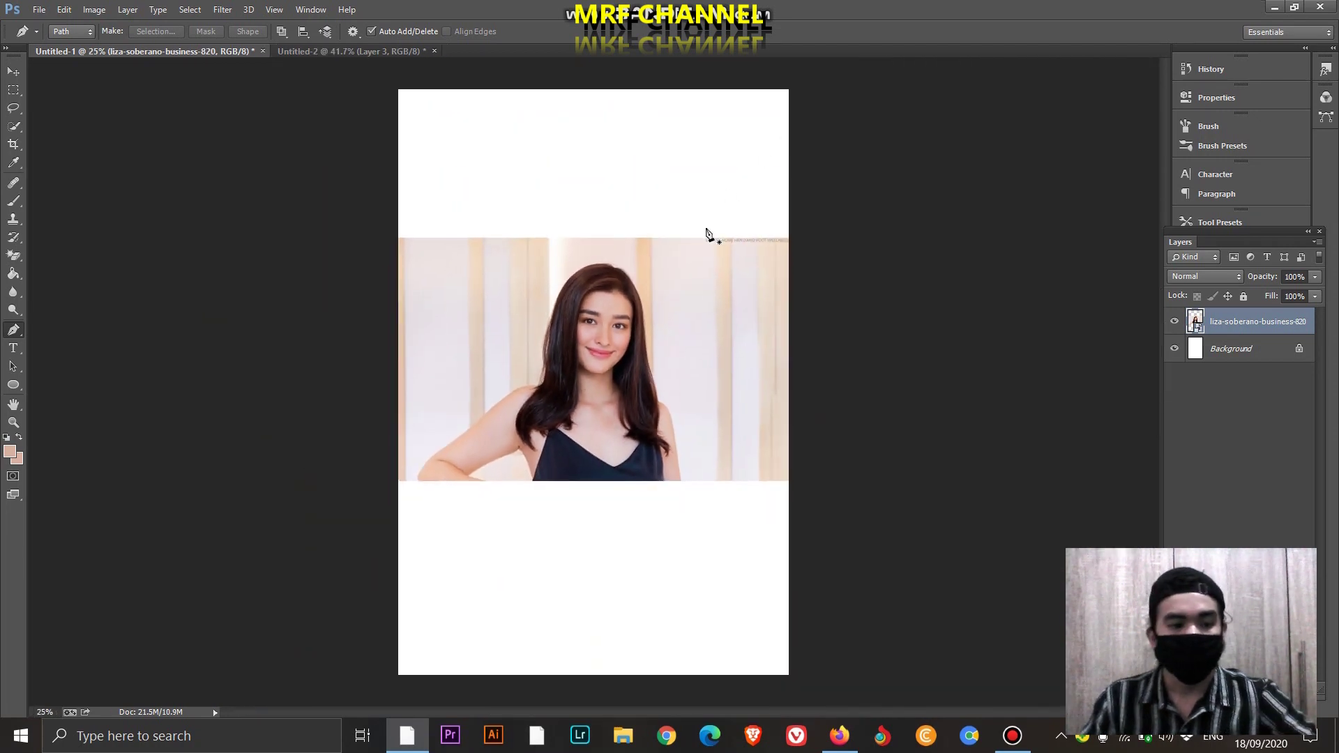
key("ctrl+t")
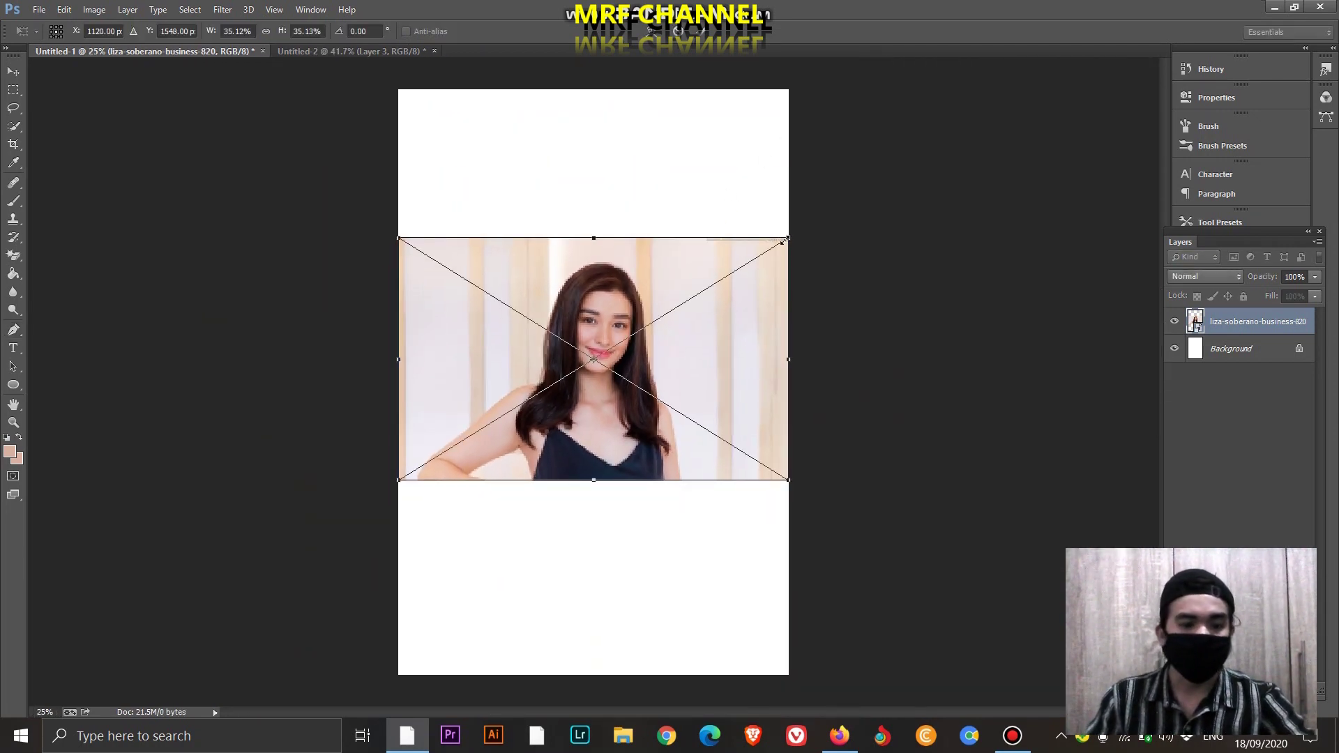
left_click_drag(784, 241, 835, 211)
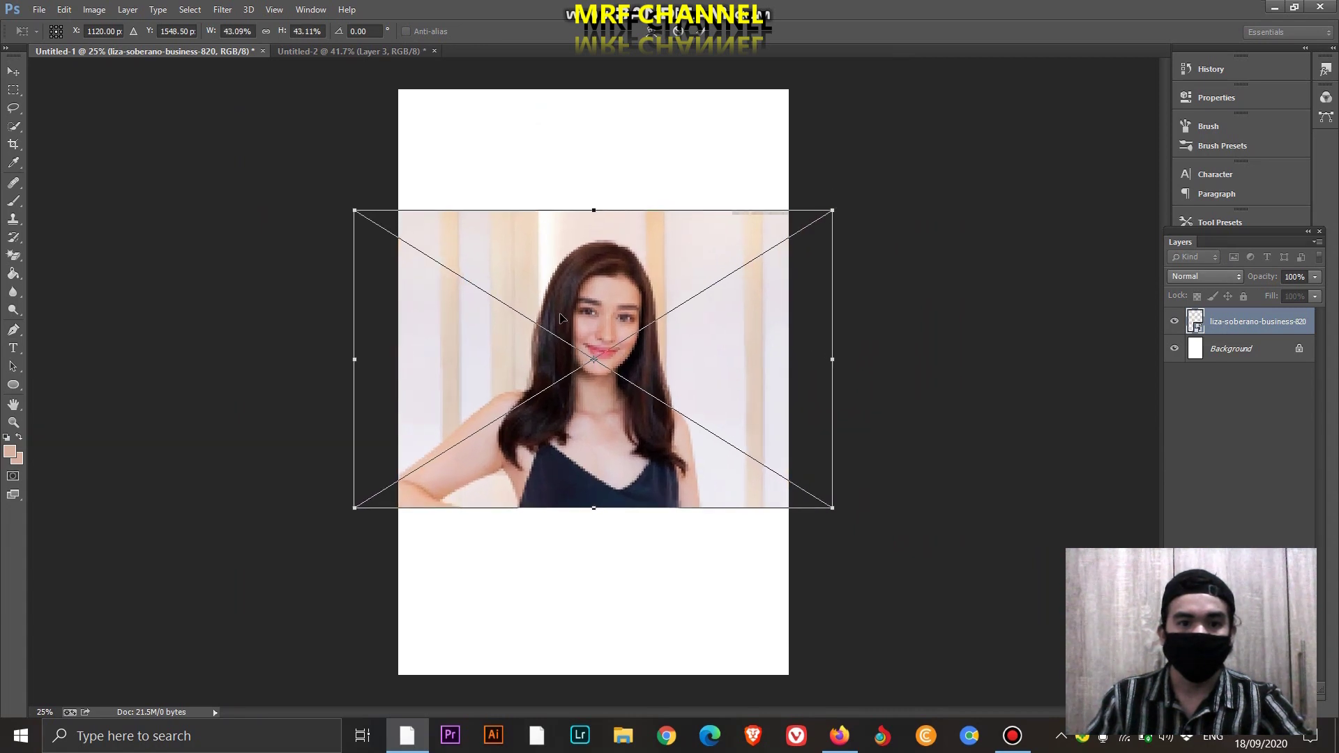
left_click_drag(595, 328, 622, 338)
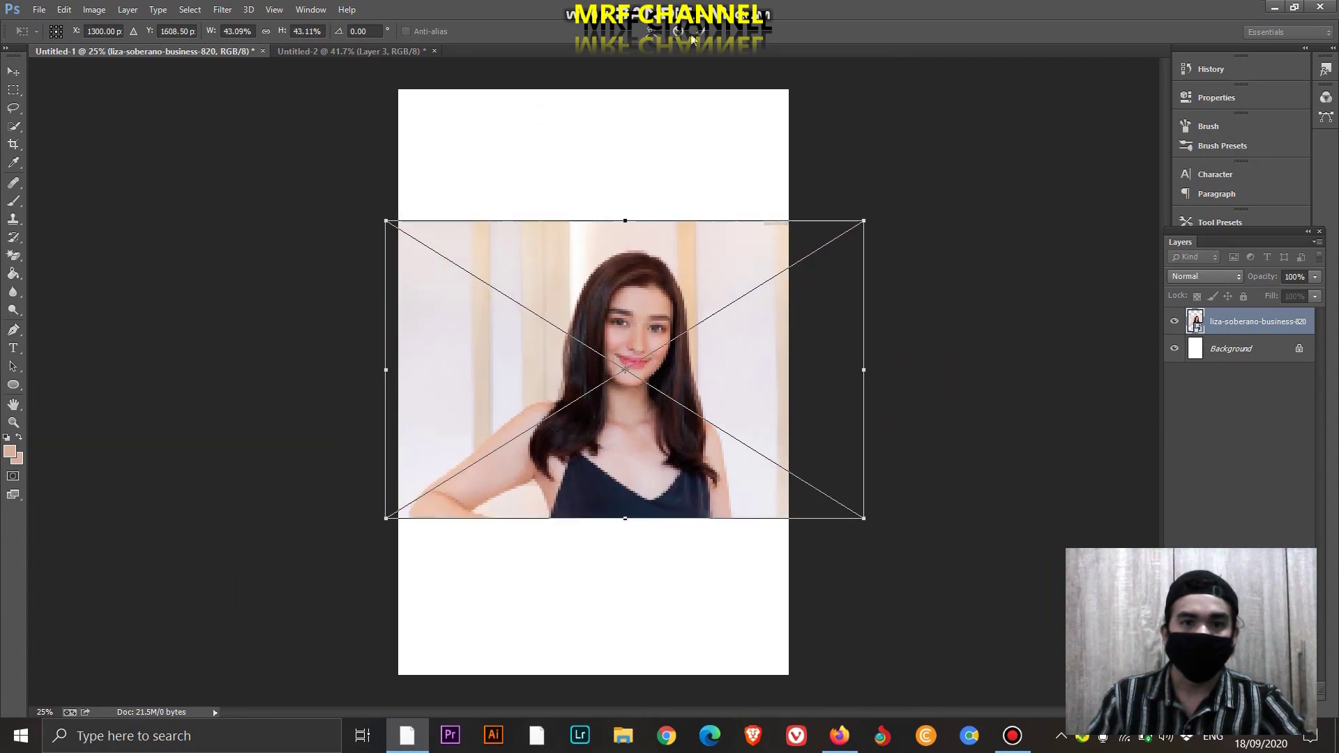
key("p")
key("Return")
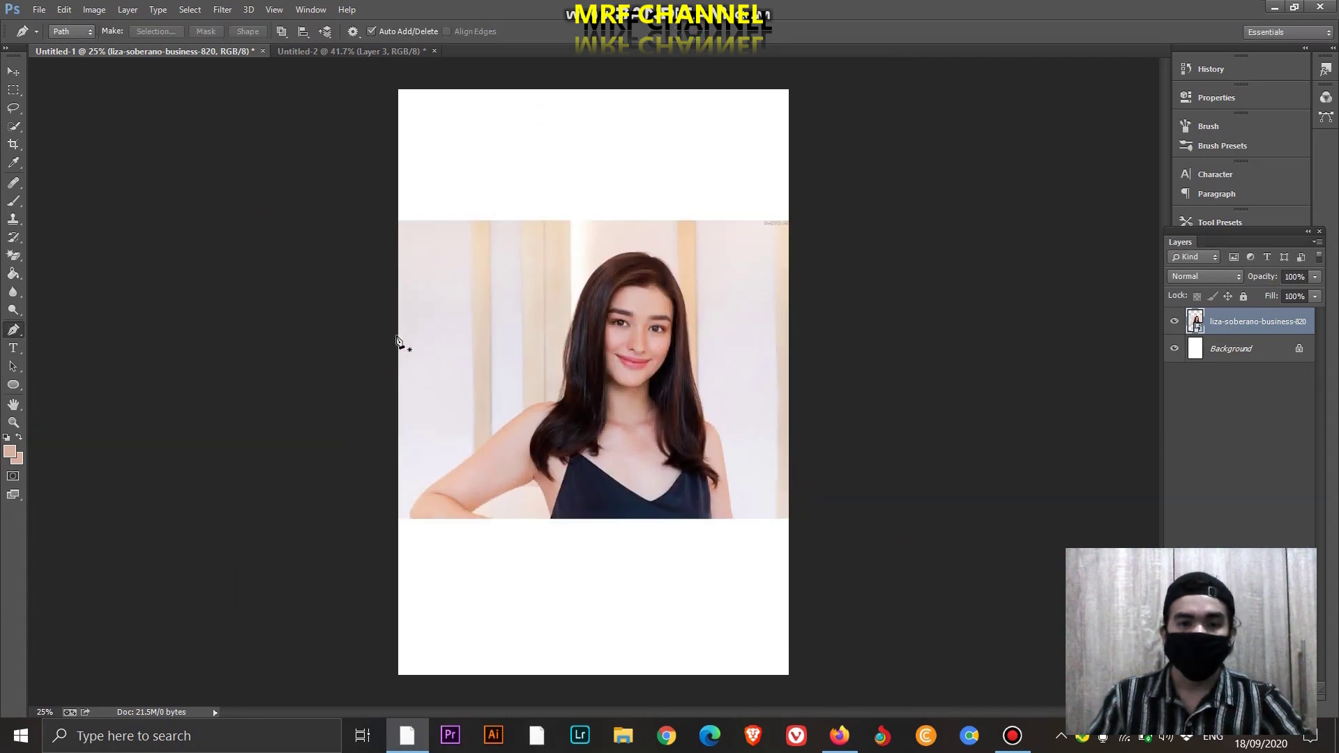
key("ctrl+plus")
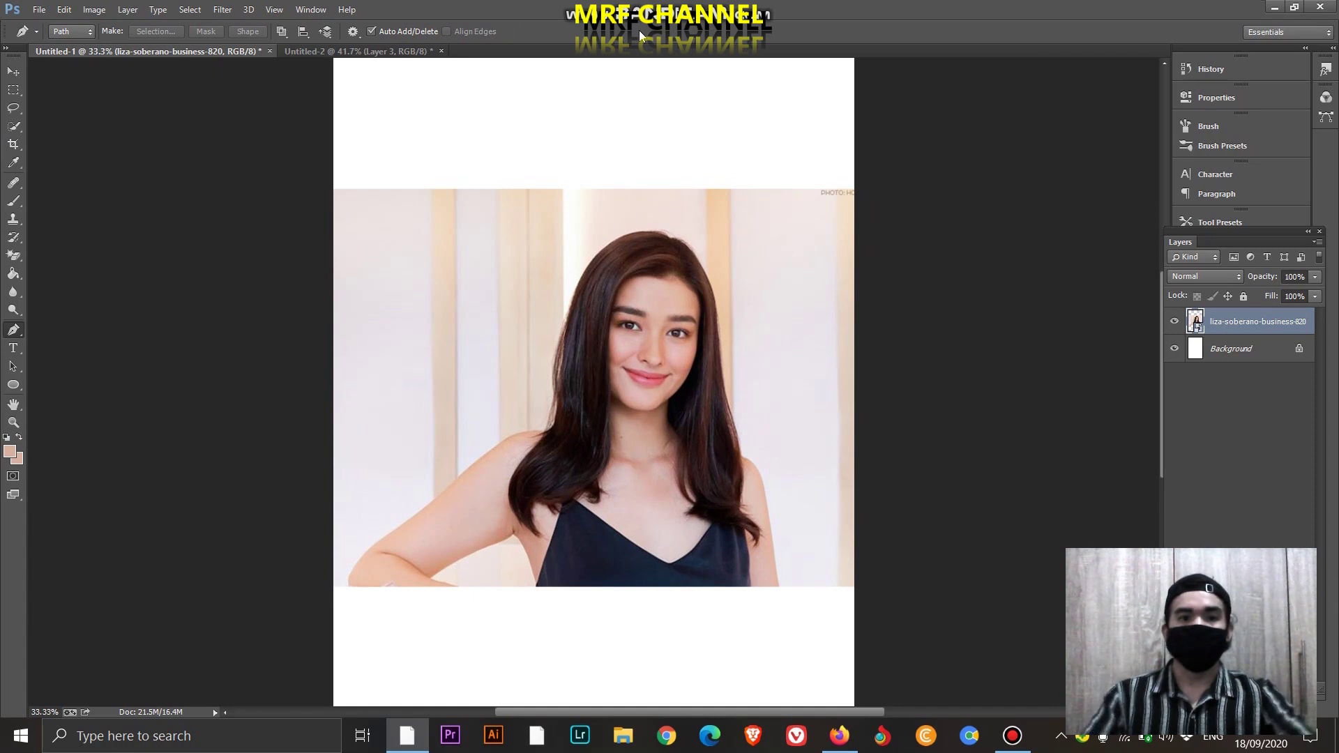
Rasterize the portrait layer by clicking it with the Magic Eraser and confirming the prompt
left_click(12, 333)
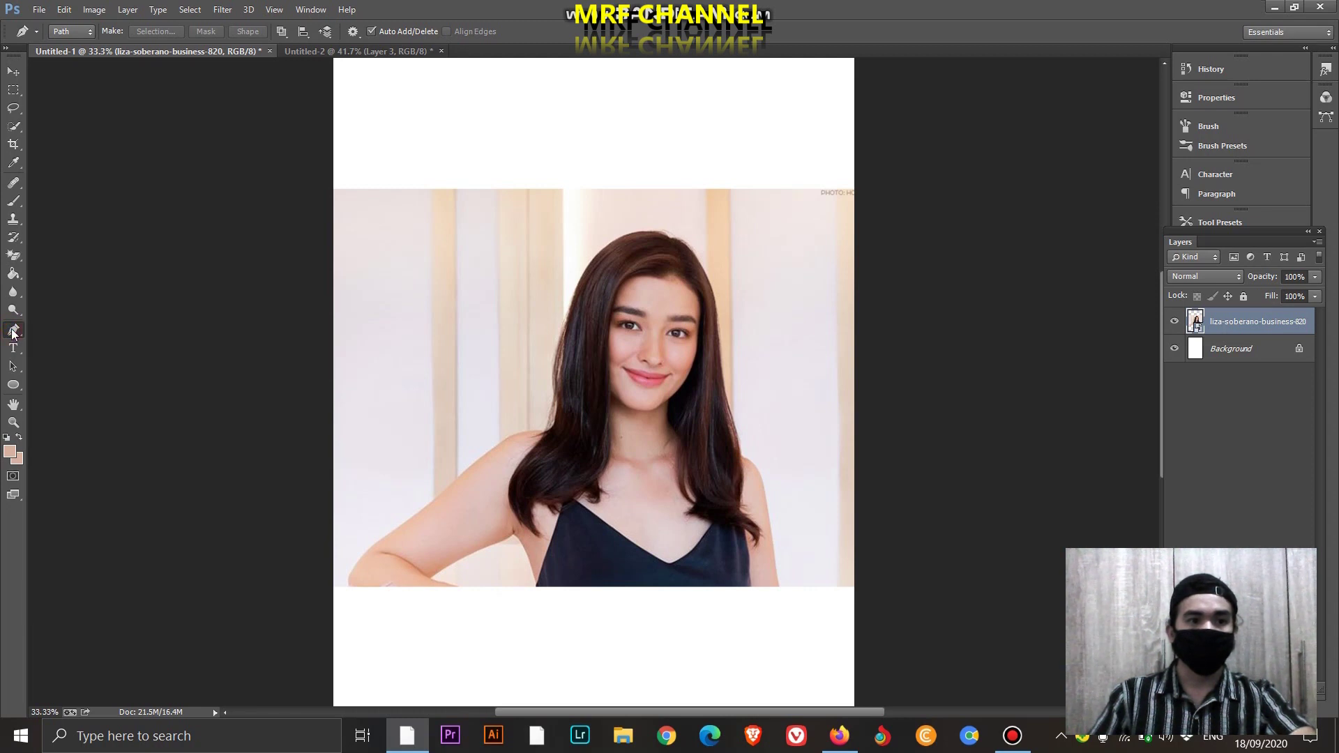
left_click(18, 126)
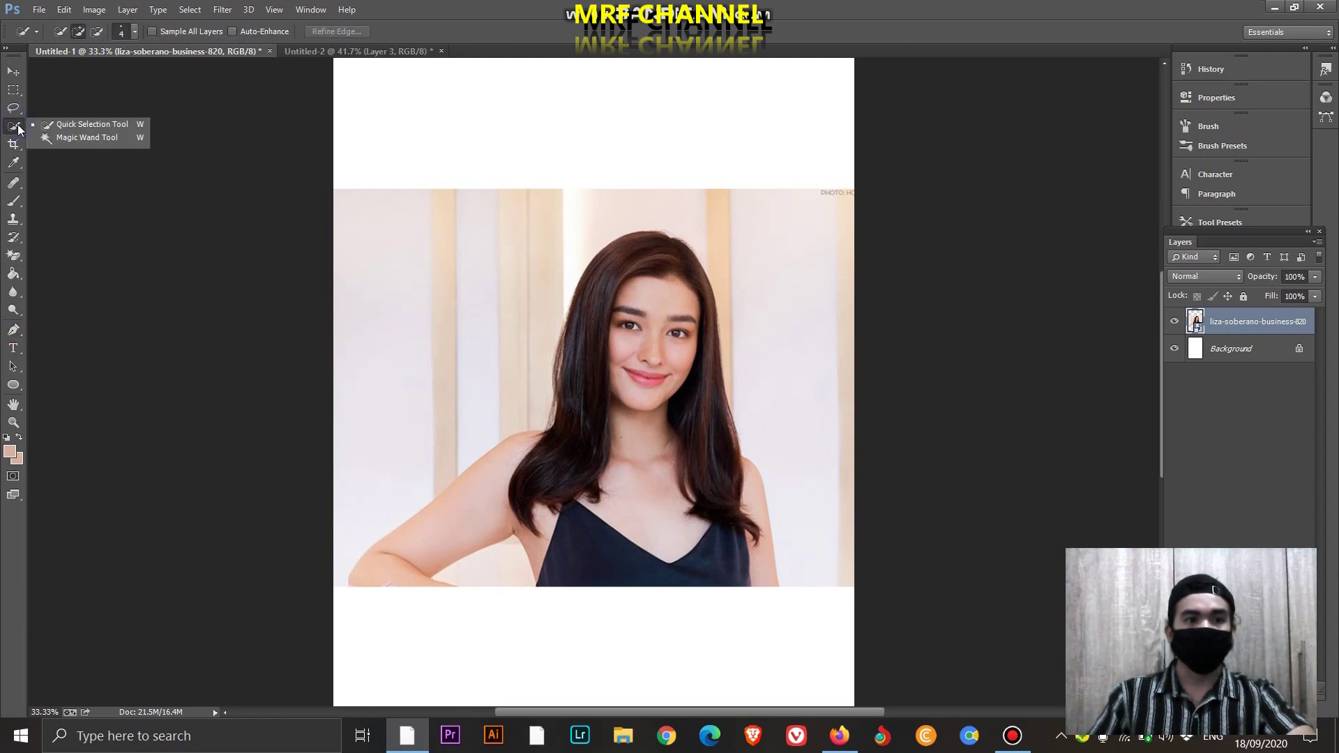
left_click(18, 129)
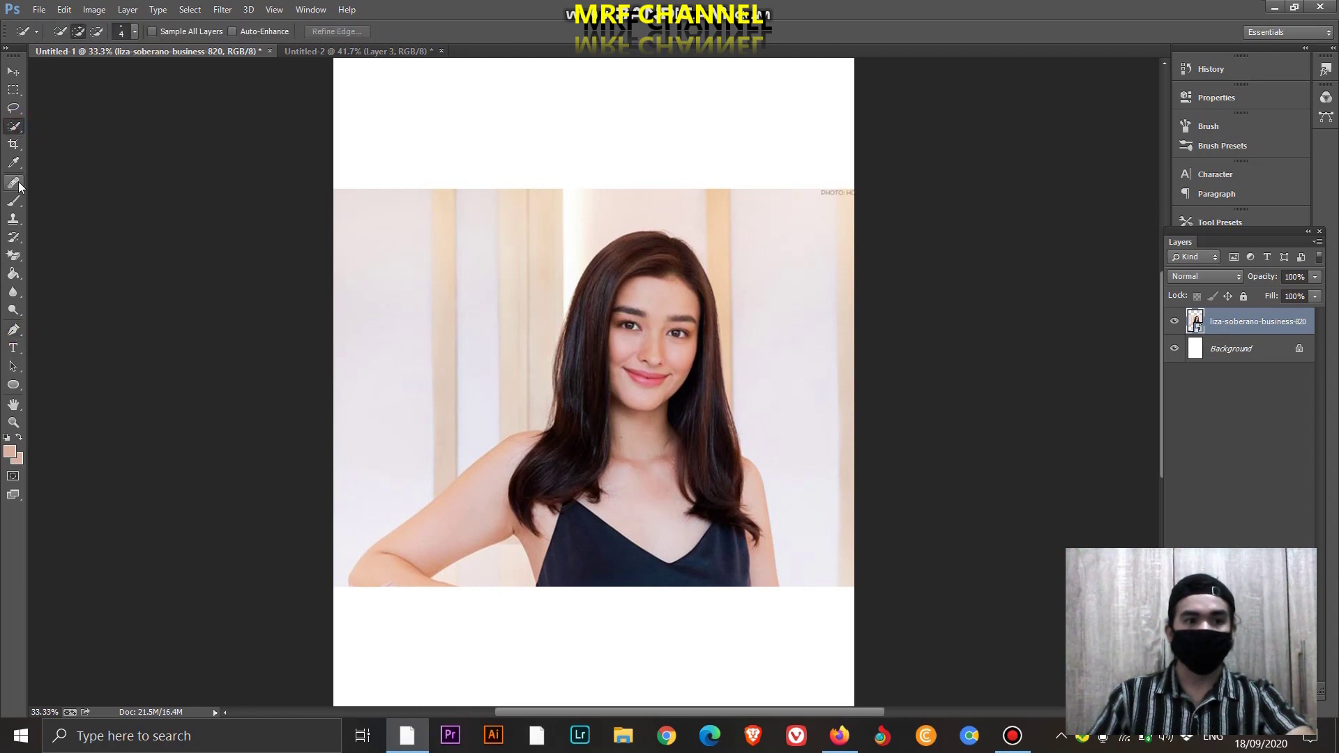
left_click(13, 256)
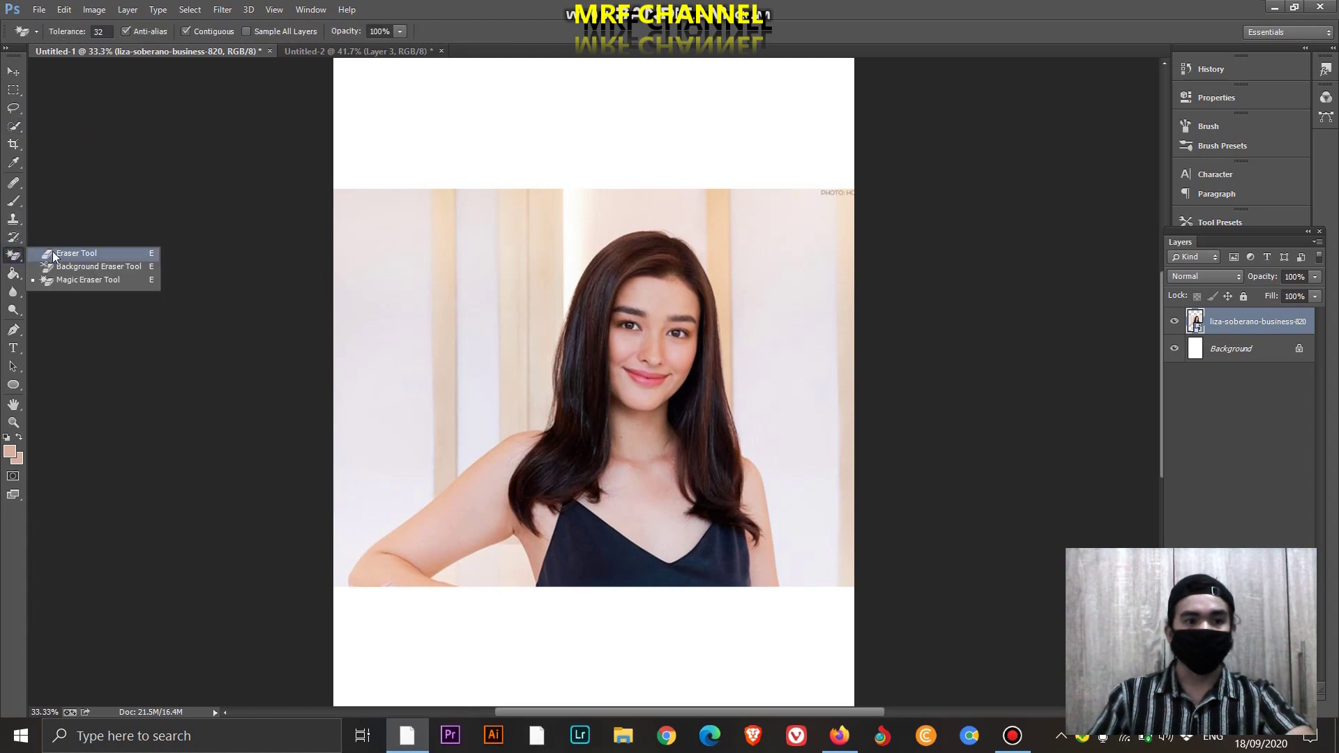
left_click(115, 135)
left_click(641, 283)
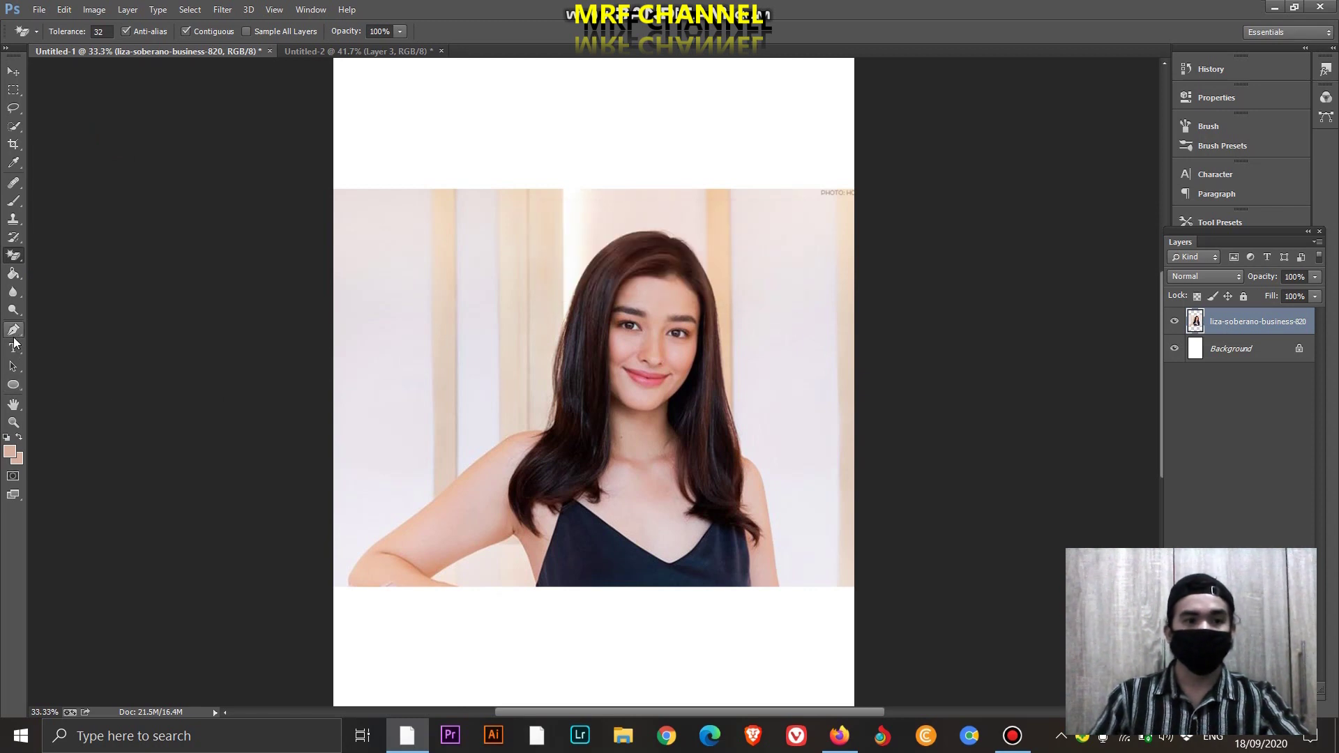
Switch back to the standard Pen tool
left_click(15, 331)
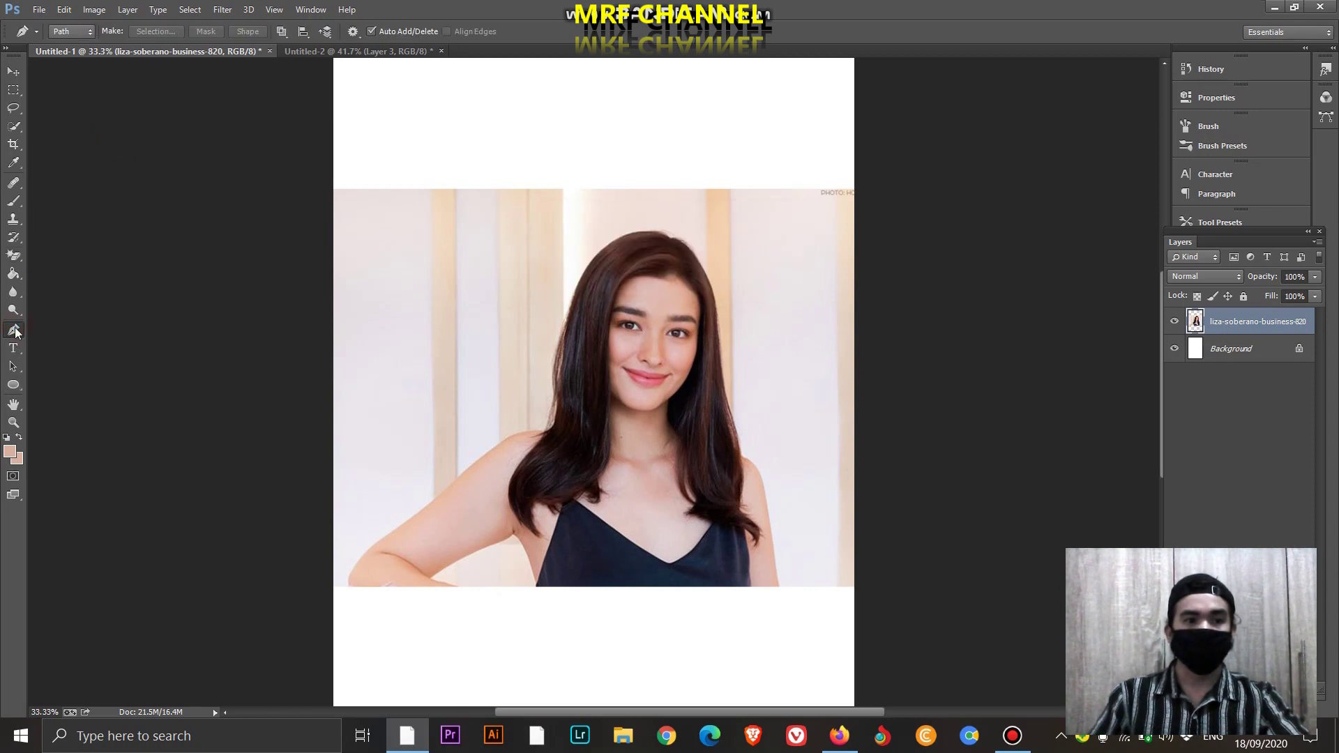
right_click(15, 331)
left_click(35, 329)
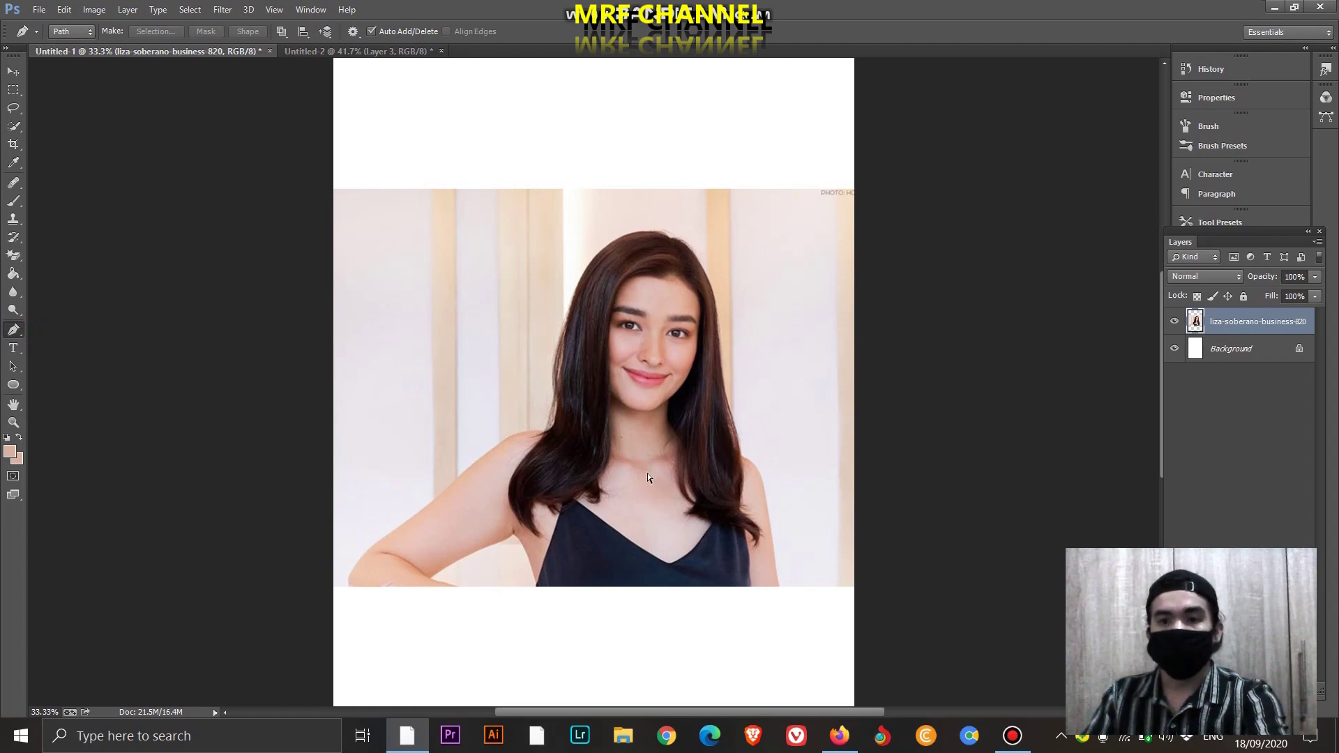
At 100% zoom, start the pen path up the left arm, replacing a misplaced anchor
key("ctrl+plus")
key("ctrl+plus")
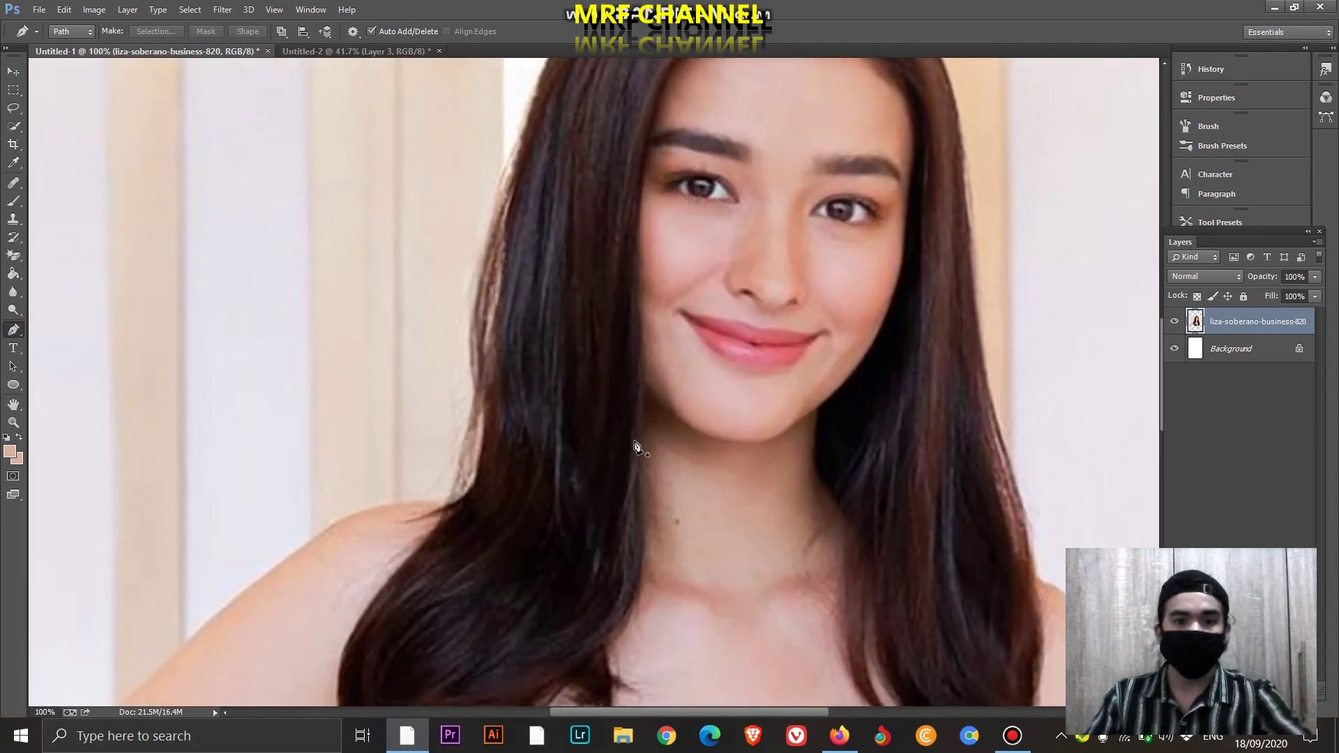
scroll(701, 675, "down", 3)
left_click_drag(717, 712, 618, 710)
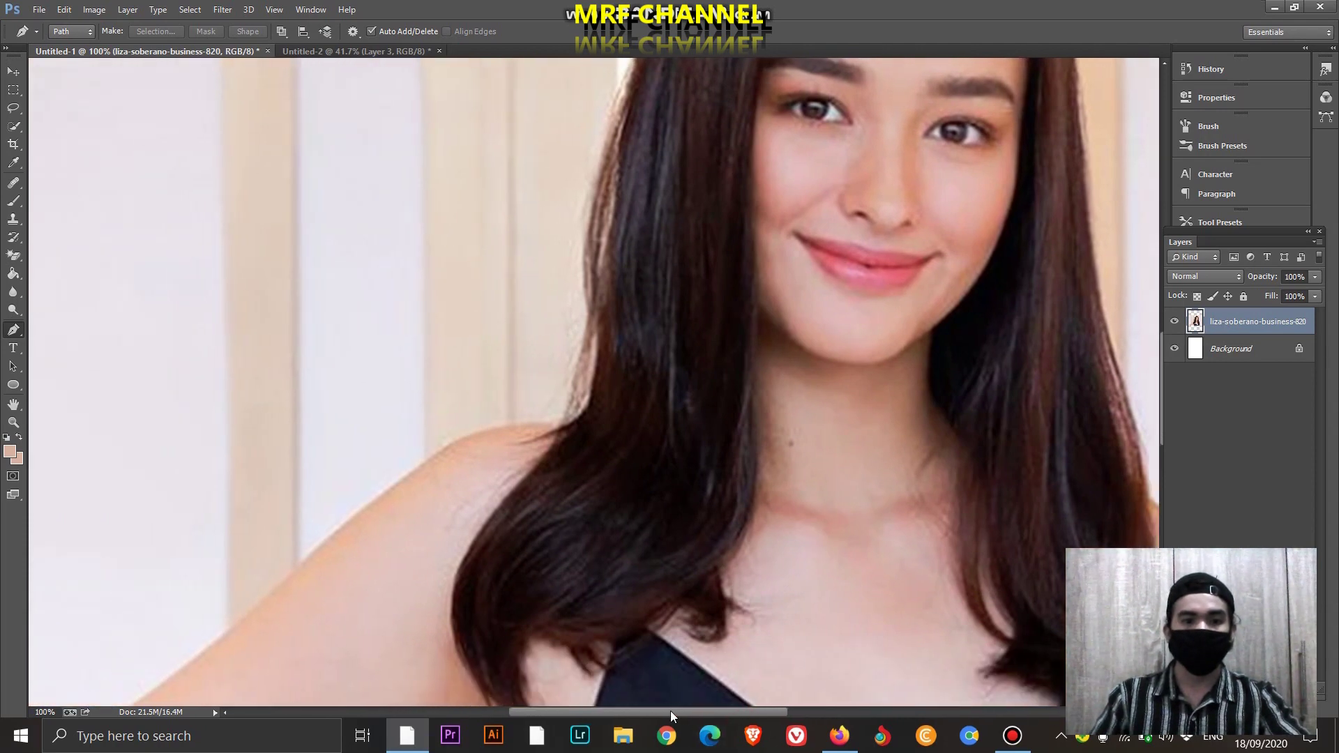
scroll(448, 448, "down", 3)
scroll(433, 514, "down", 4)
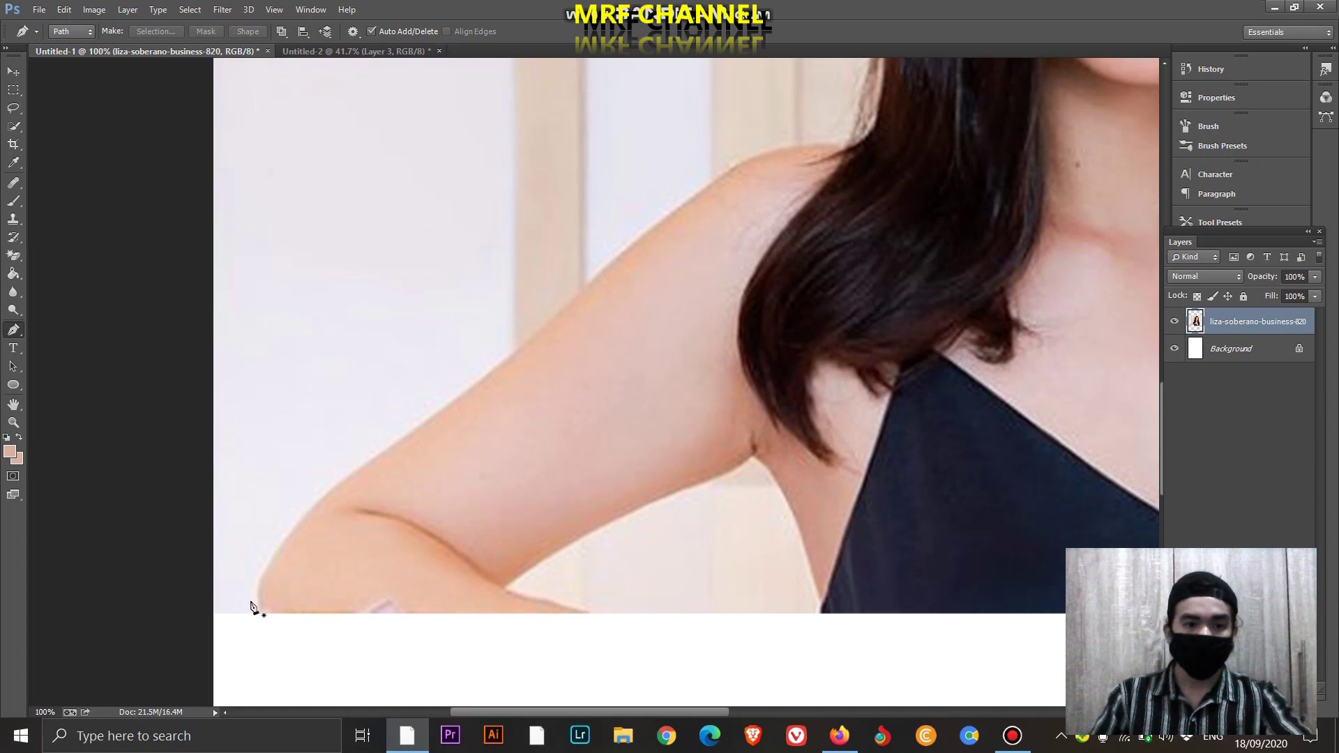
left_click(262, 614)
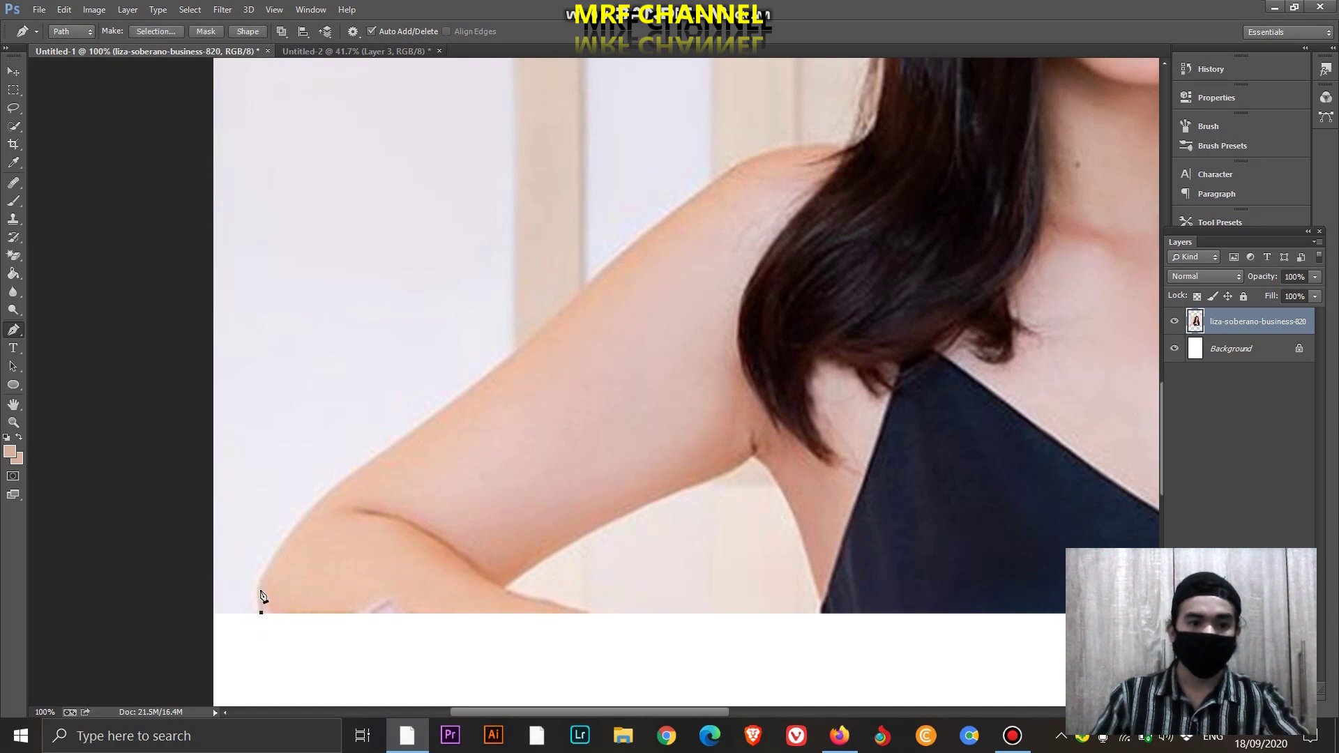
left_click_drag(266, 571, 274, 559)
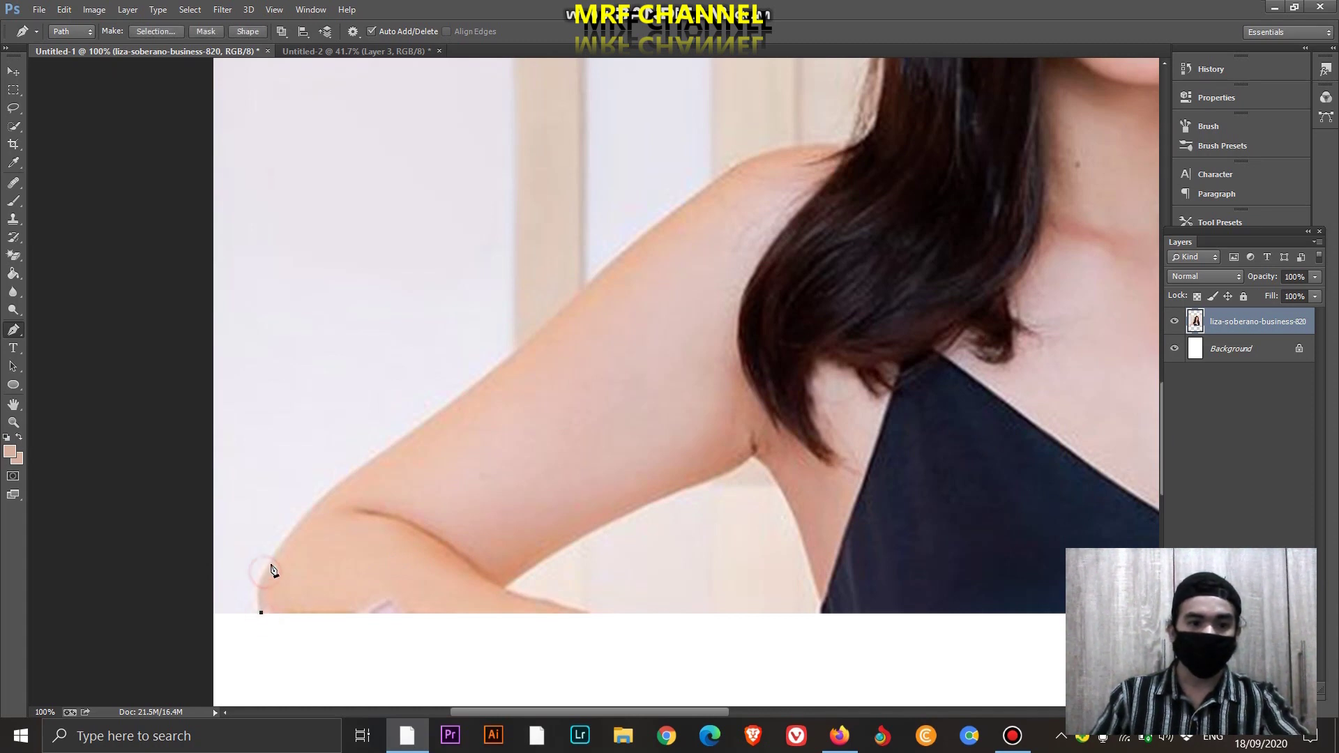
left_click(308, 512)
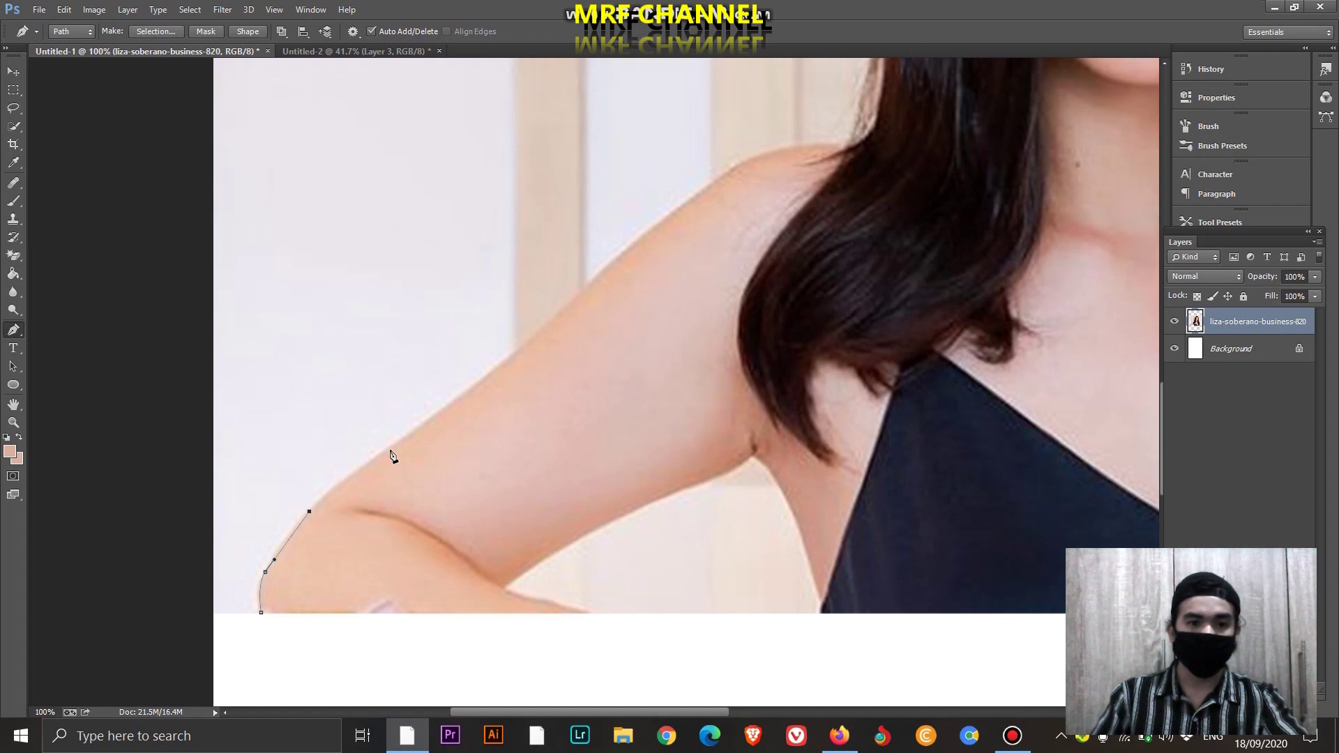
mouse_move(391, 445)
left_mouse_down()
mouse_move(392, 378)
mouse_move(424, 395)
left_mouse_up()
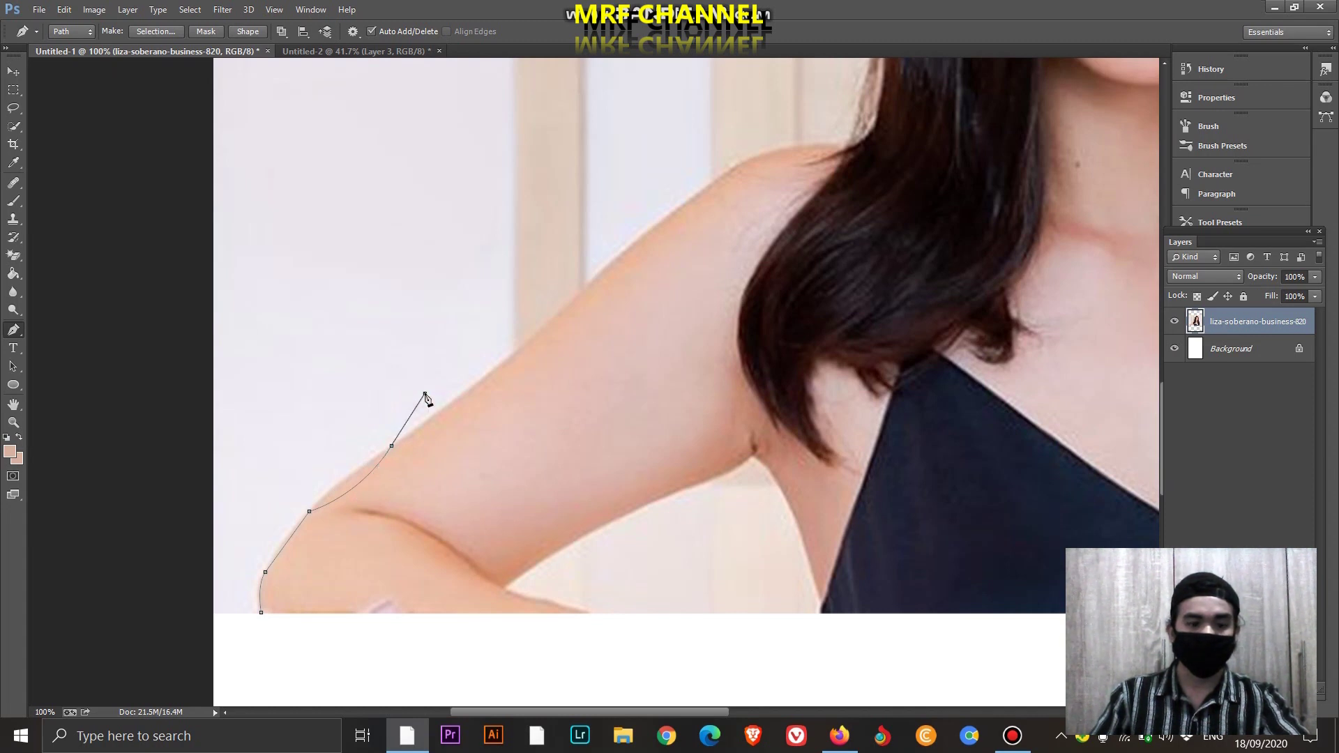
left_click(425, 393, "ctrl")
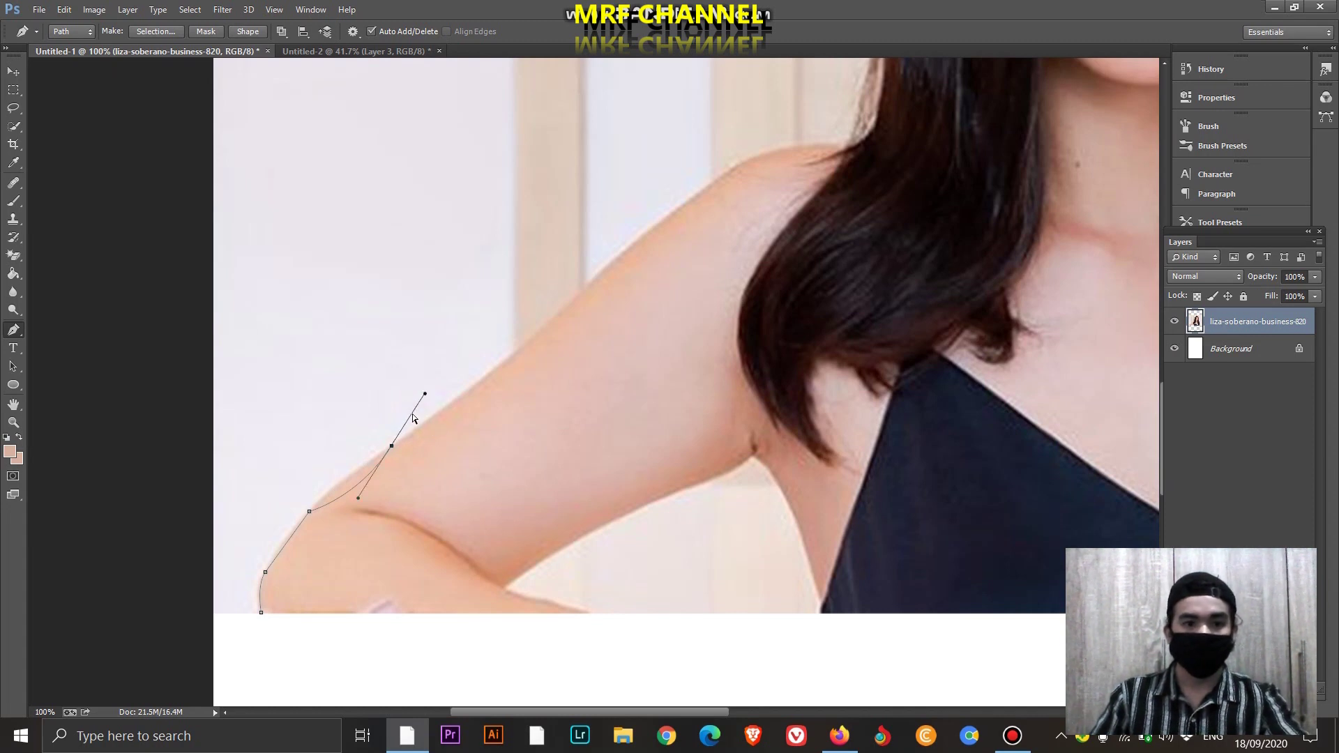
key("Delete")
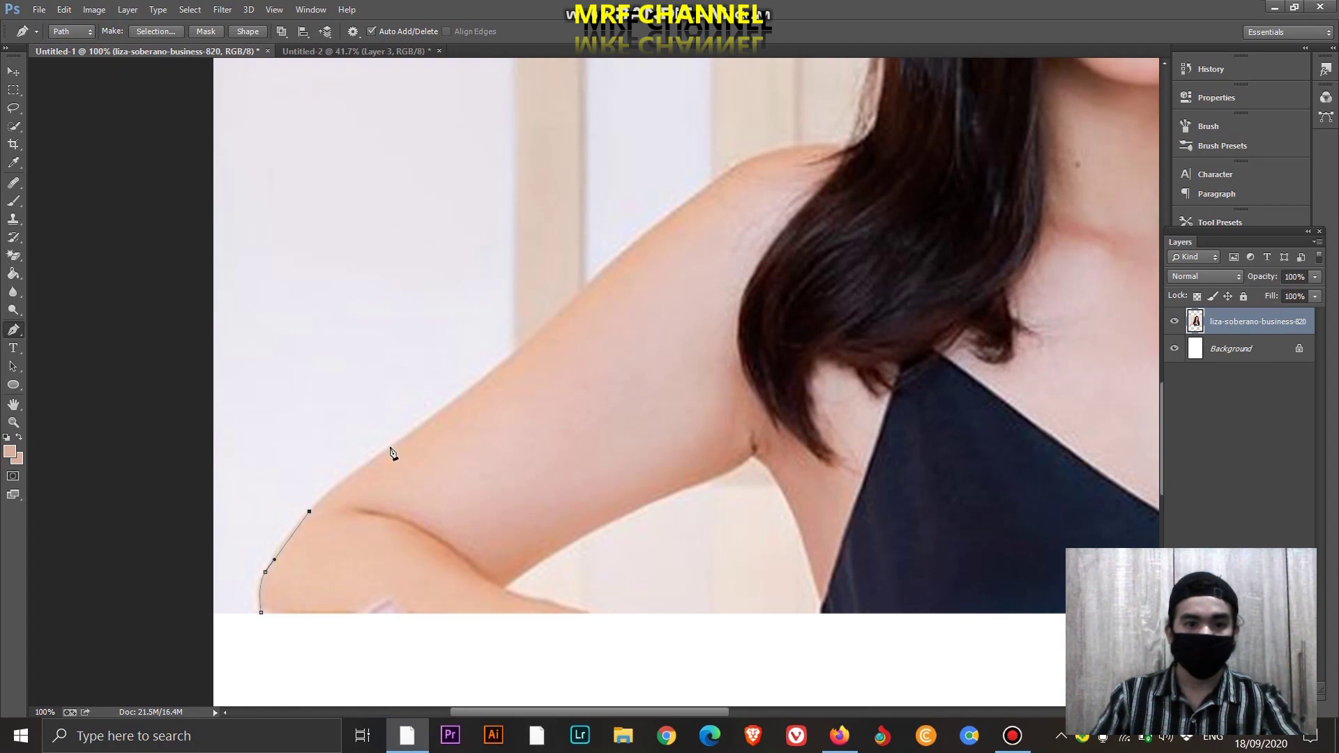
mouse_move(392, 446)
left_mouse_down()
mouse_move(434, 384)
mouse_move(434, 412)
mouse_move(458, 397)
left_mouse_up()
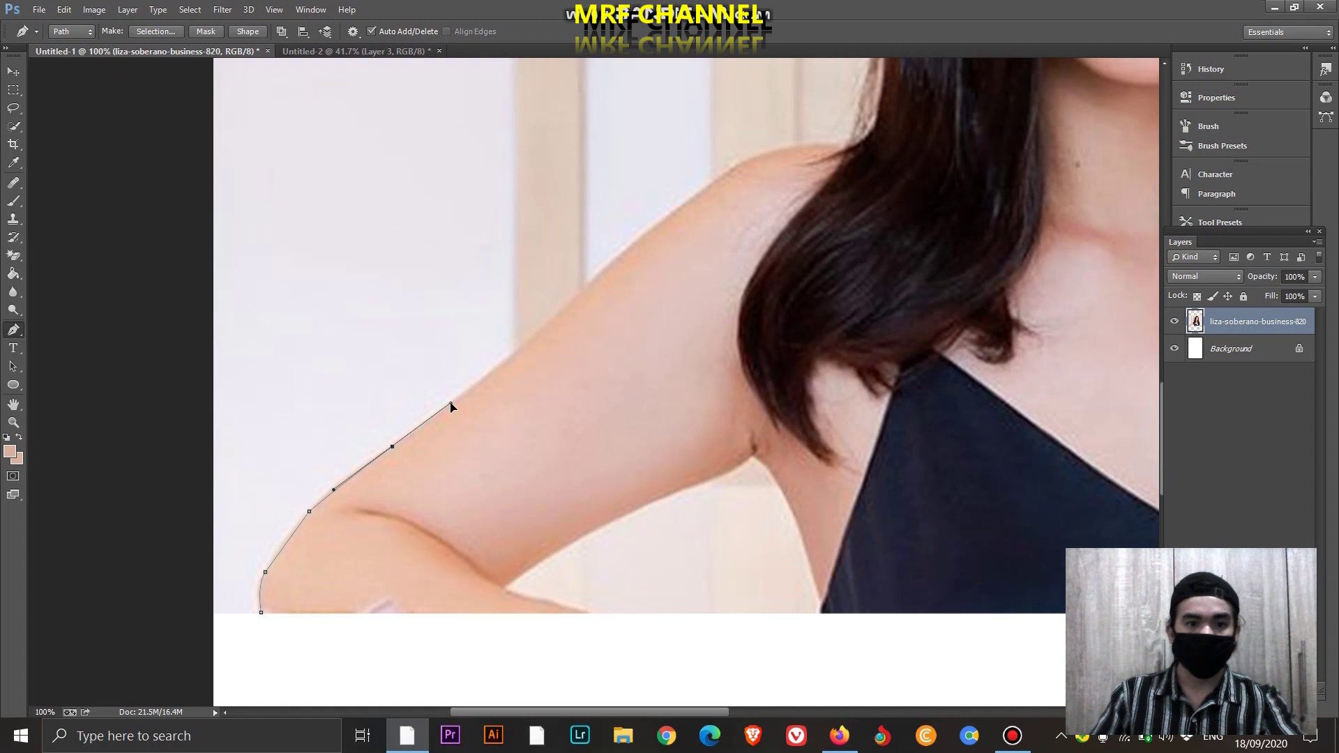
Continue the path up the upper arm and over the shoulder to the hairline
scroll(492, 385, "up", 1)
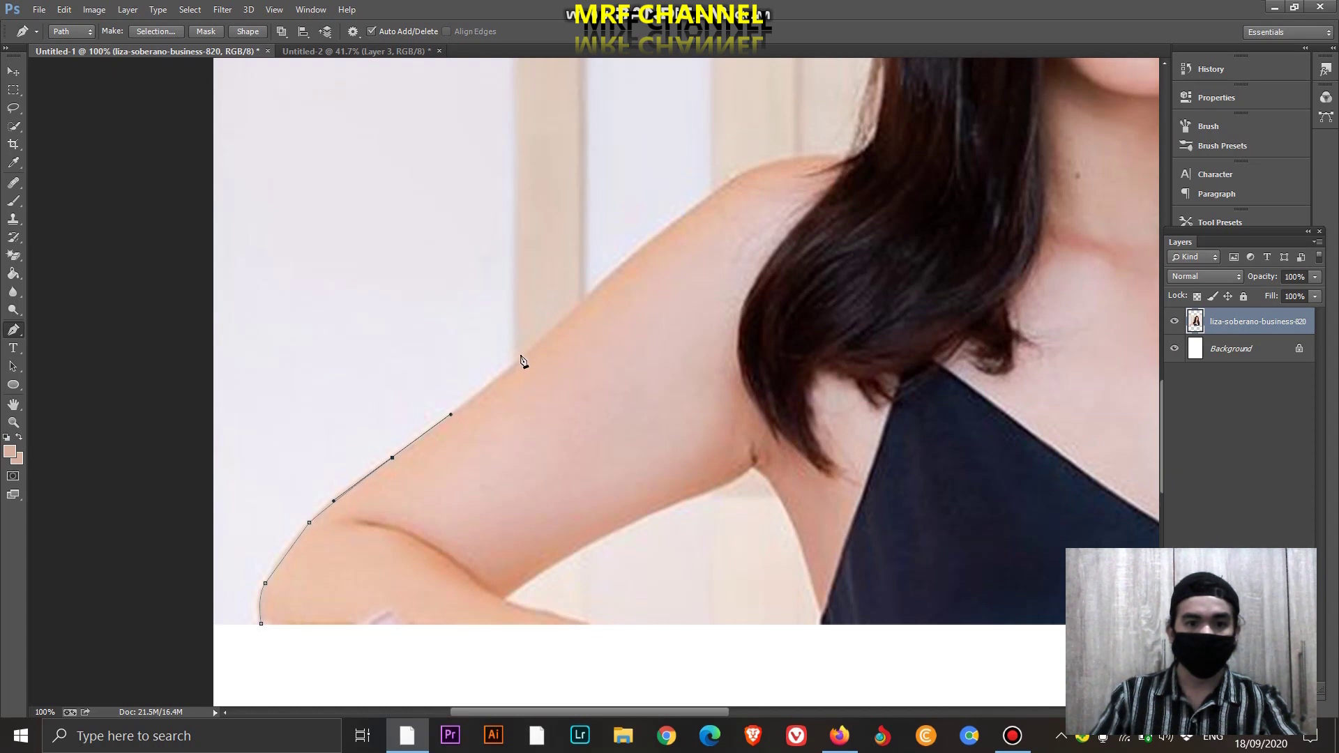
left_click(497, 383)
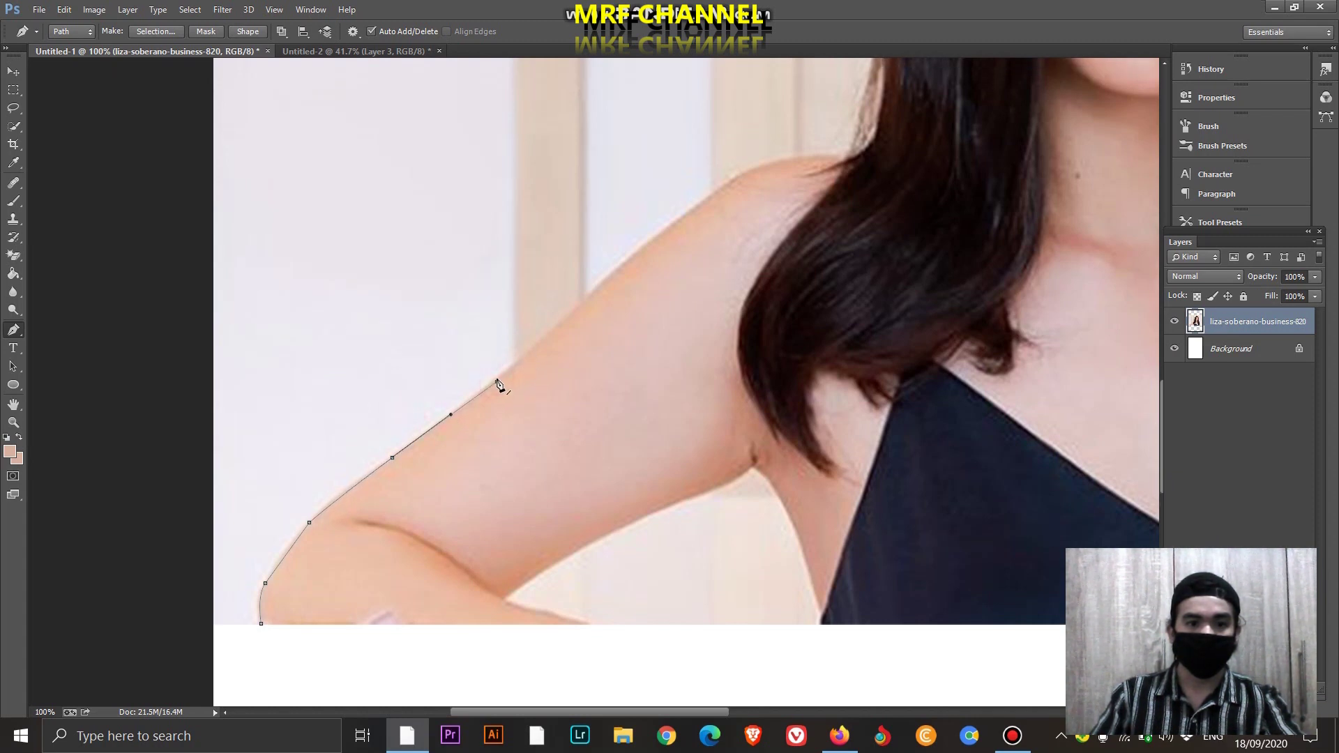
left_click_drag(572, 309, 606, 278)
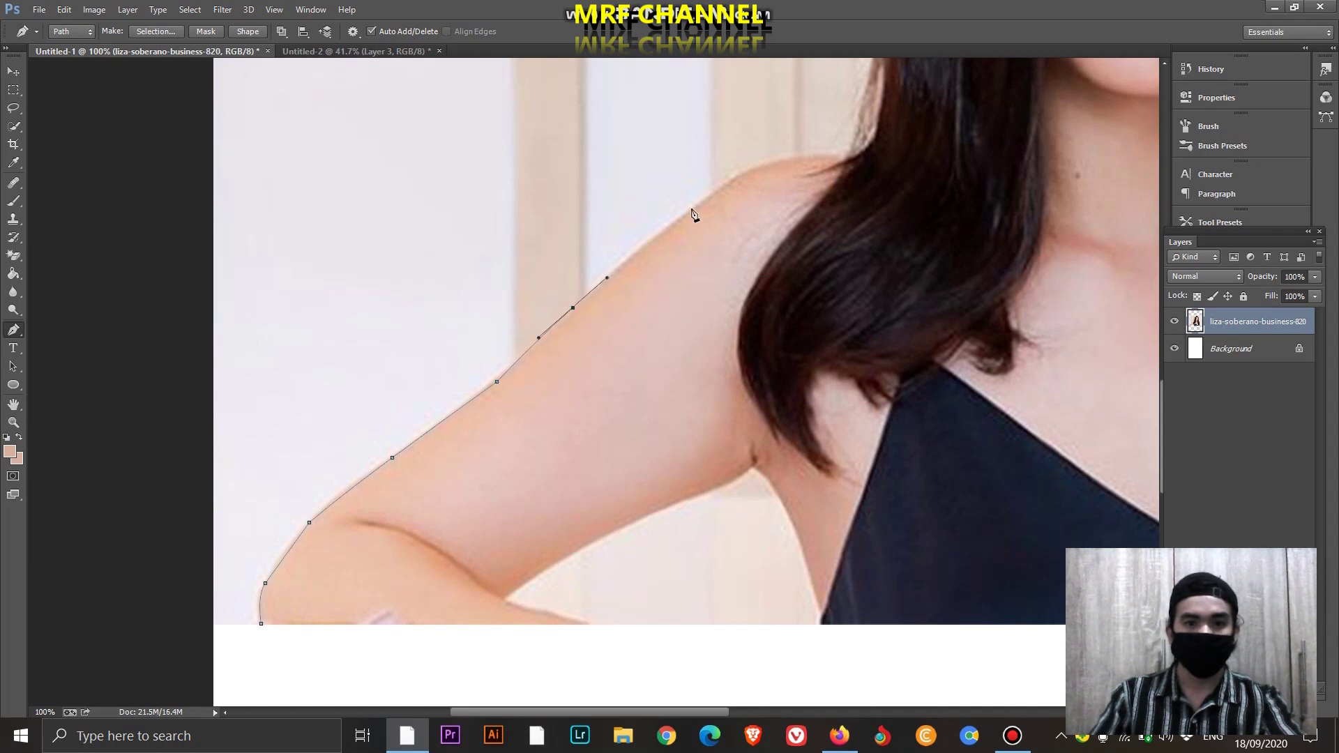
left_click_drag(690, 209, 714, 200)
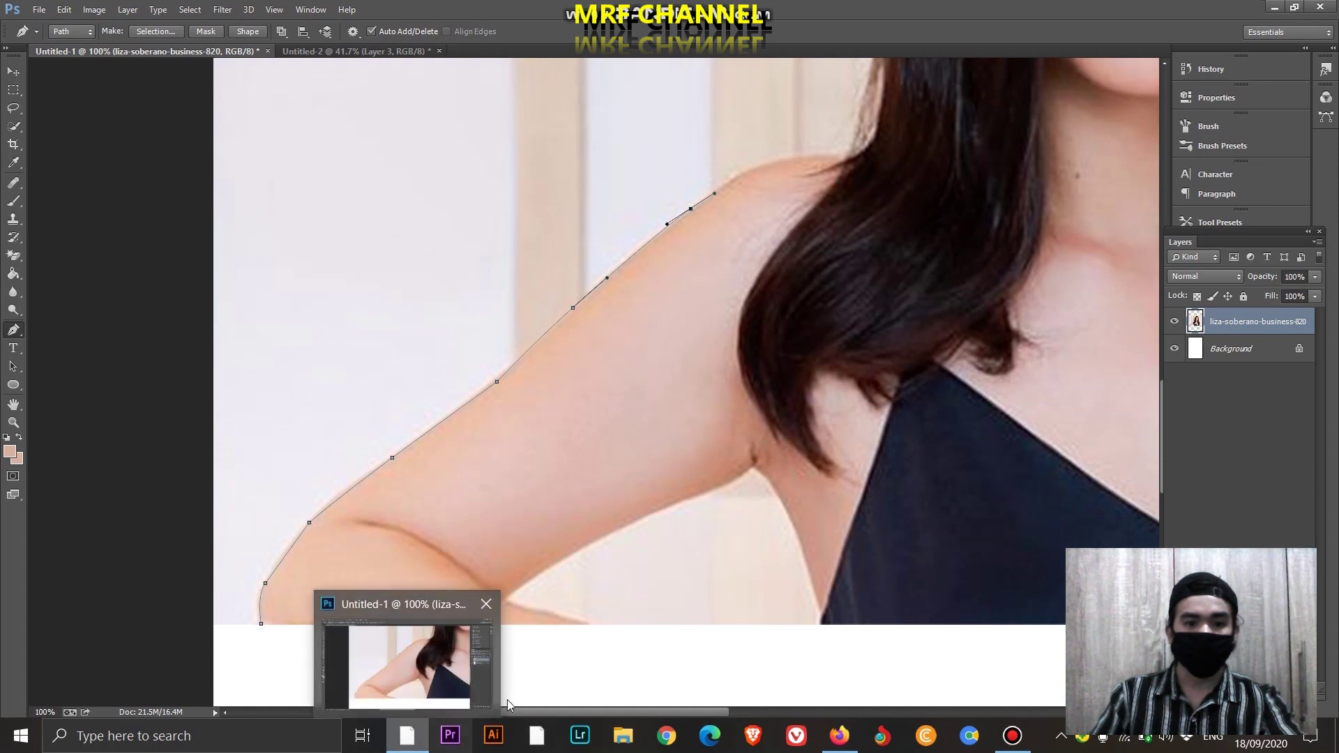
left_click_drag(608, 715, 631, 714)
scroll(583, 595, "up", 2)
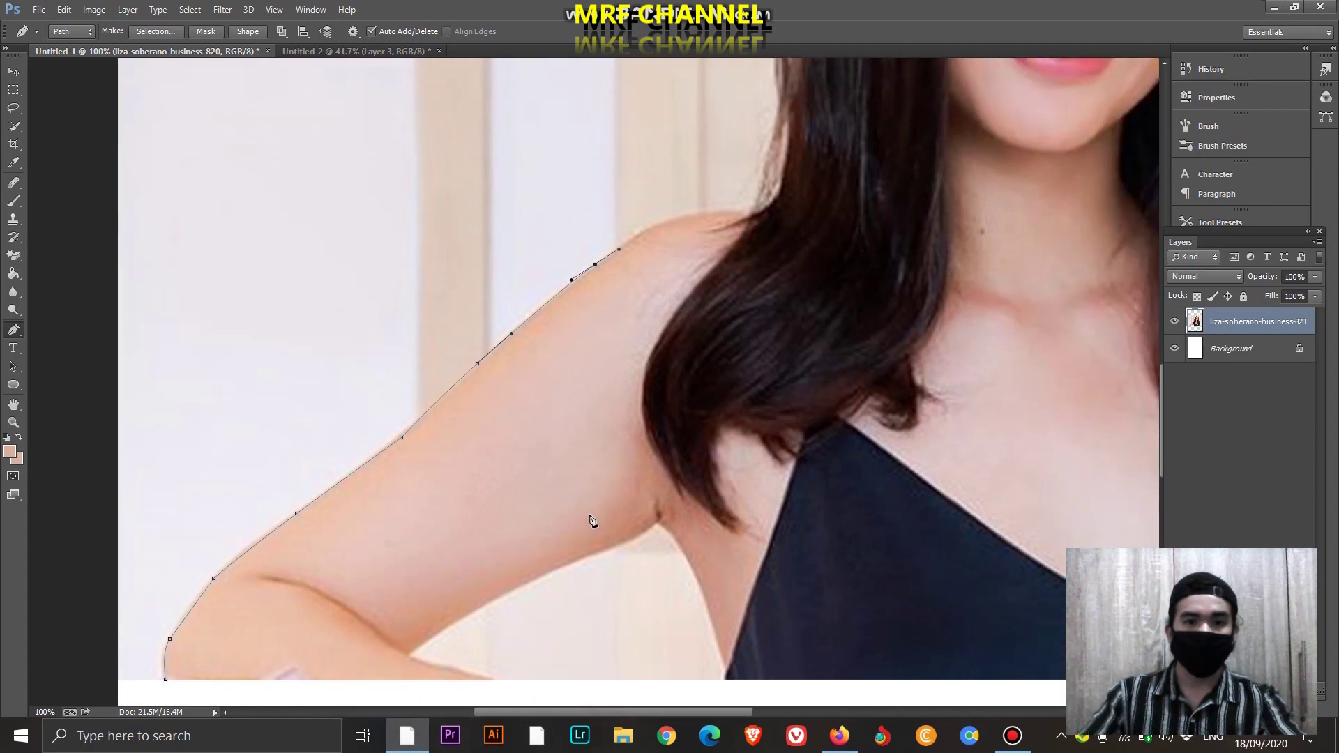
scroll(663, 379, "up", 2)
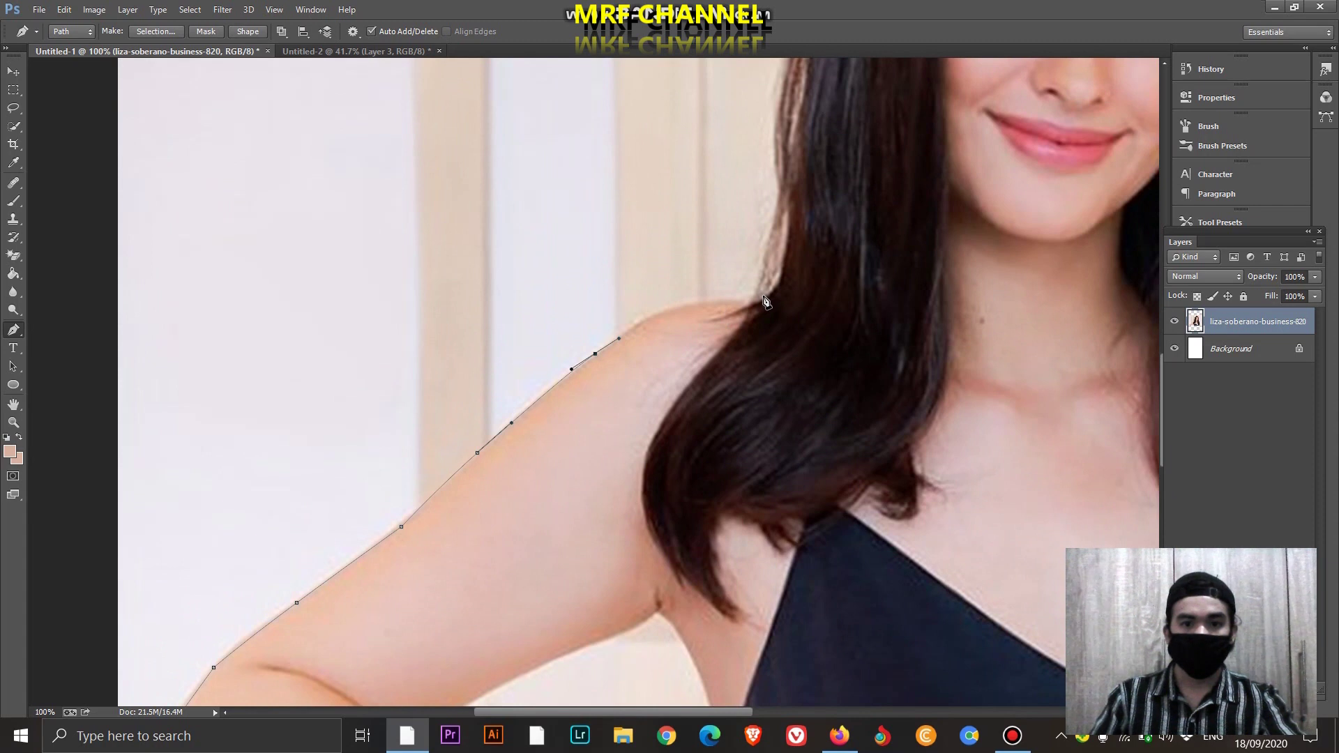
left_click_drag(765, 301, 709, 315)
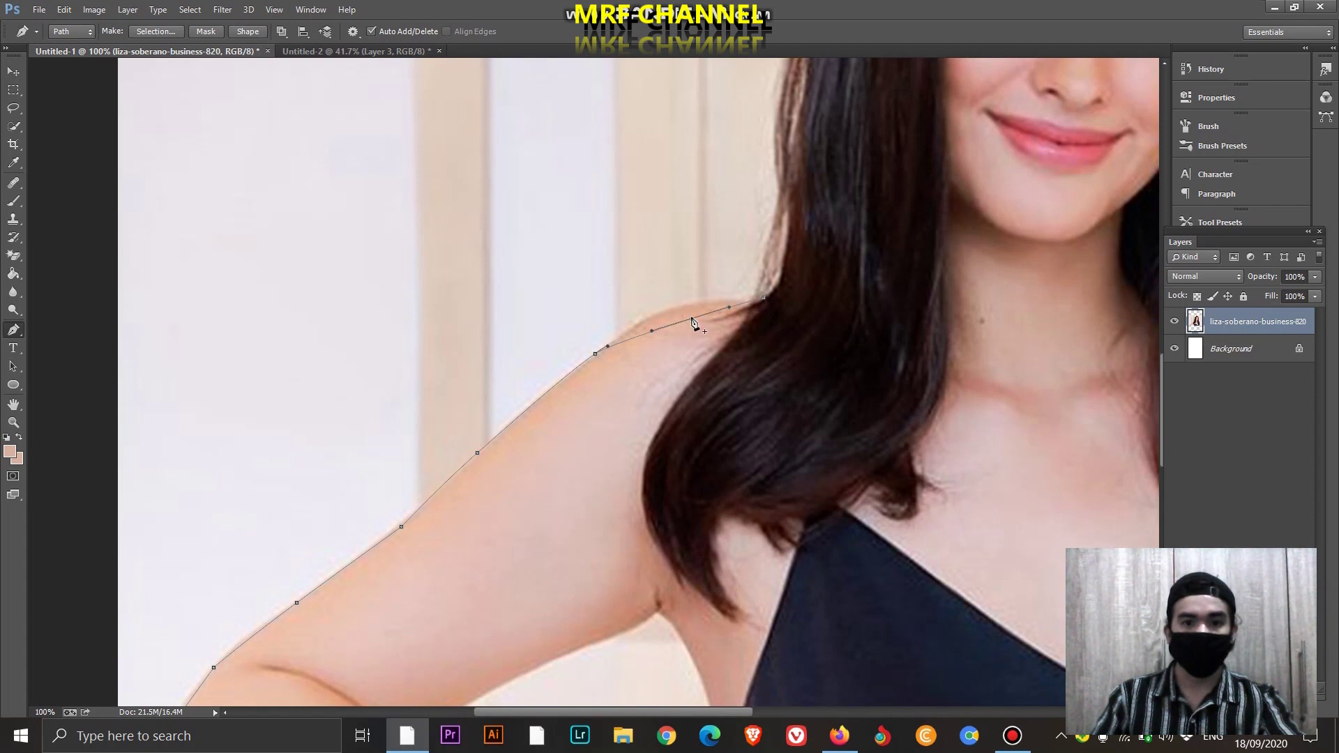
left_click_drag(691, 318, 676, 310)
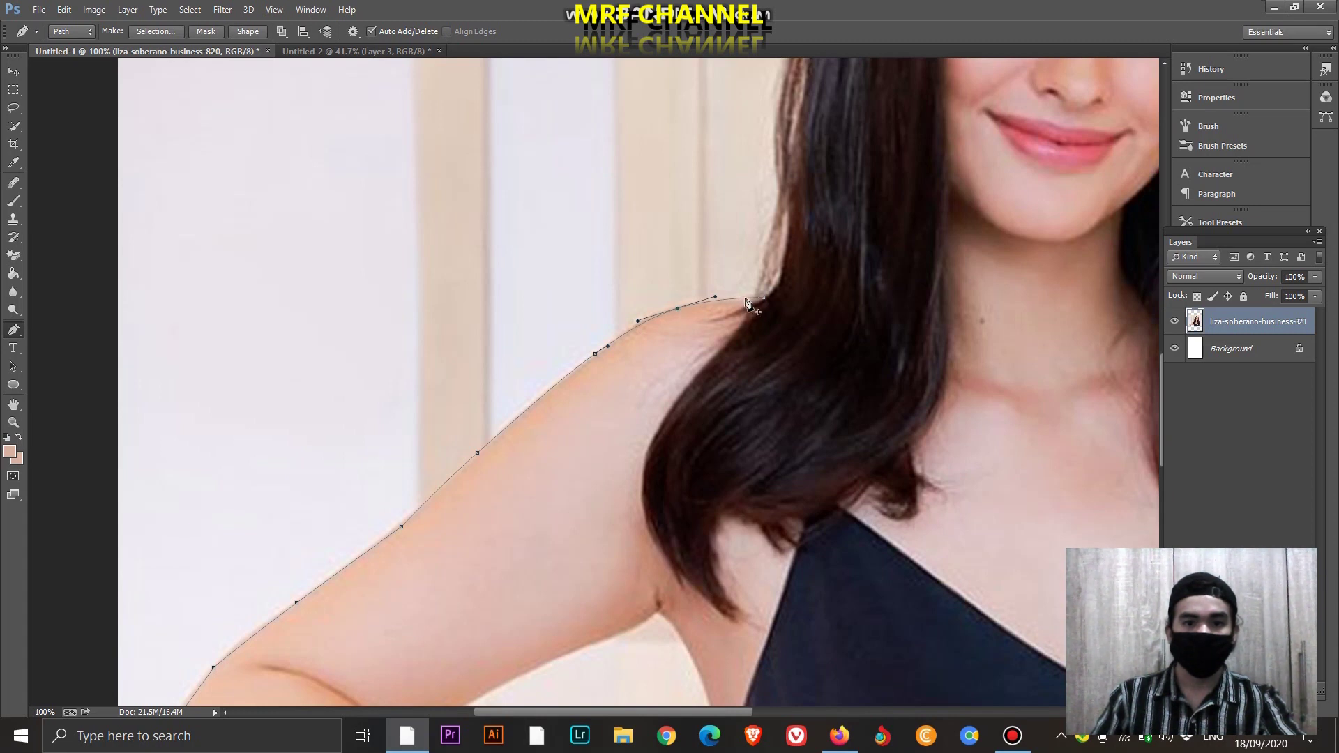
left_click(723, 305)
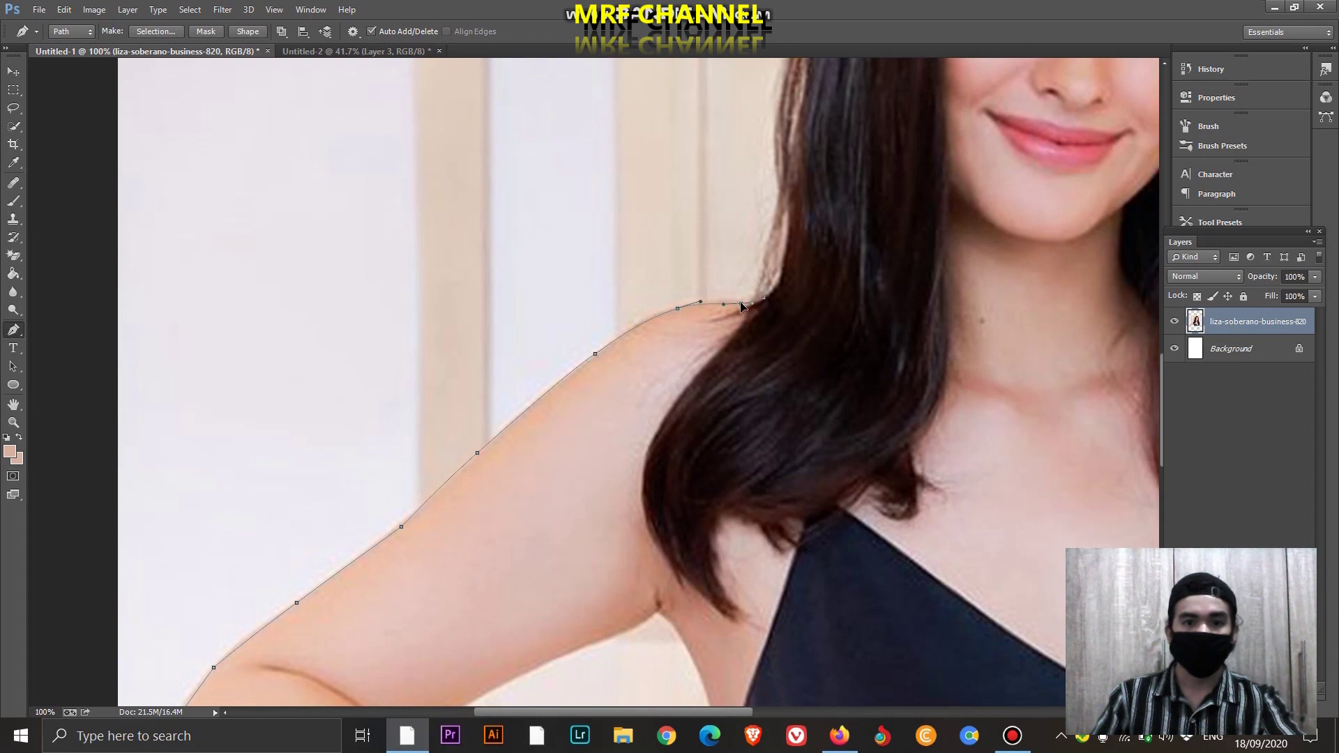
Trace the path up the hair's left edge and over the top of the head
scroll(794, 293, "up", 2)
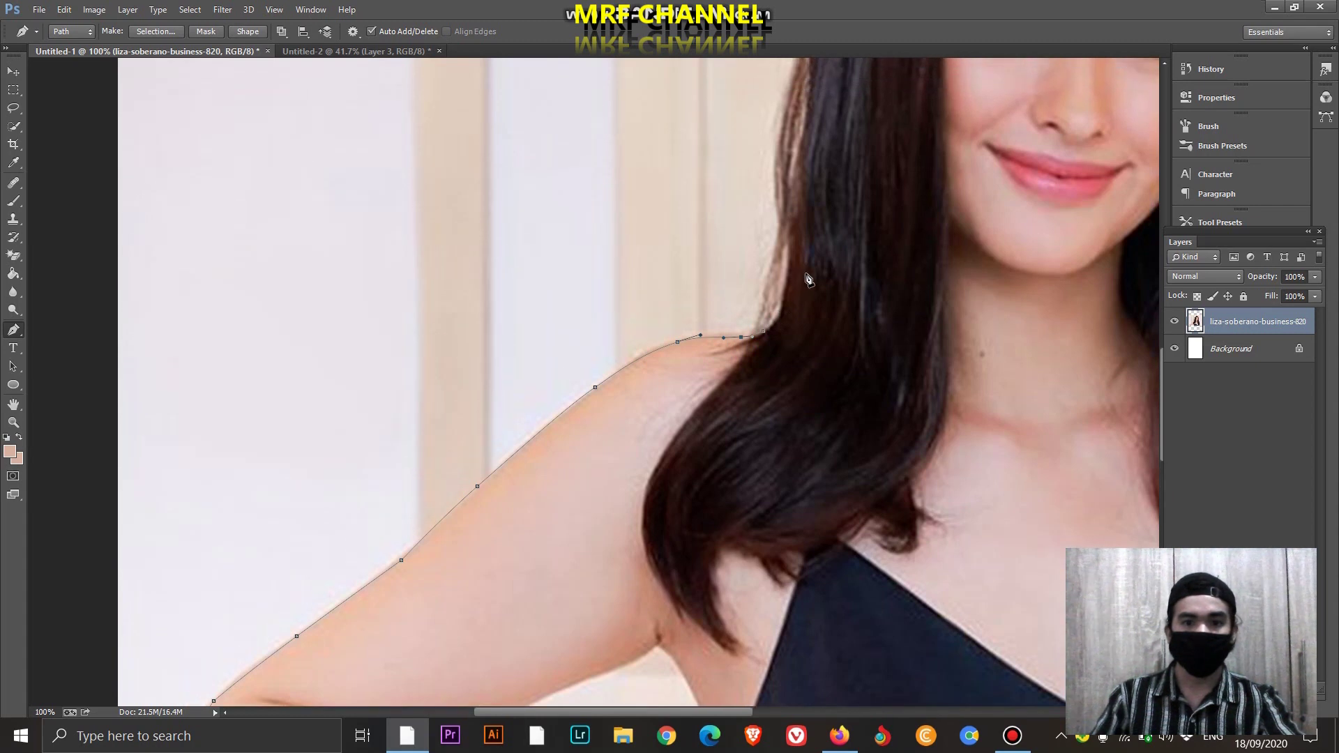
scroll(799, 298, "up", 1)
left_click_drag(788, 287, 781, 246)
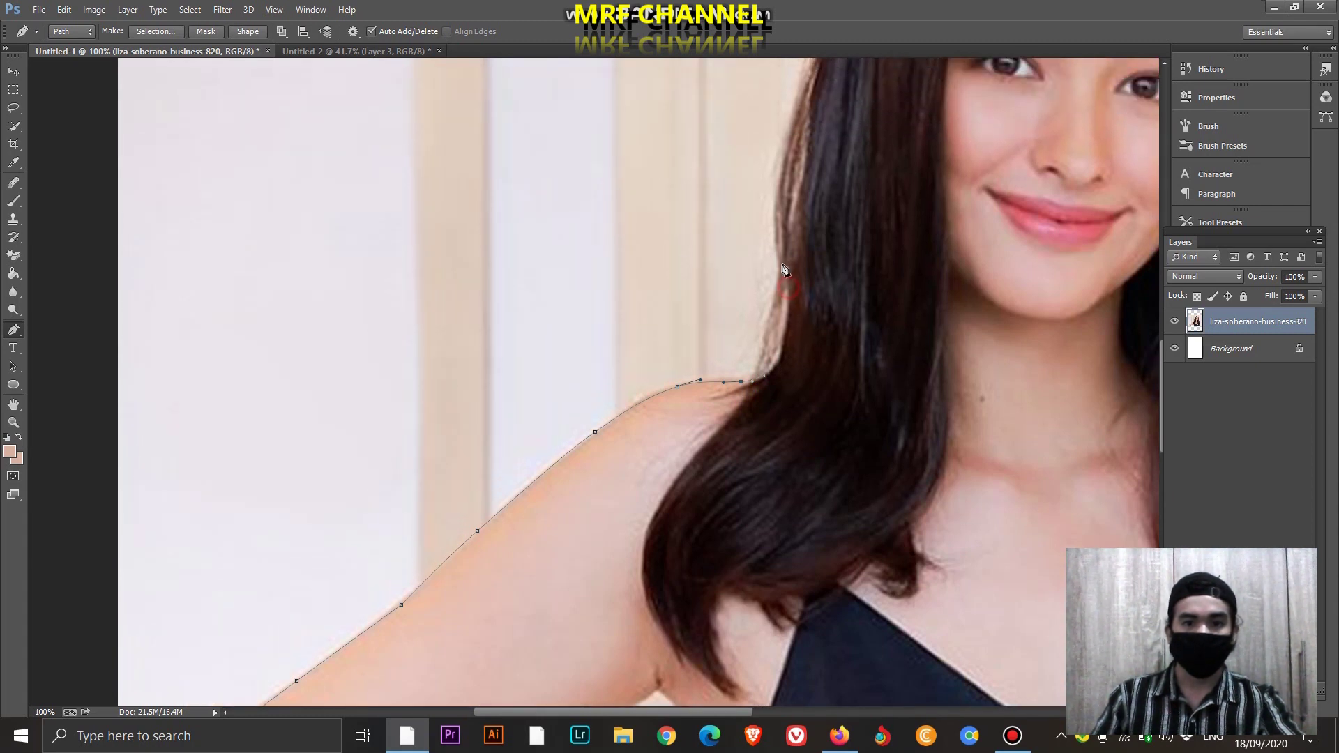
scroll(782, 247, "up", 3)
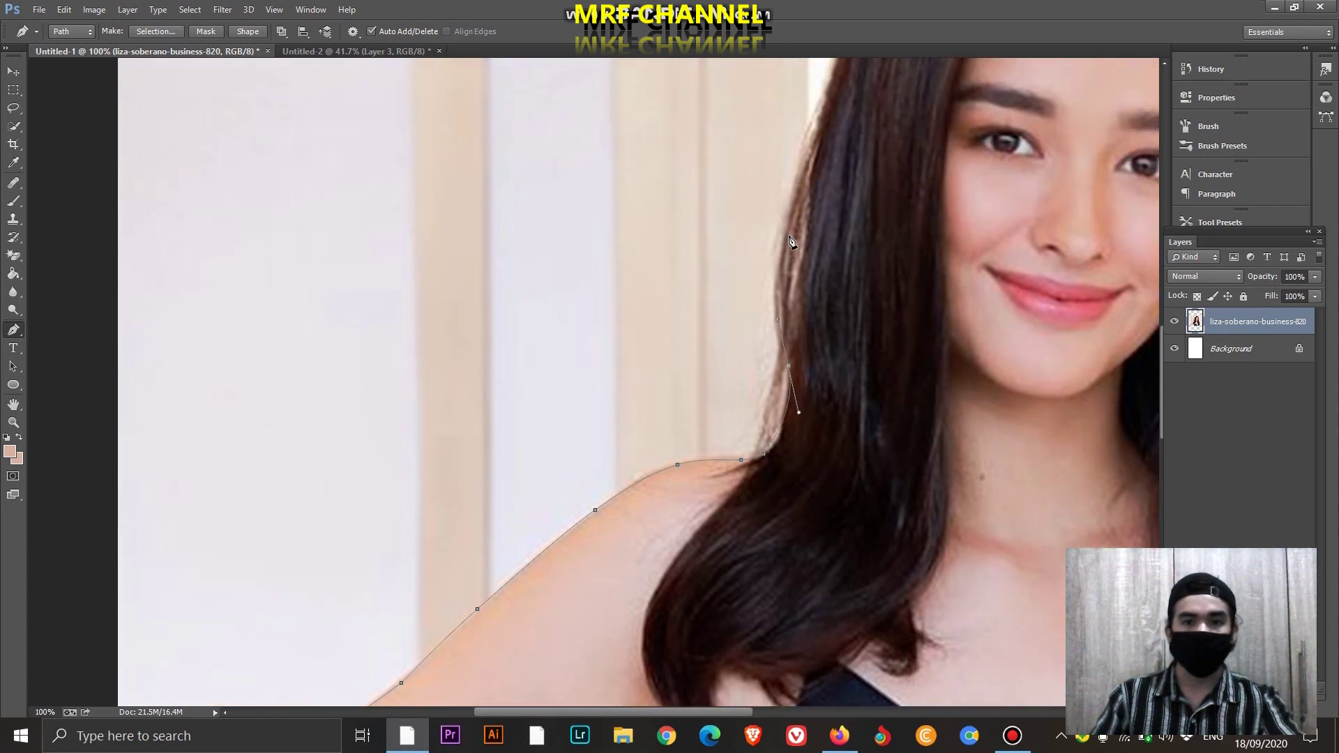
scroll(791, 254, "up", 2)
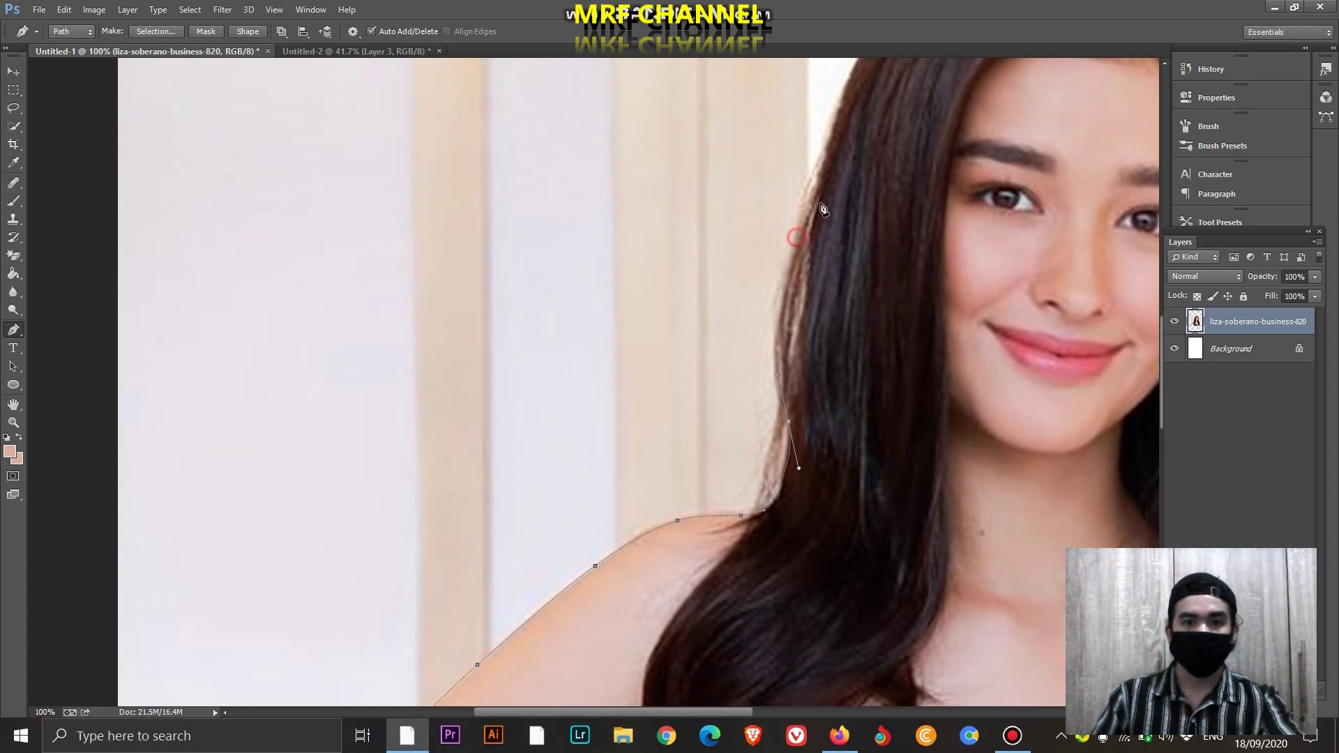
left_click_drag(796, 238, 825, 150)
scroll(825, 151, "up", 4)
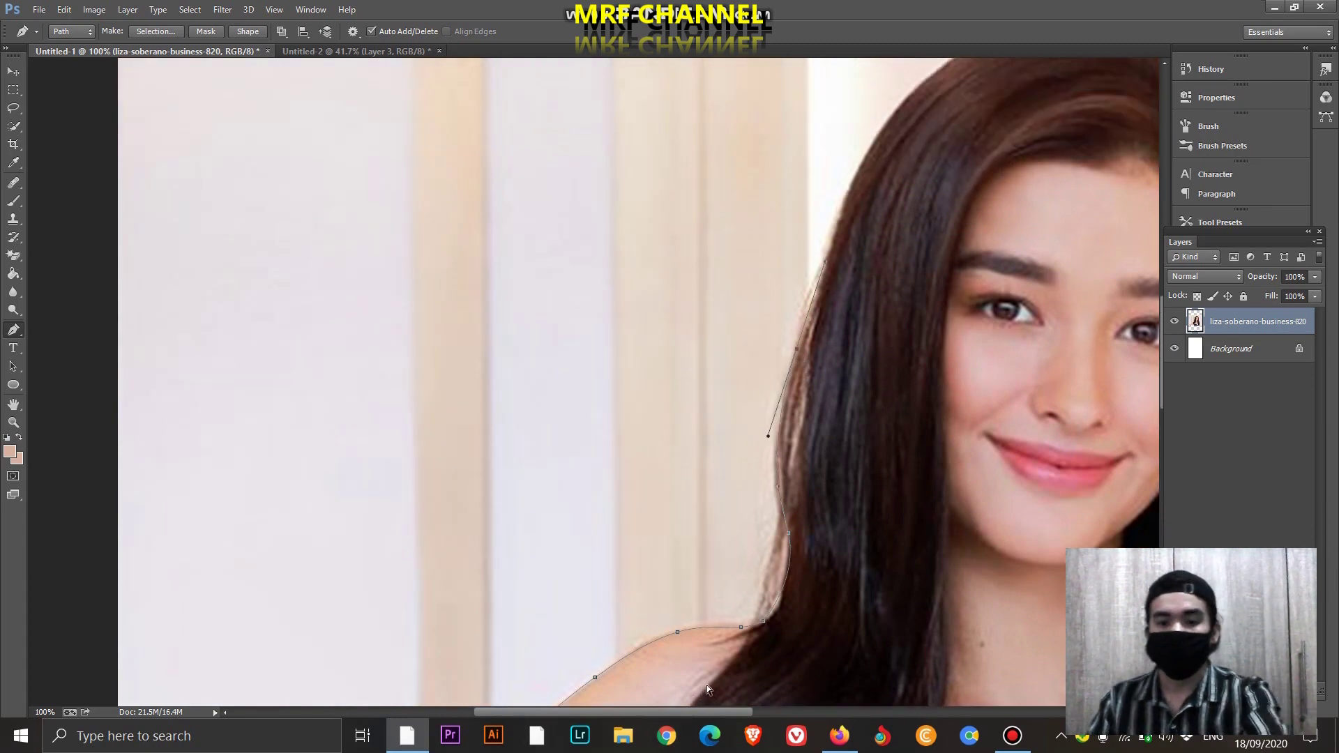
key("ctrl+minus")
scroll(757, 411, "up", 1)
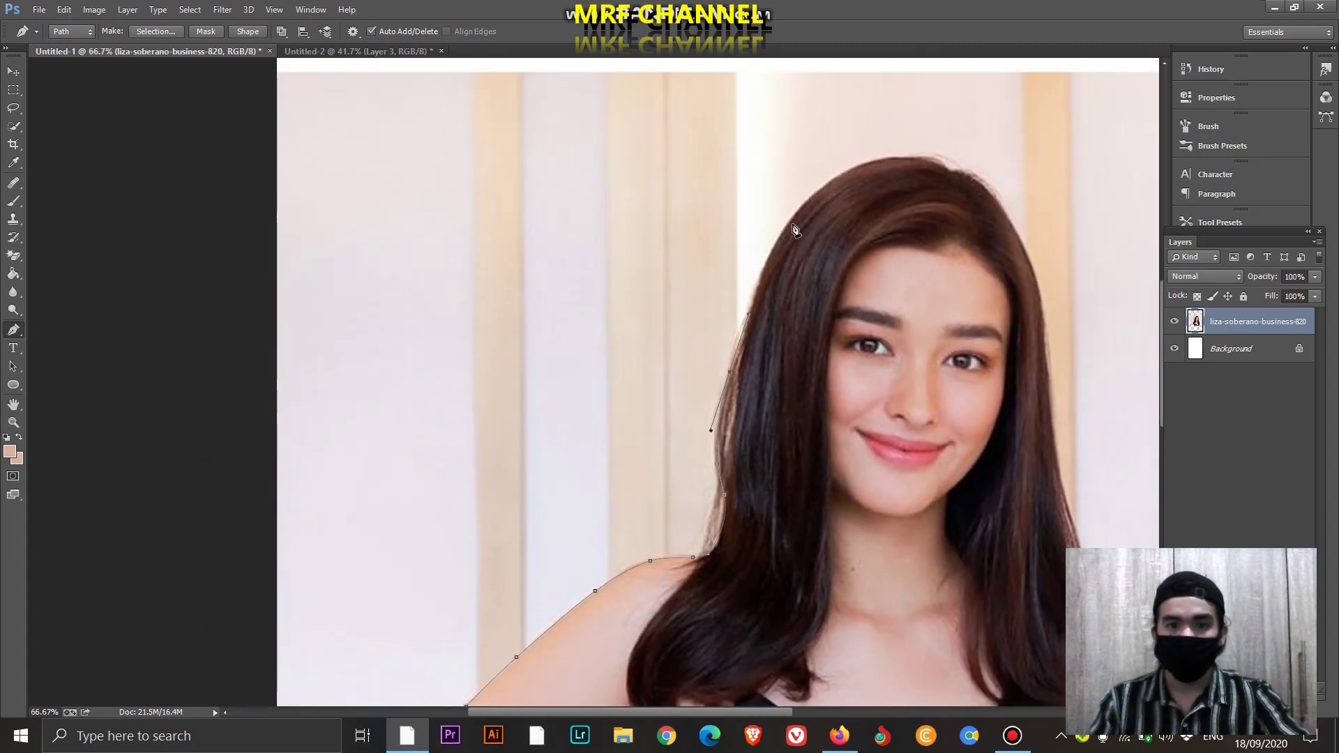
left_click_drag(773, 236, 811, 199)
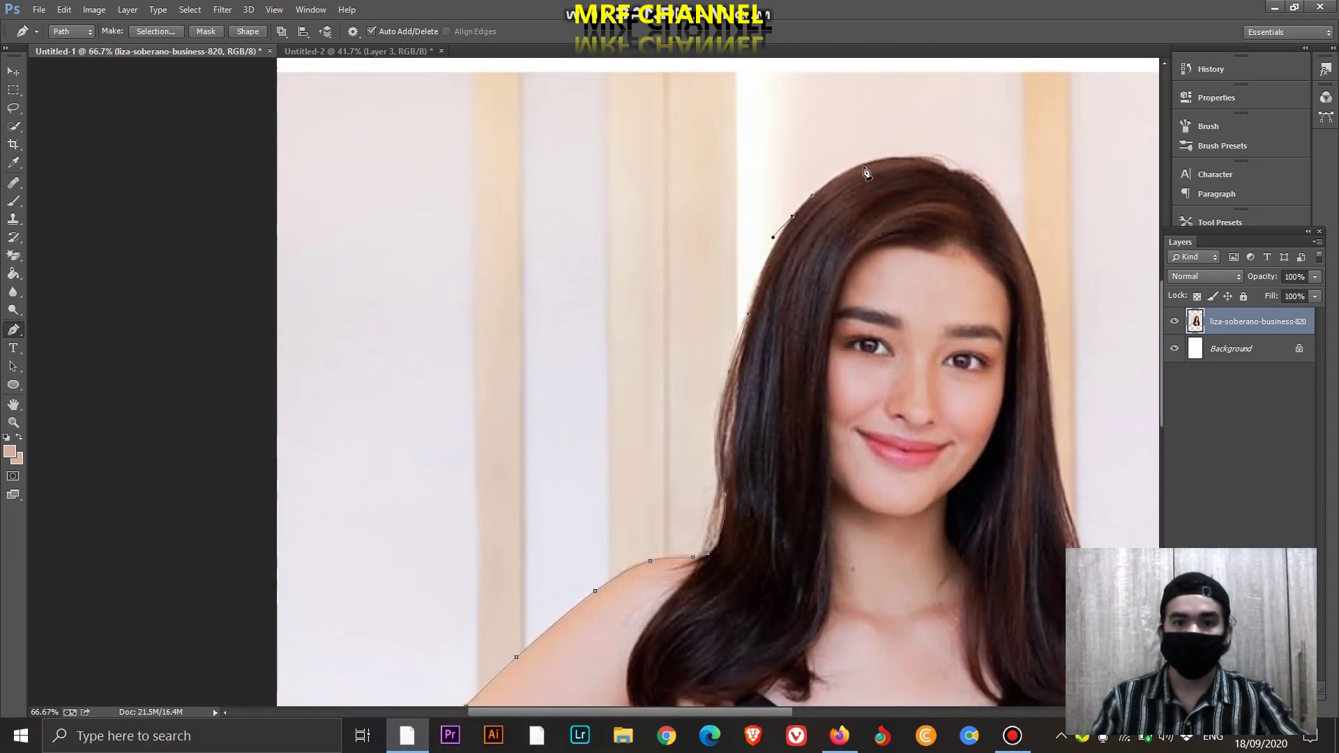
left_click_drag(872, 161, 987, 180)
Extend the path down the right edge of the hair
left_click(1000, 200)
left_click_drag(1017, 235, 1034, 273)
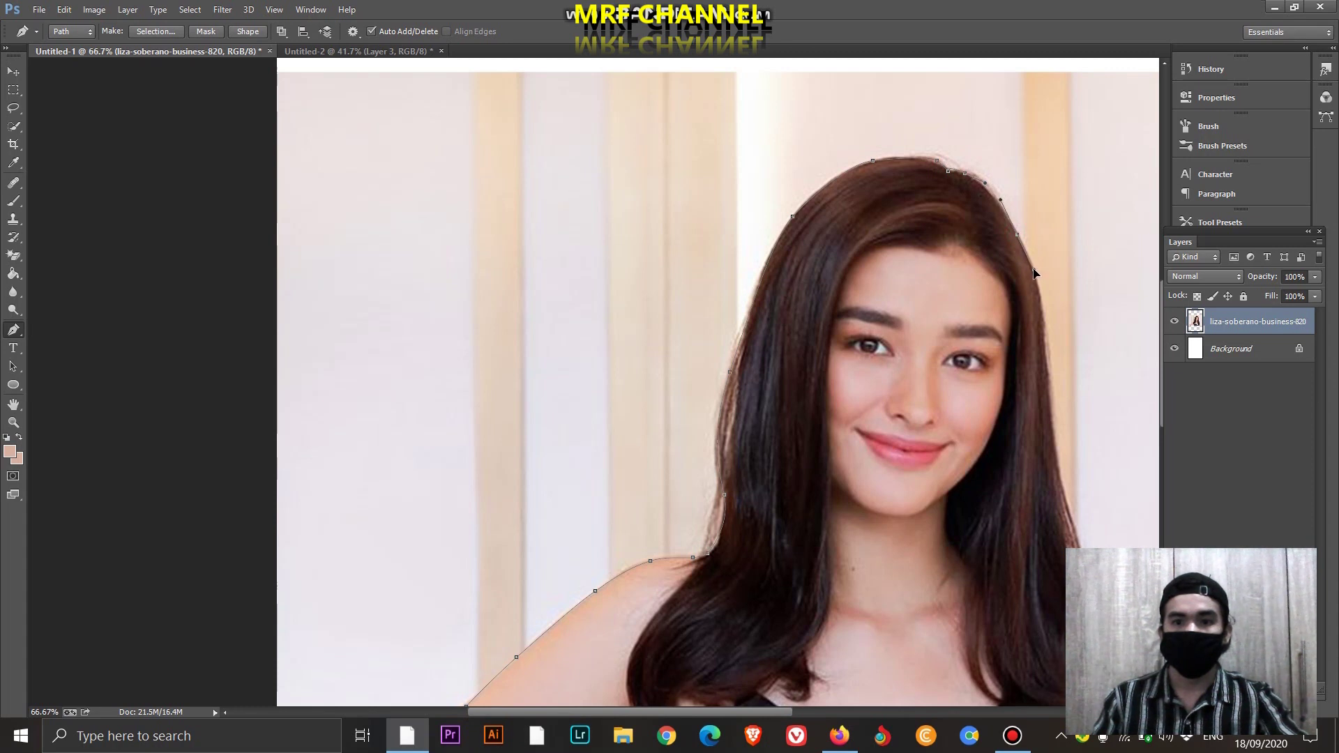
left_click_drag(1045, 340, 1045, 371)
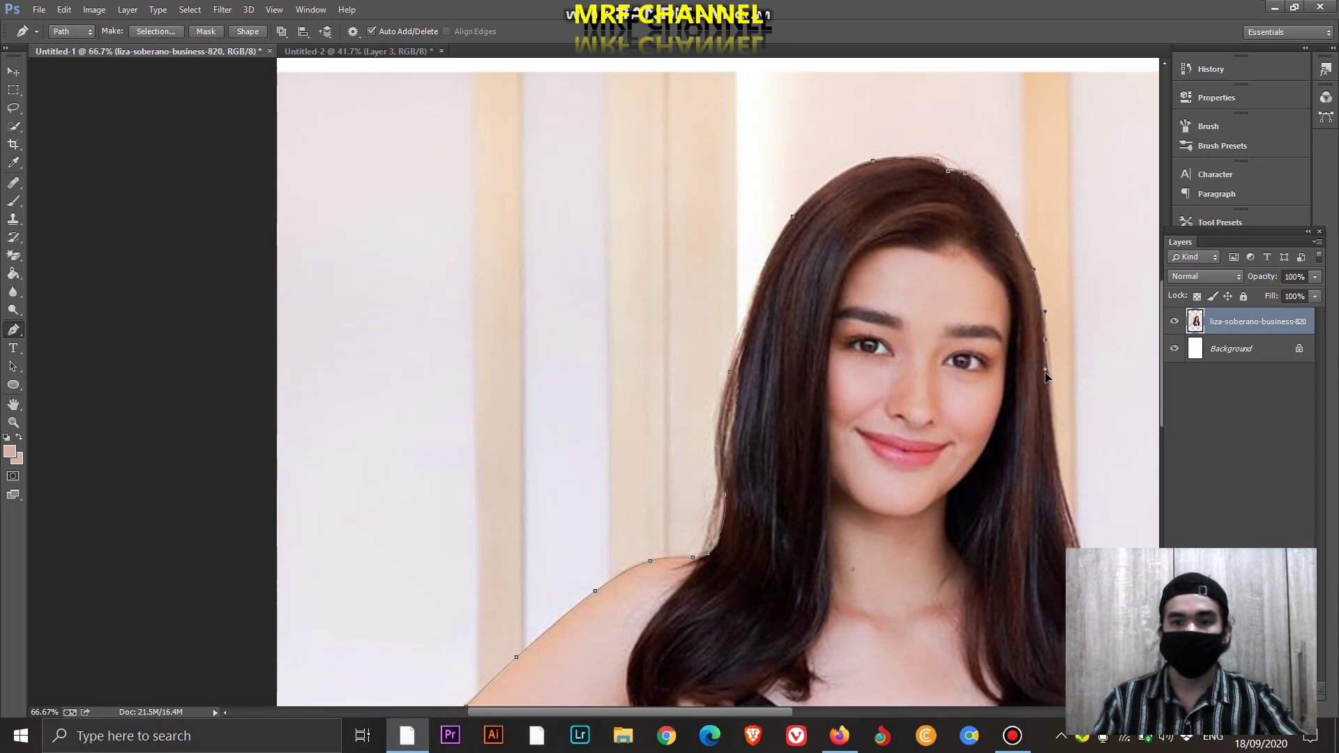
left_click(1055, 451)
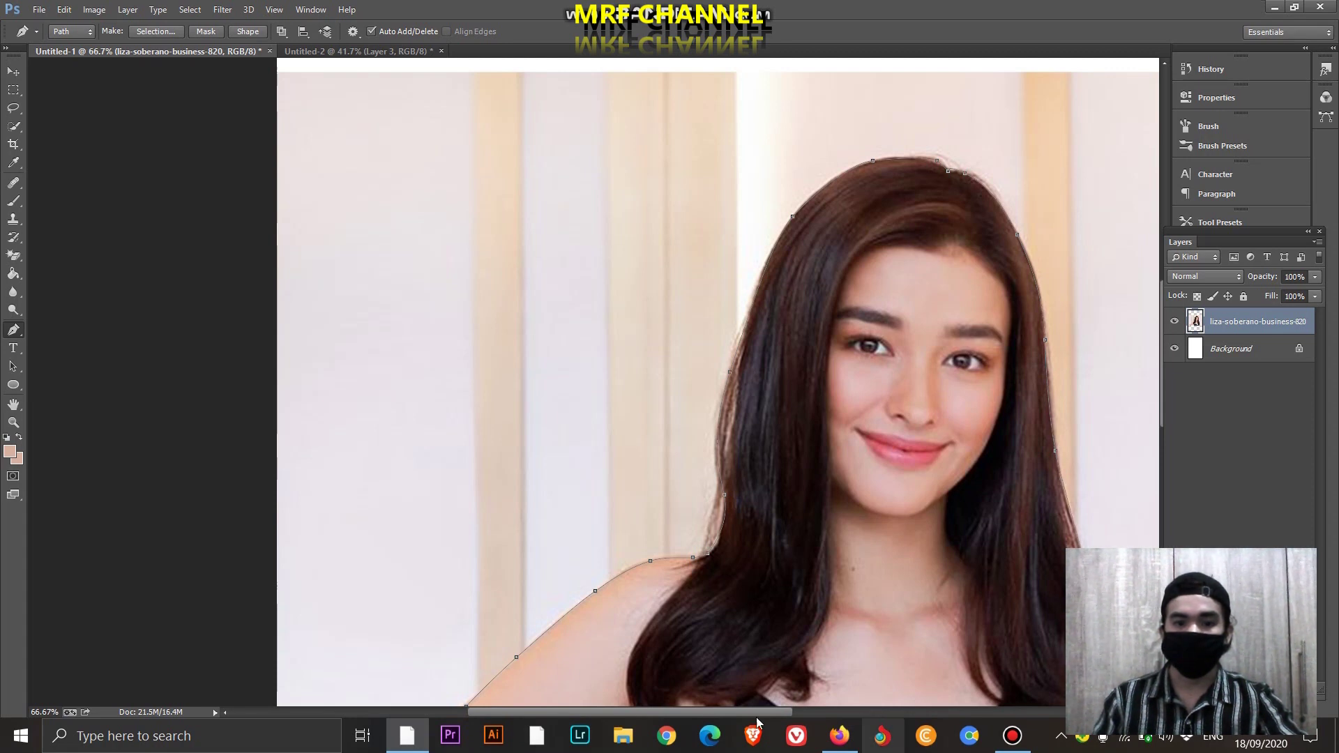
left_click_drag(1023, 469, 849, 379)
Trace down the right shoulder and arm to a bottom-right anchor, then close the path at its start
scroll(849, 378, "down", 3)
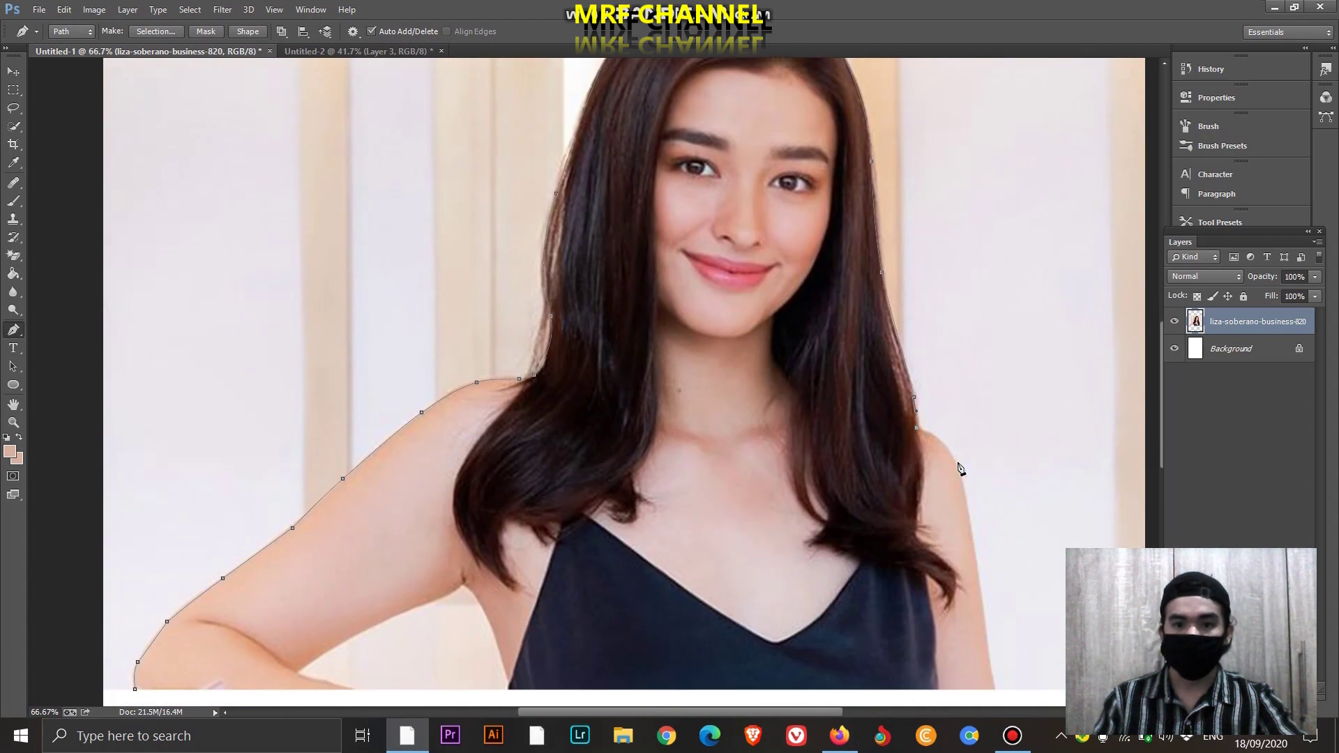
left_click_drag(955, 464, 960, 491)
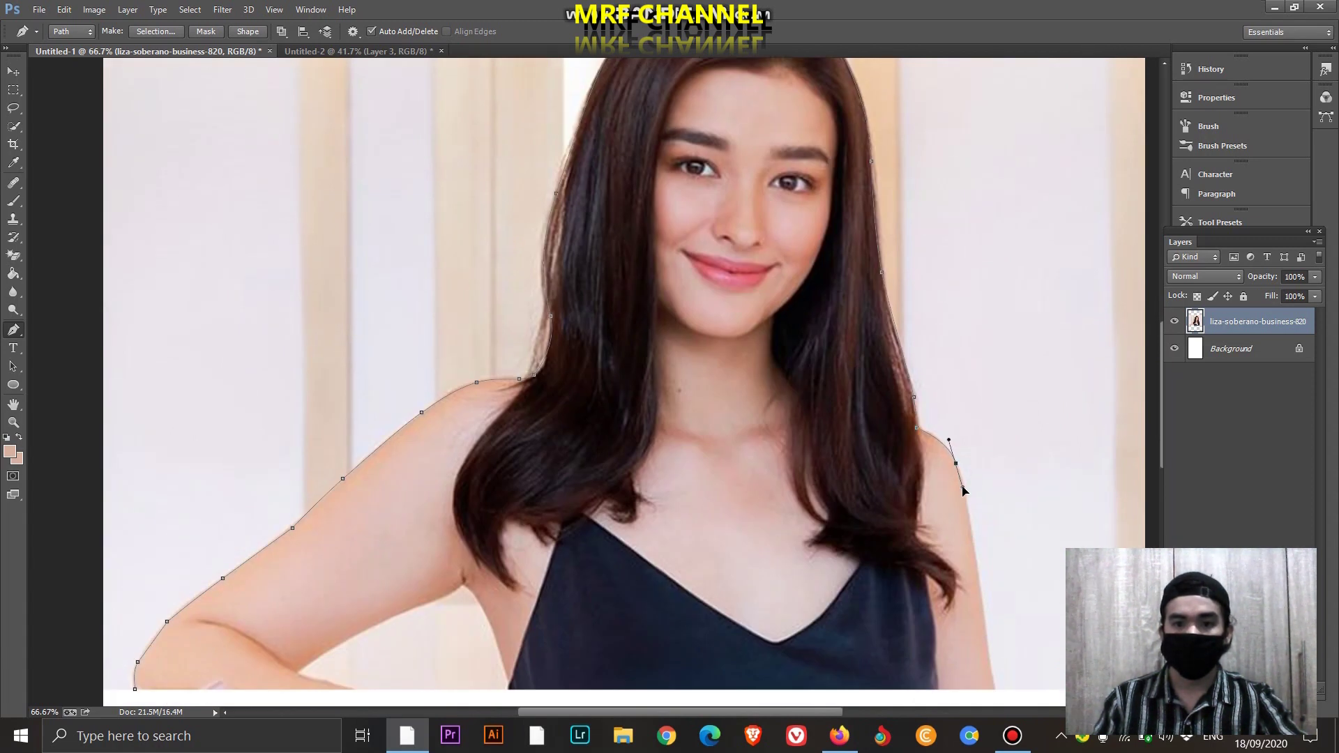
left_click_drag(974, 541, 978, 572)
left_click_drag(987, 658, 992, 680)
left_click(997, 691)
scroll(145, 562, "down", 2)
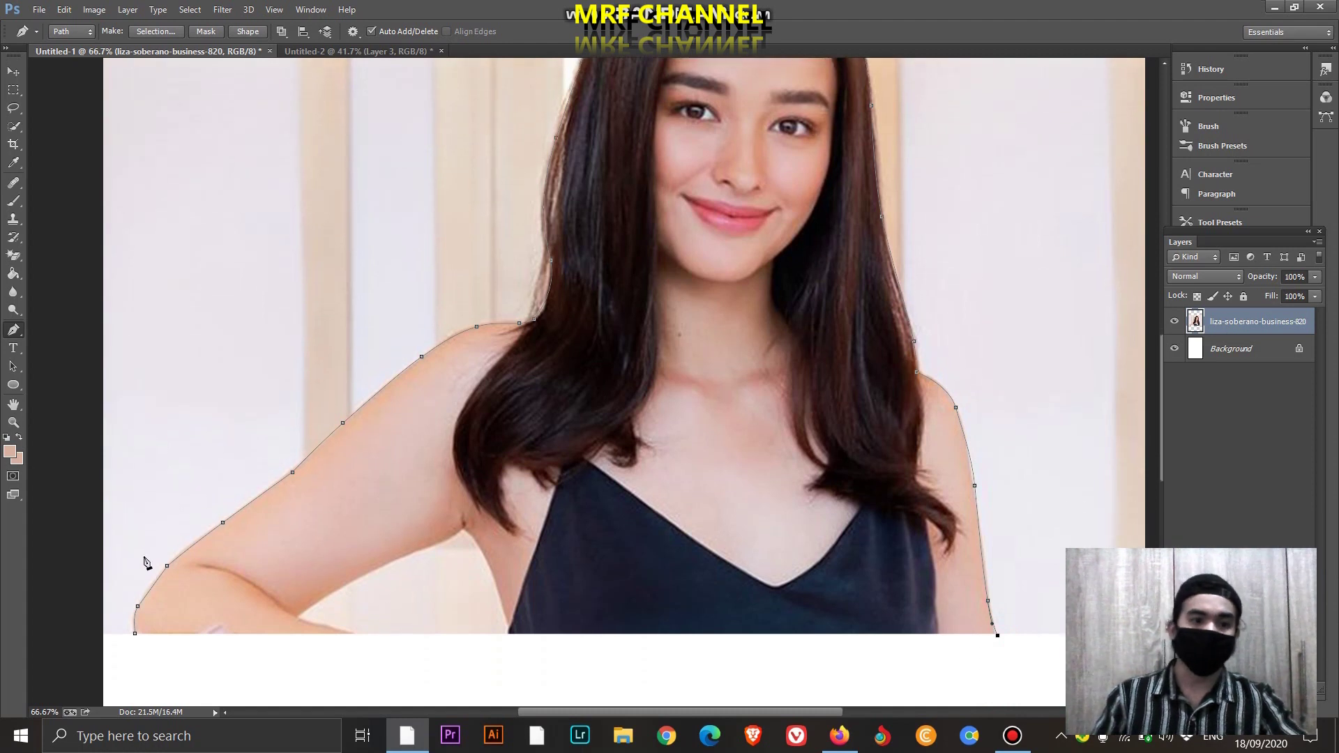
left_click(136, 636)
left_click(136, 637)
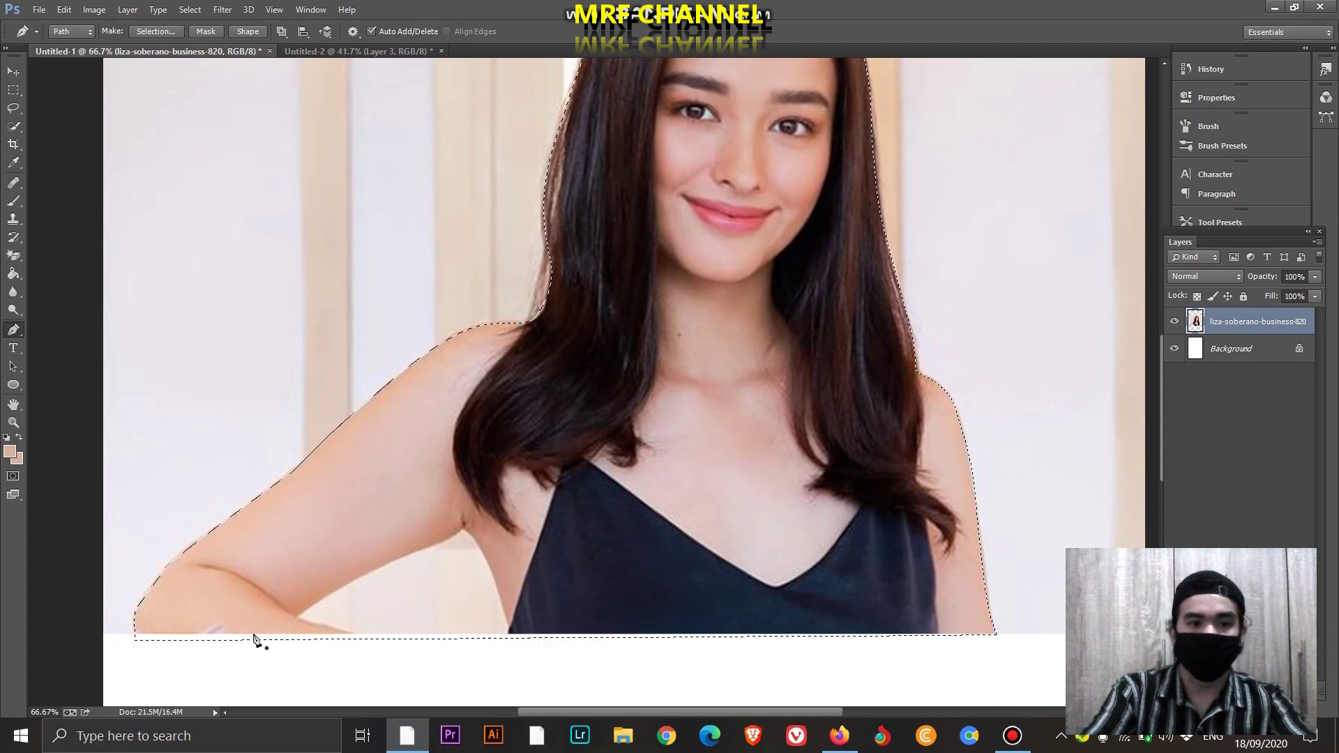
Convert the closed path around the woman to a selection with Ctrl+Enter, undoing and redoing once
key("ctrl+Return")
key("ctrl+minus")
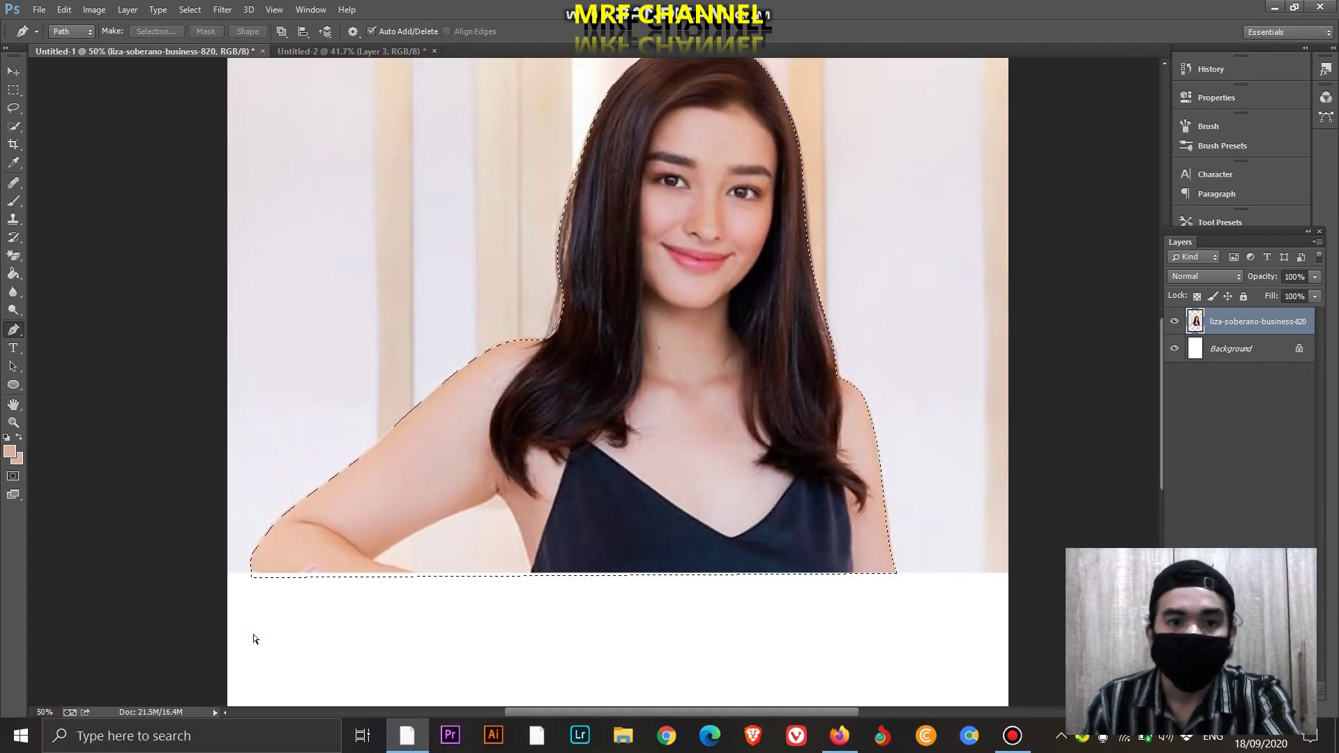
key("ctrl+minus")
scroll(537, 478, "up", 1)
scroll(539, 481, "up", 1)
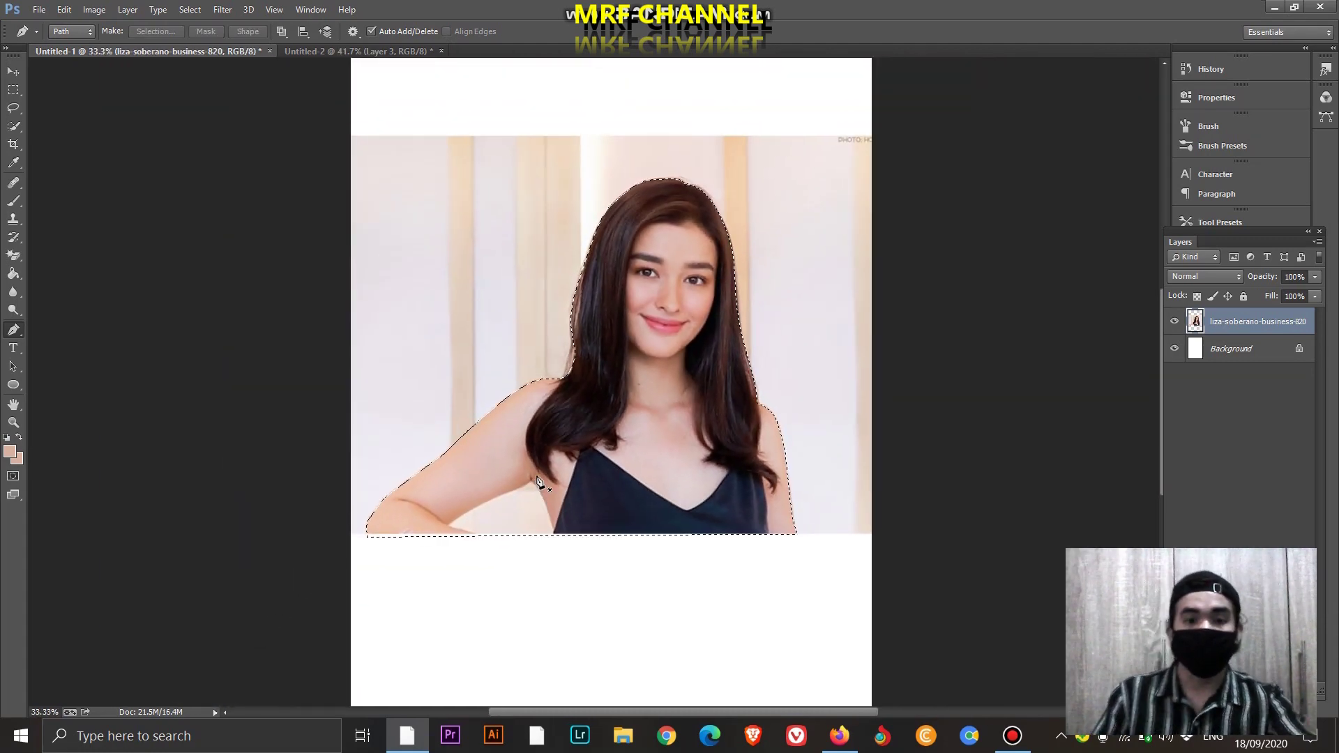
scroll(801, 338, "up", 2)
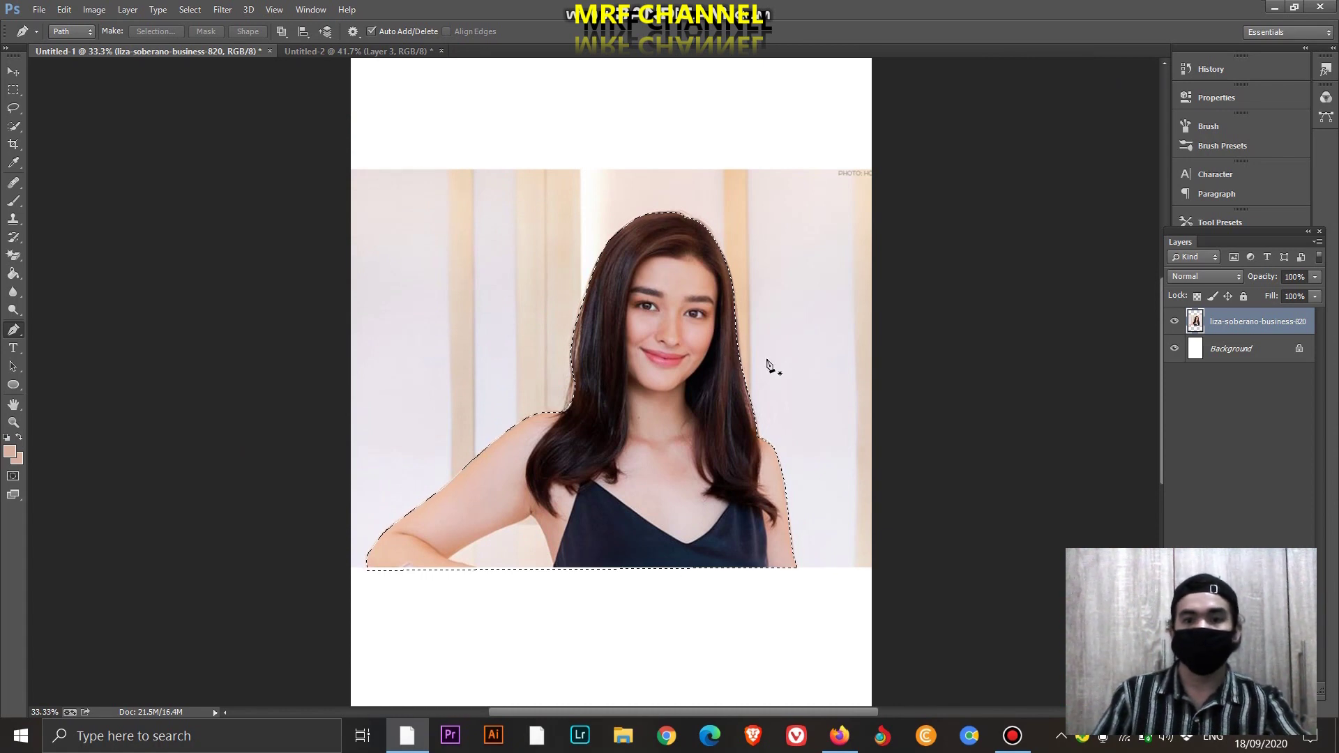
scroll(955, 457, "up", 1)
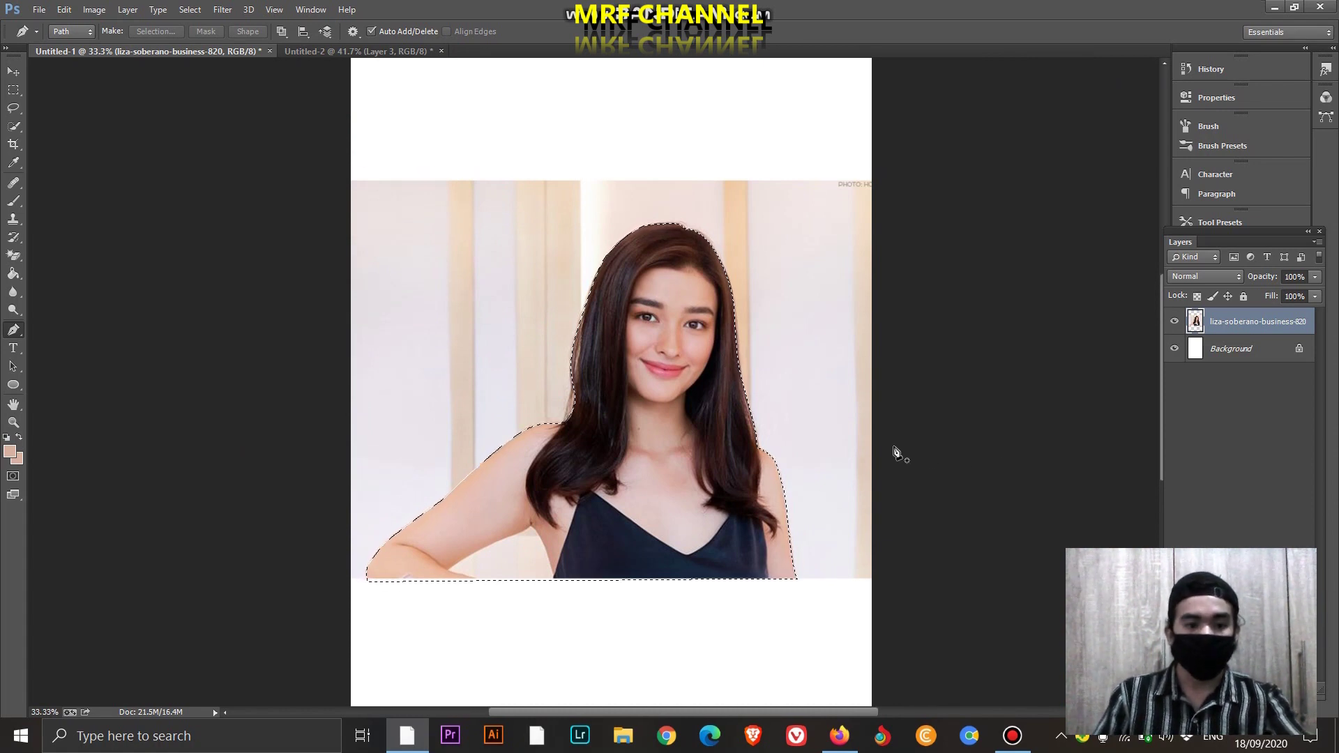
key("ctrl+z")
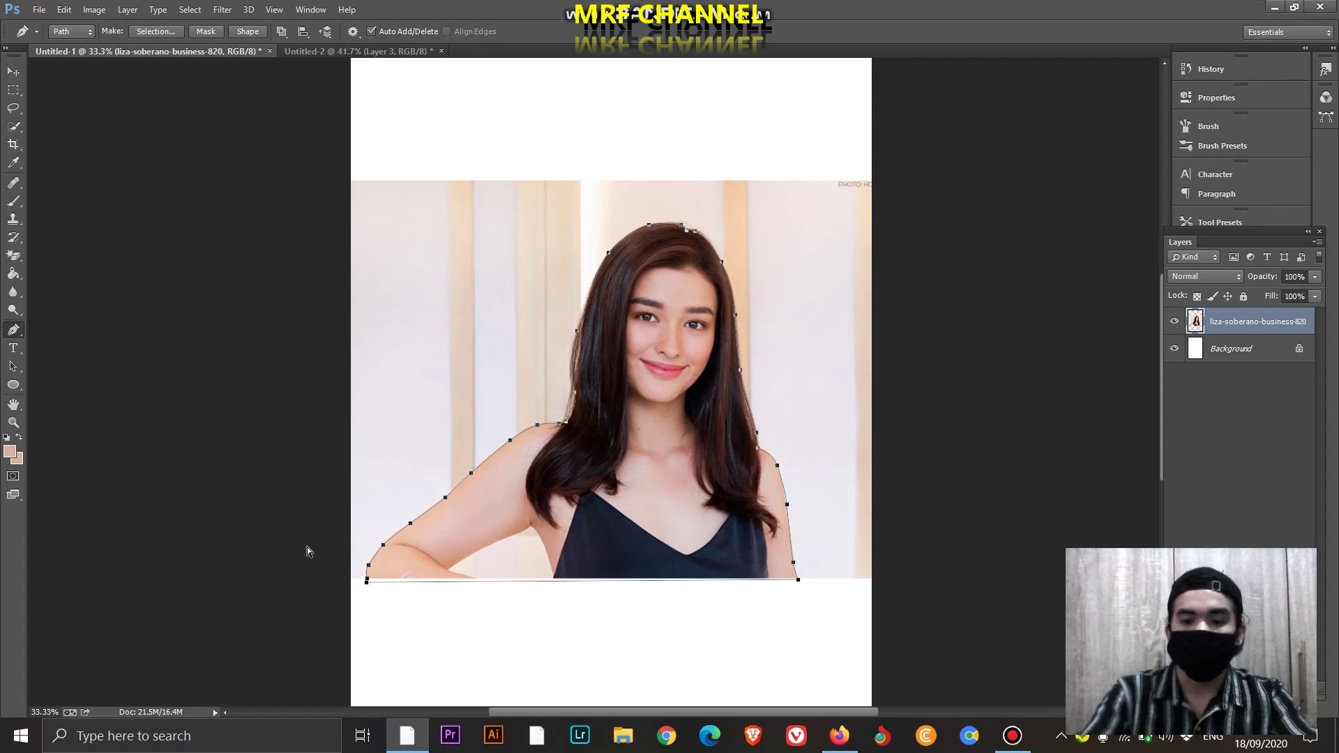
key("ctrl+Return")
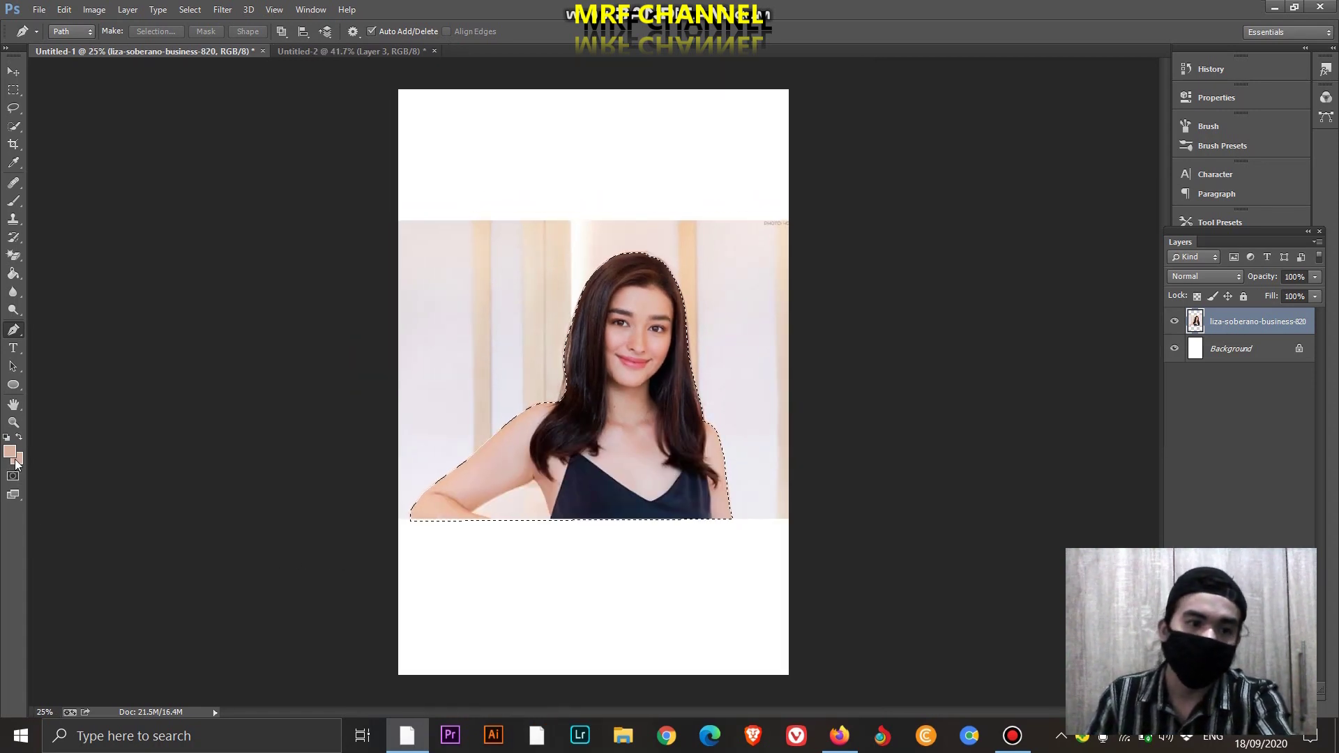
Set the background colour to white sampled from the canvas
left_click(16, 463)
left_click(454, 634)
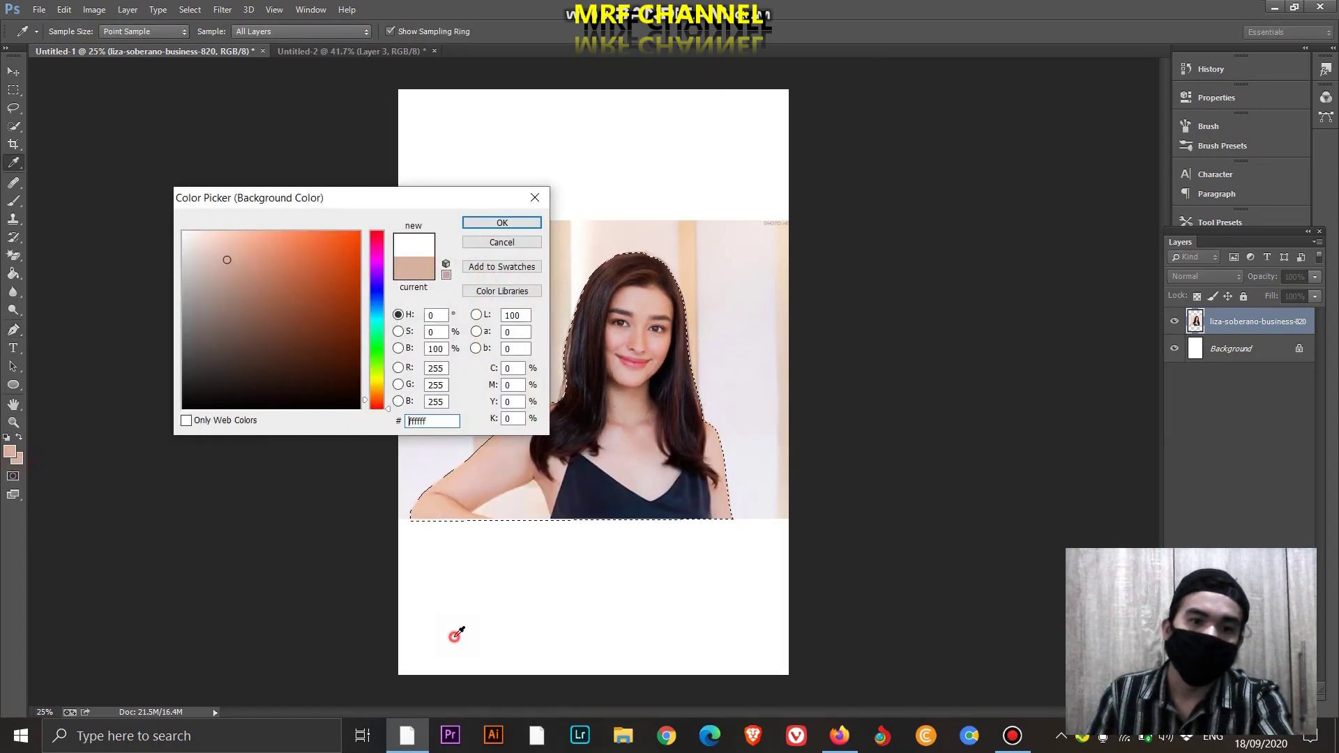
left_click(479, 221)
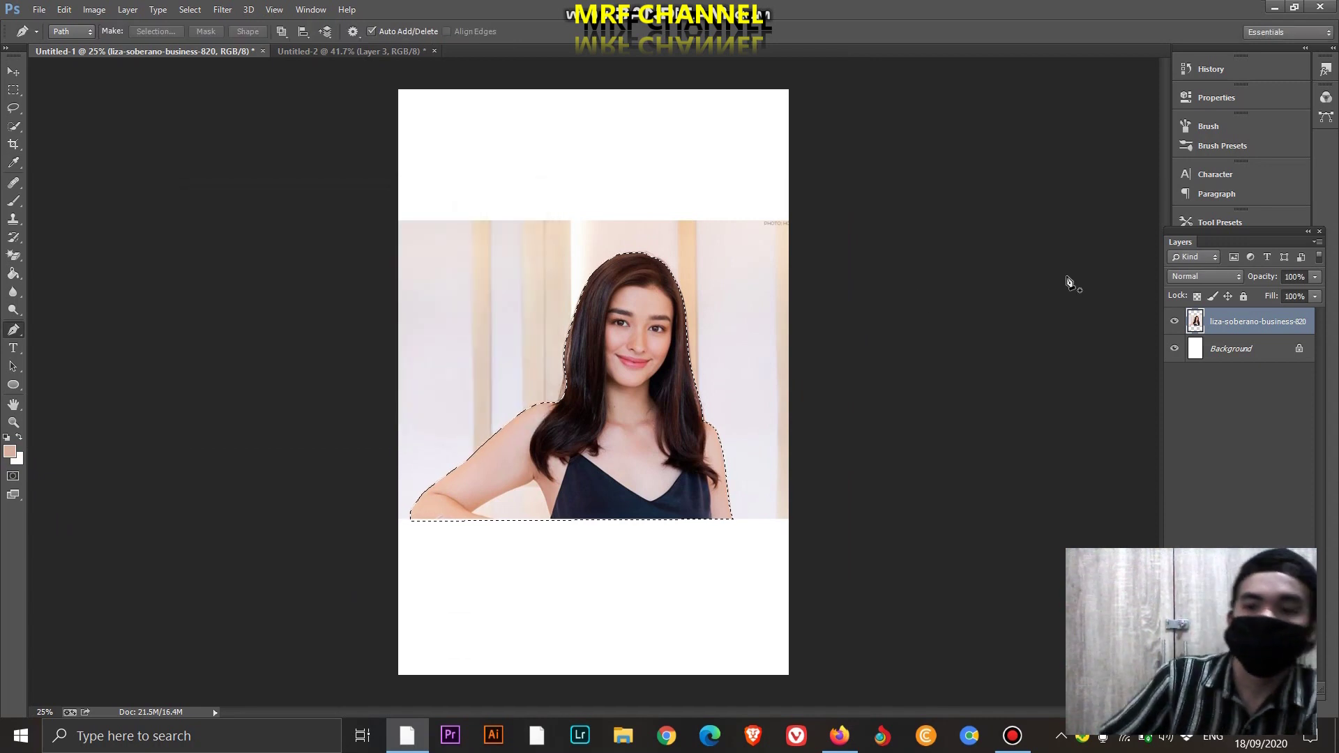
key("p")
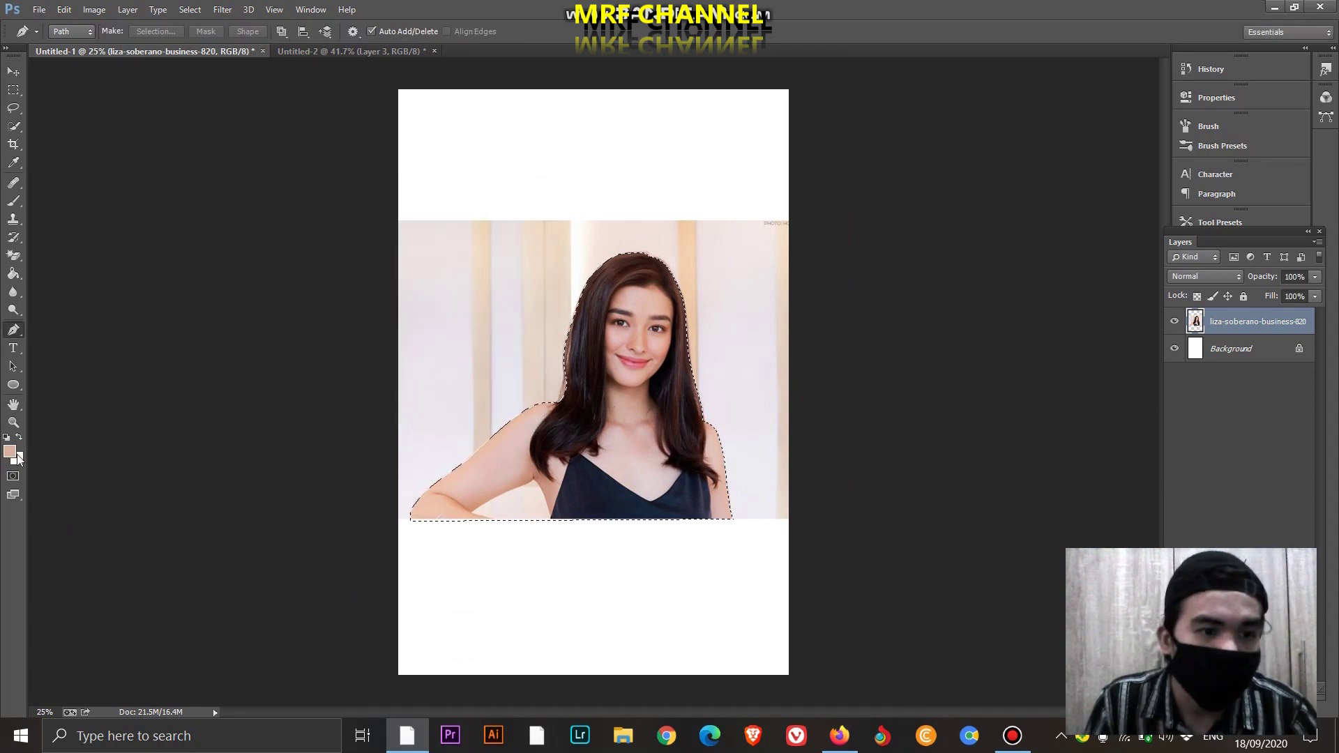
Try several reds and a brown, then set the background colour to pale pink f6eeee
left_click(16, 460)
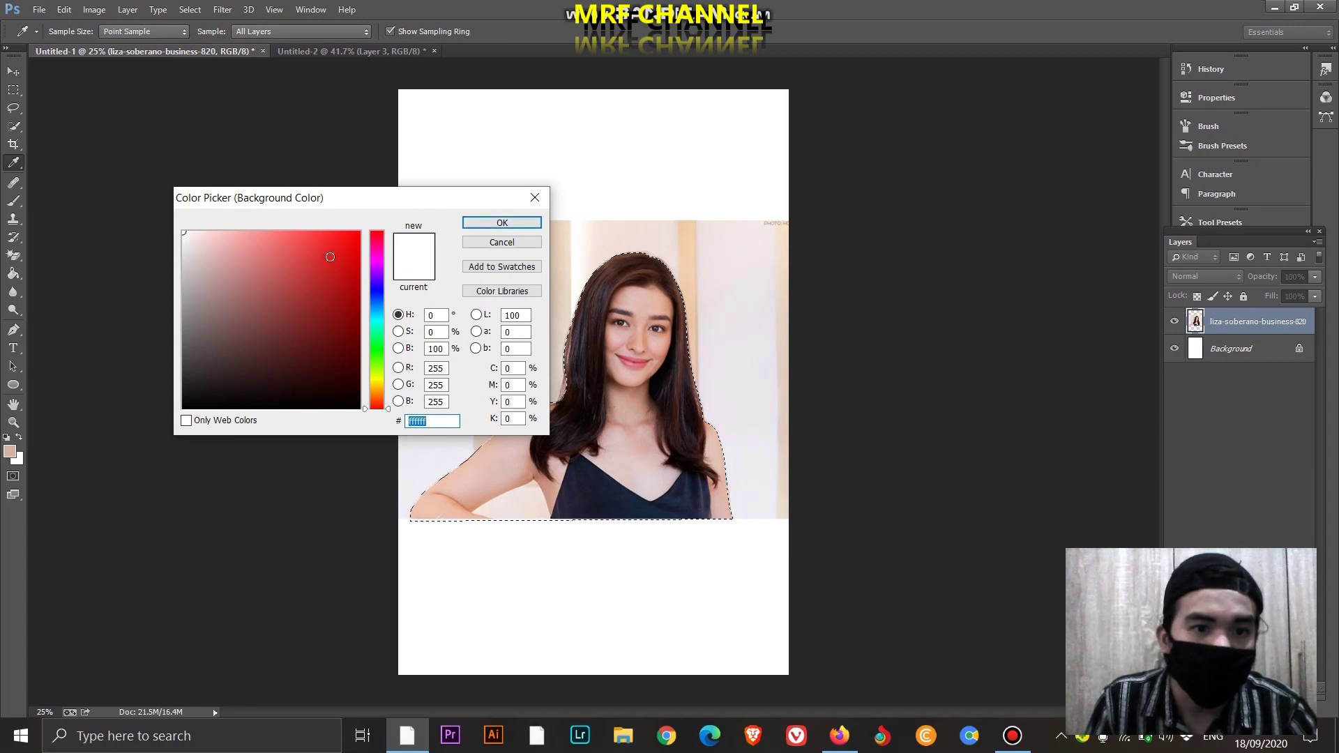
left_click(331, 257)
left_click(20, 460)
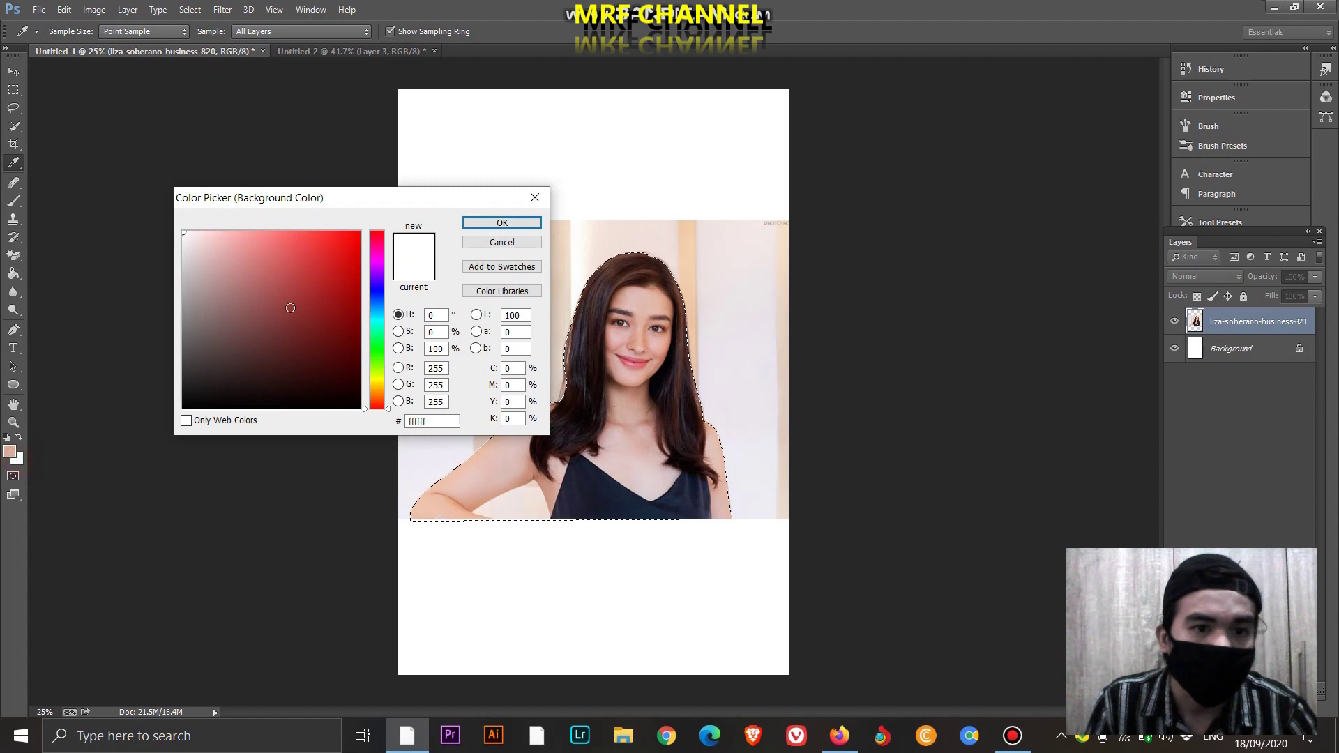
left_click(338, 248)
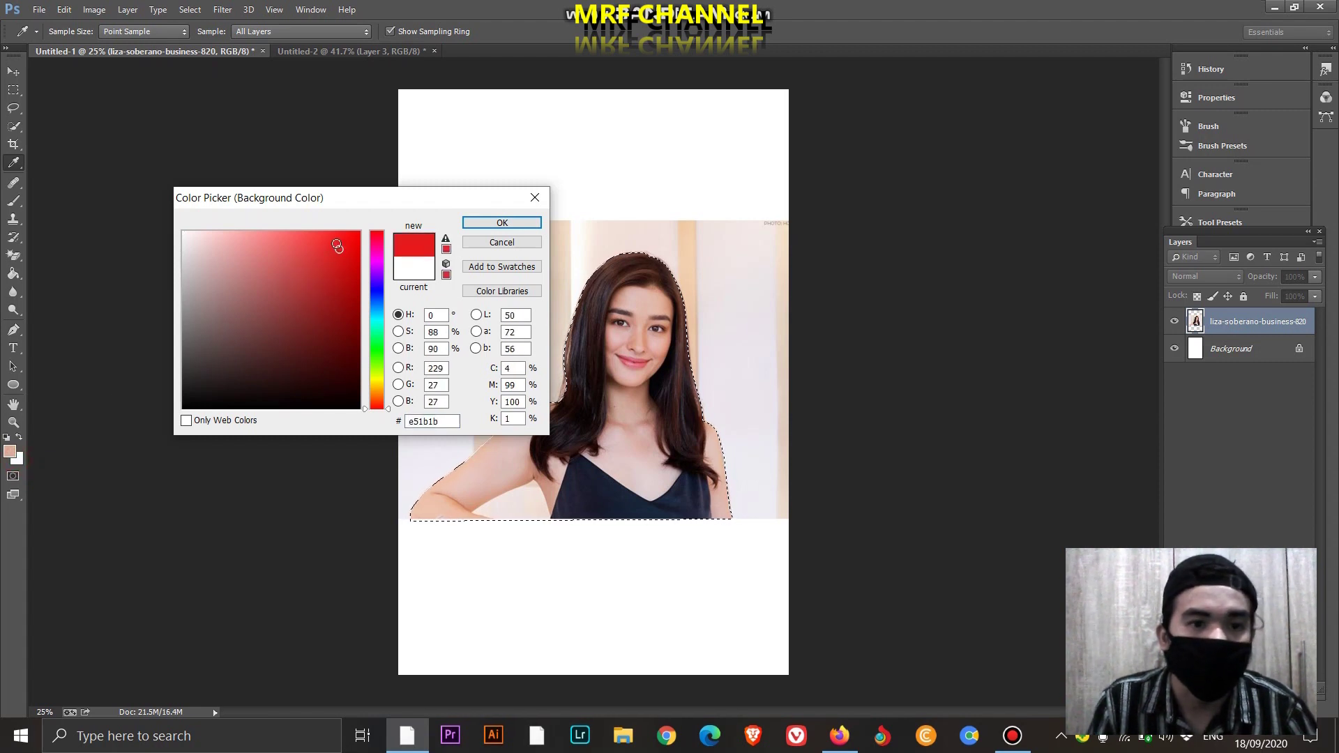
left_click(326, 231)
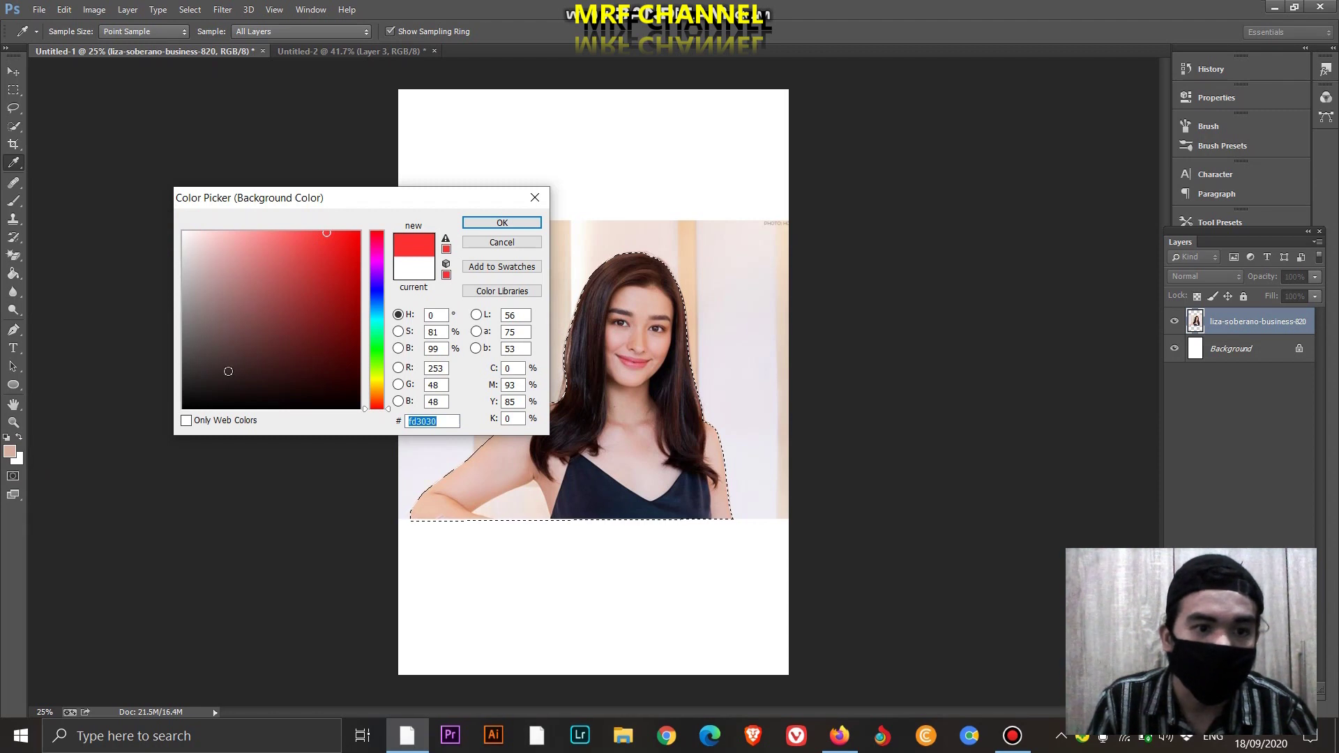
left_click(228, 371)
left_click(188, 237)
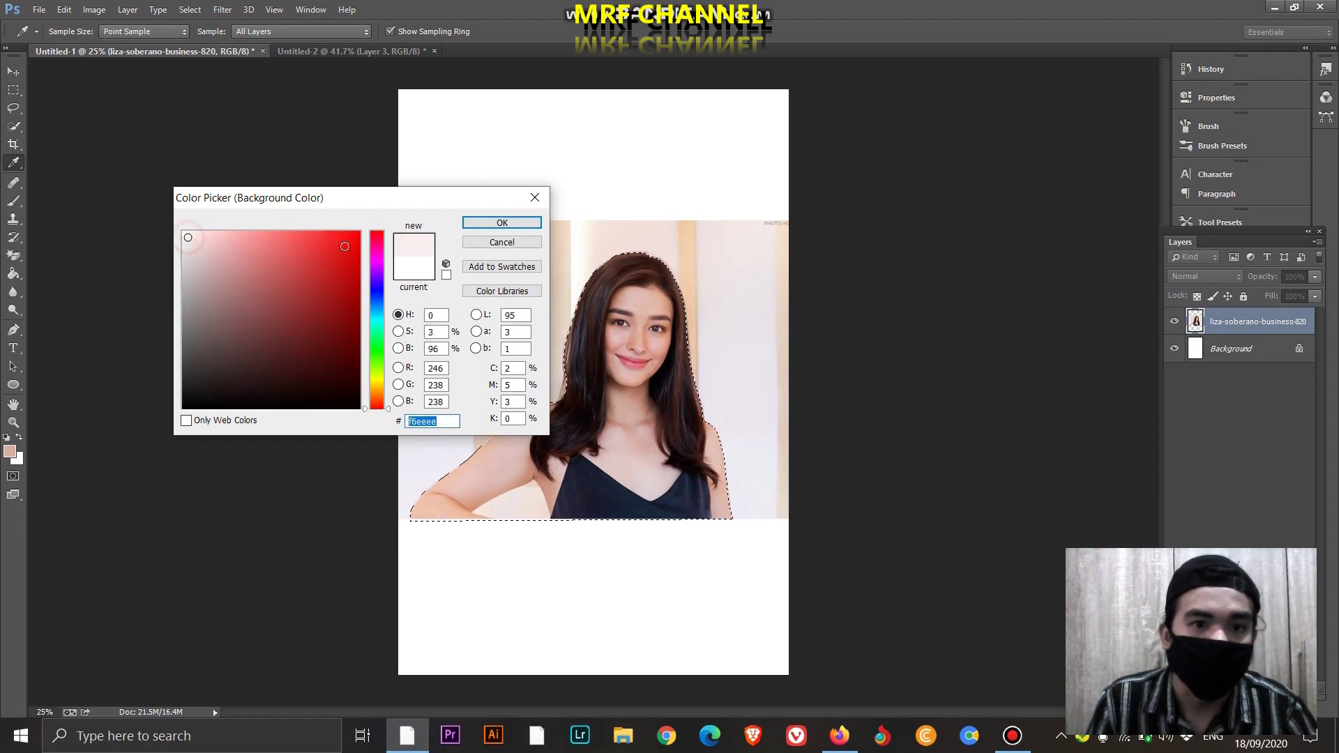
left_click(475, 226)
key("p")
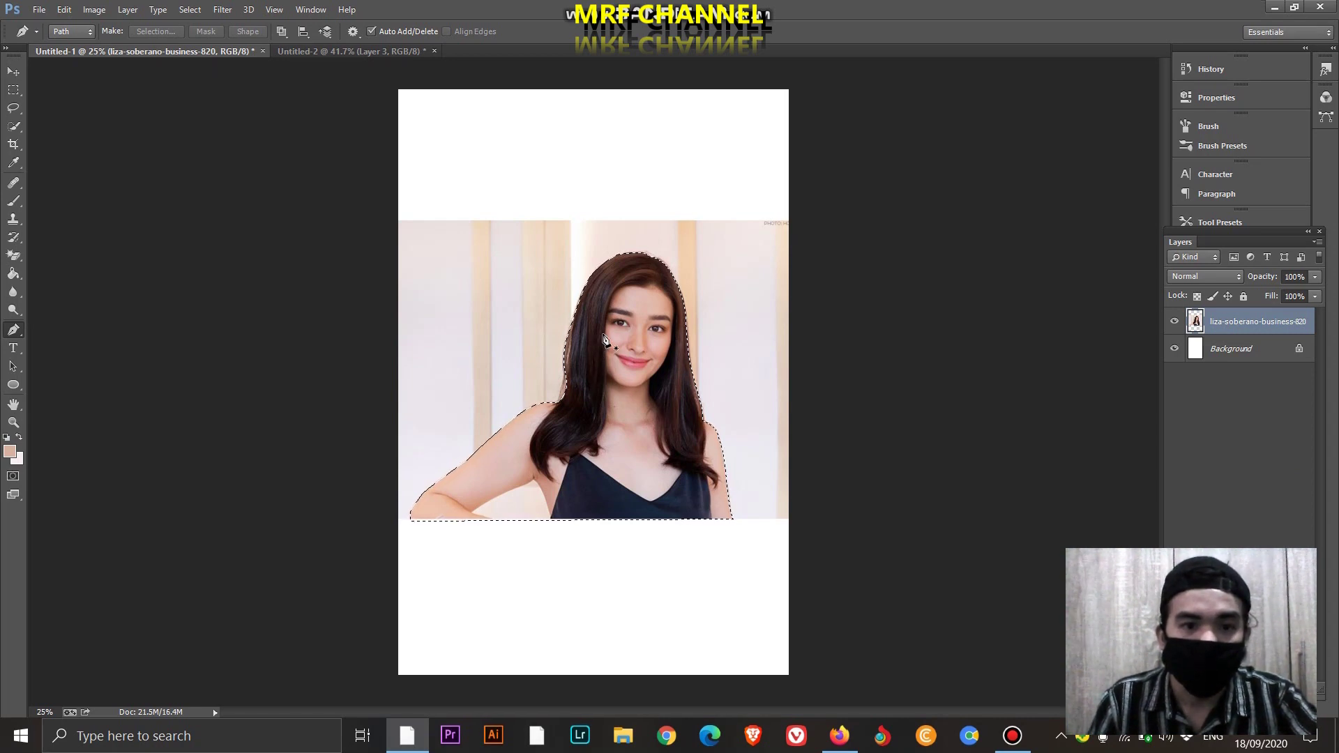
Invert the selection to everything around the woman, test a pale pink fill, and undo it
key("ctrl+shift+i")
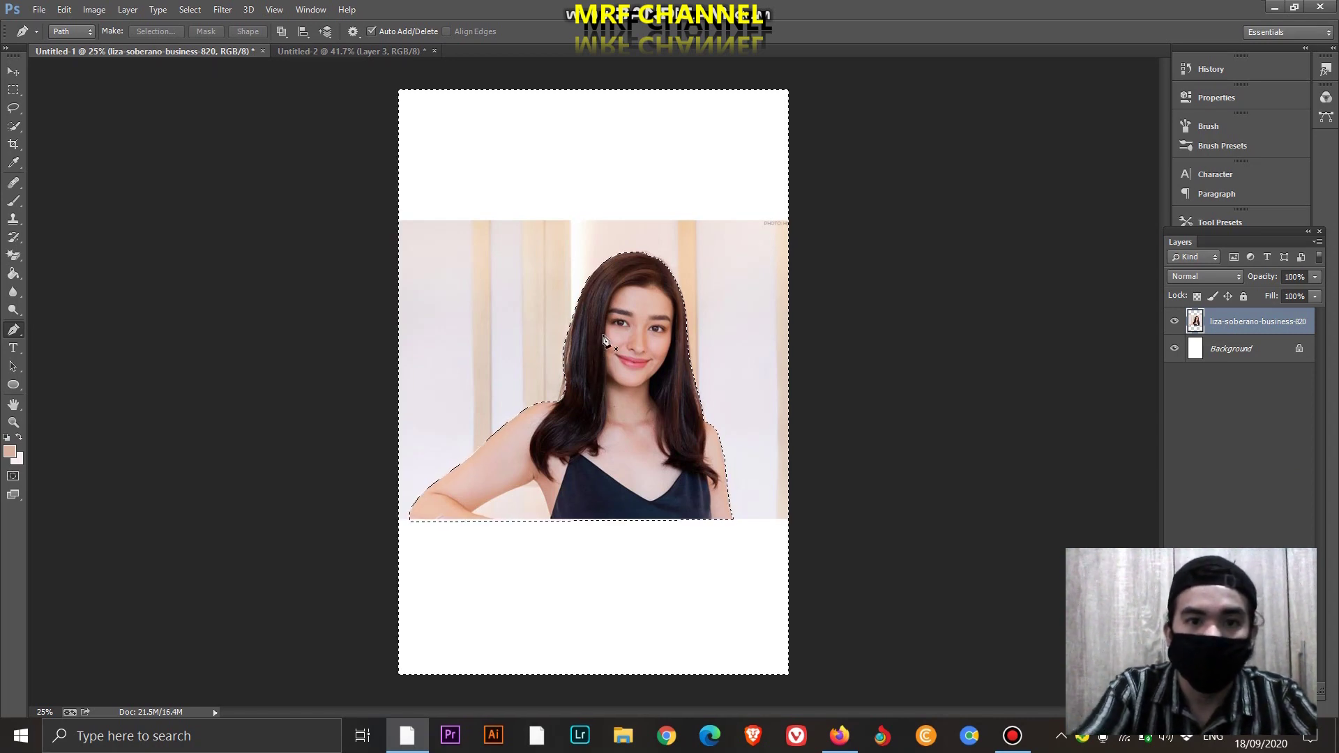
key("alt+BackSpace")
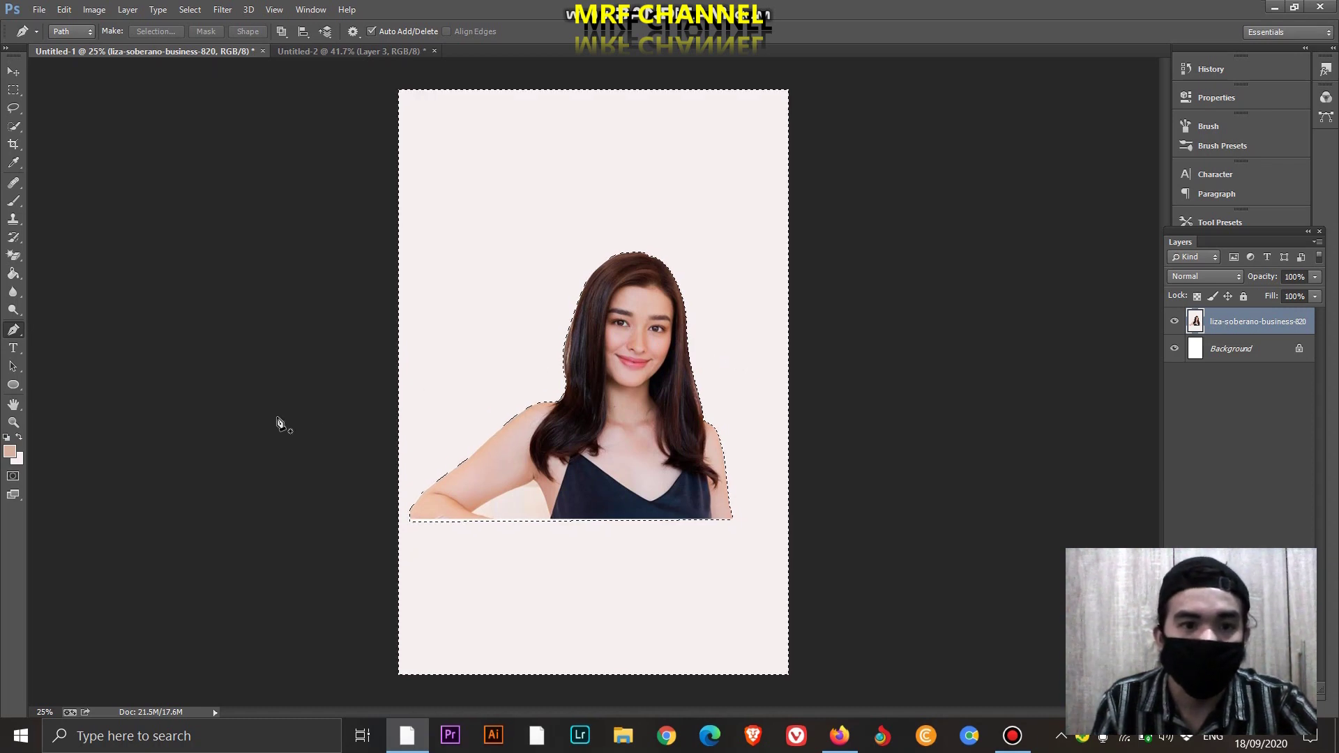
key("ctrl+z")
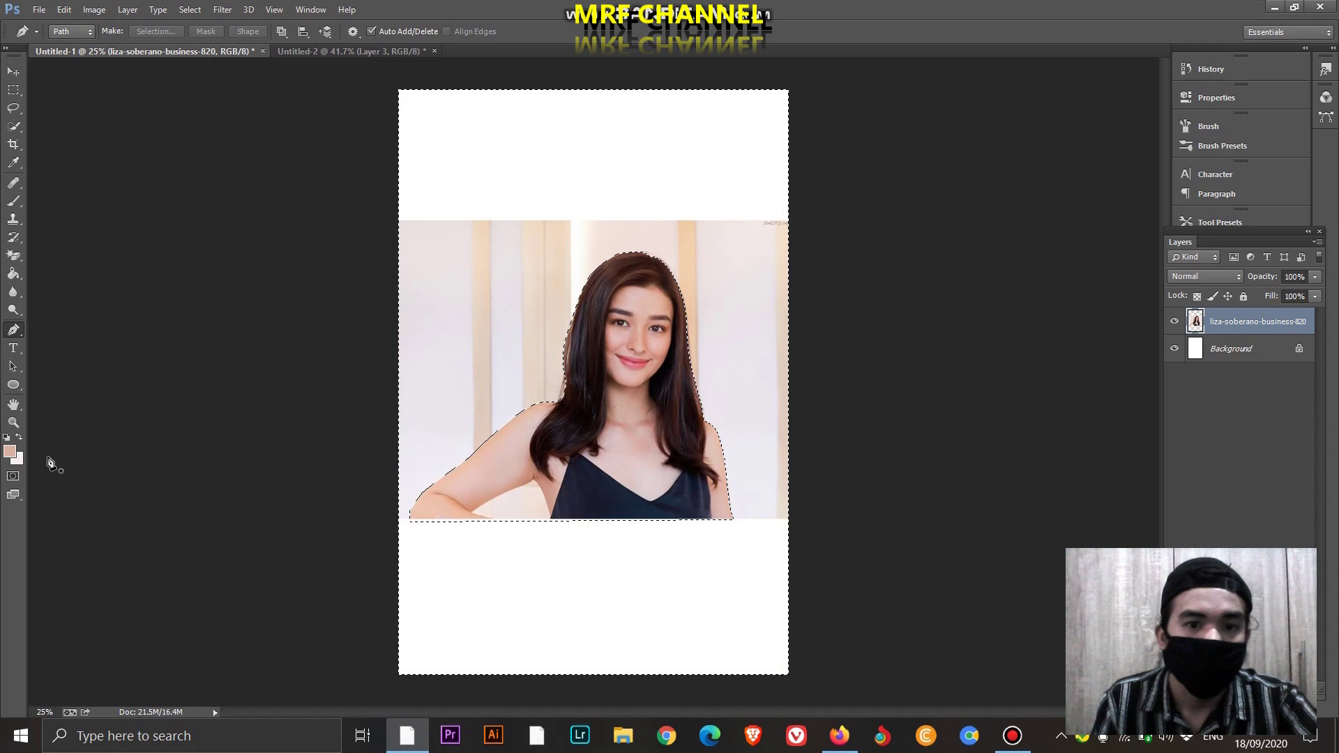
left_click(16, 459)
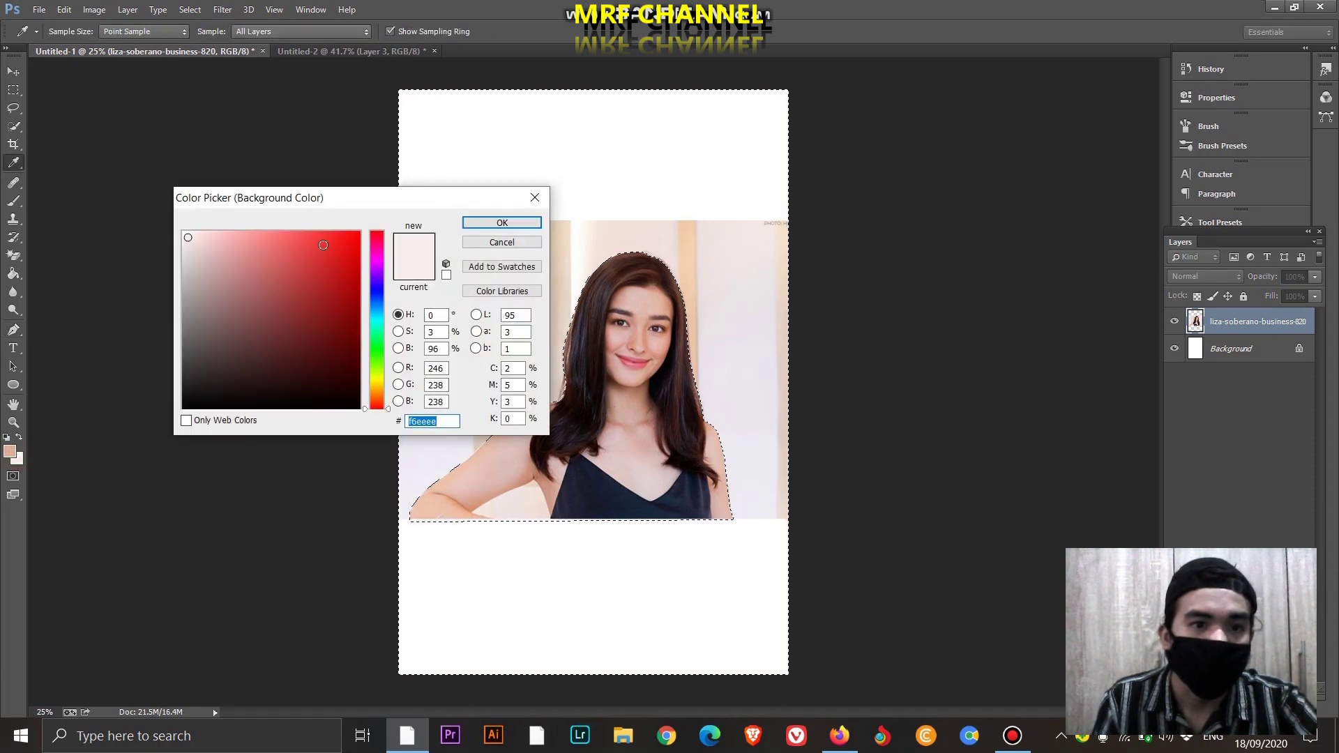
Set the background colour to red
left_click(323, 245)
left_click(465, 223)
key("p")
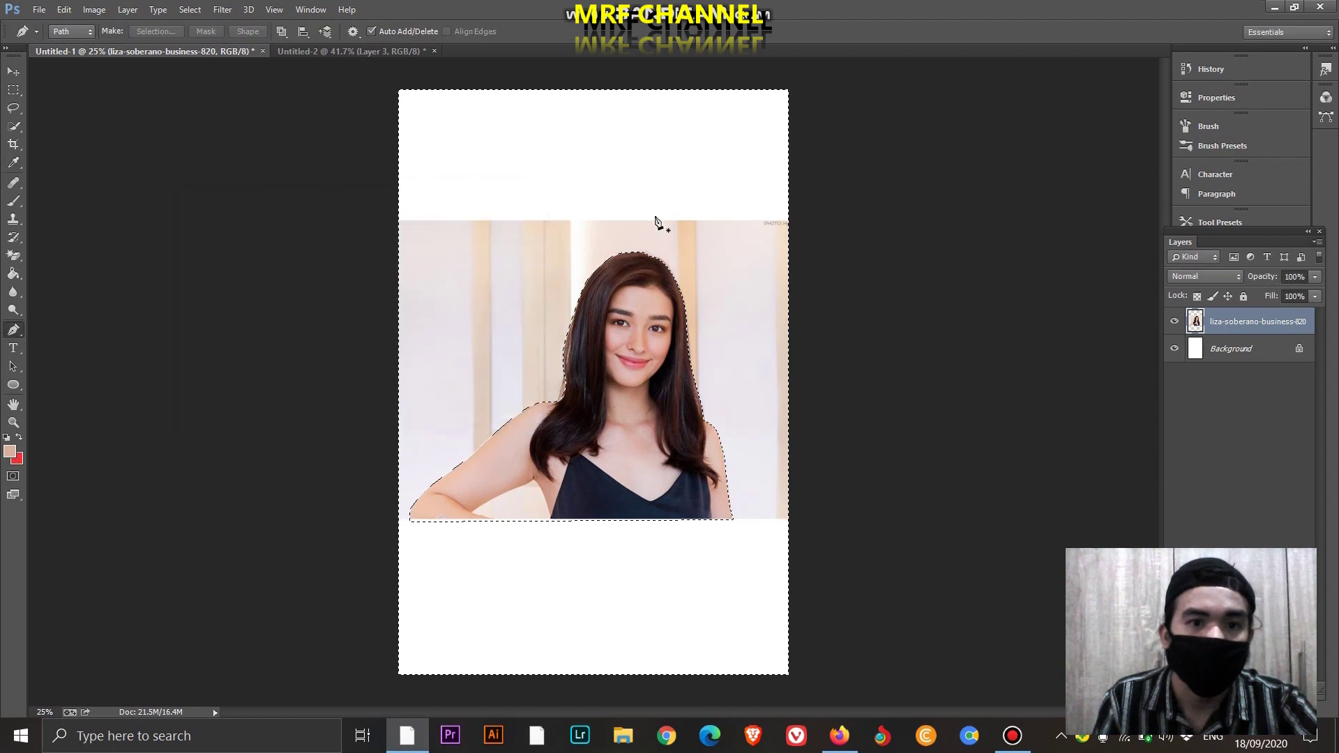
Try a red fill around the woman, undo it, and clear the selection
key("ctrl+BackSpace")
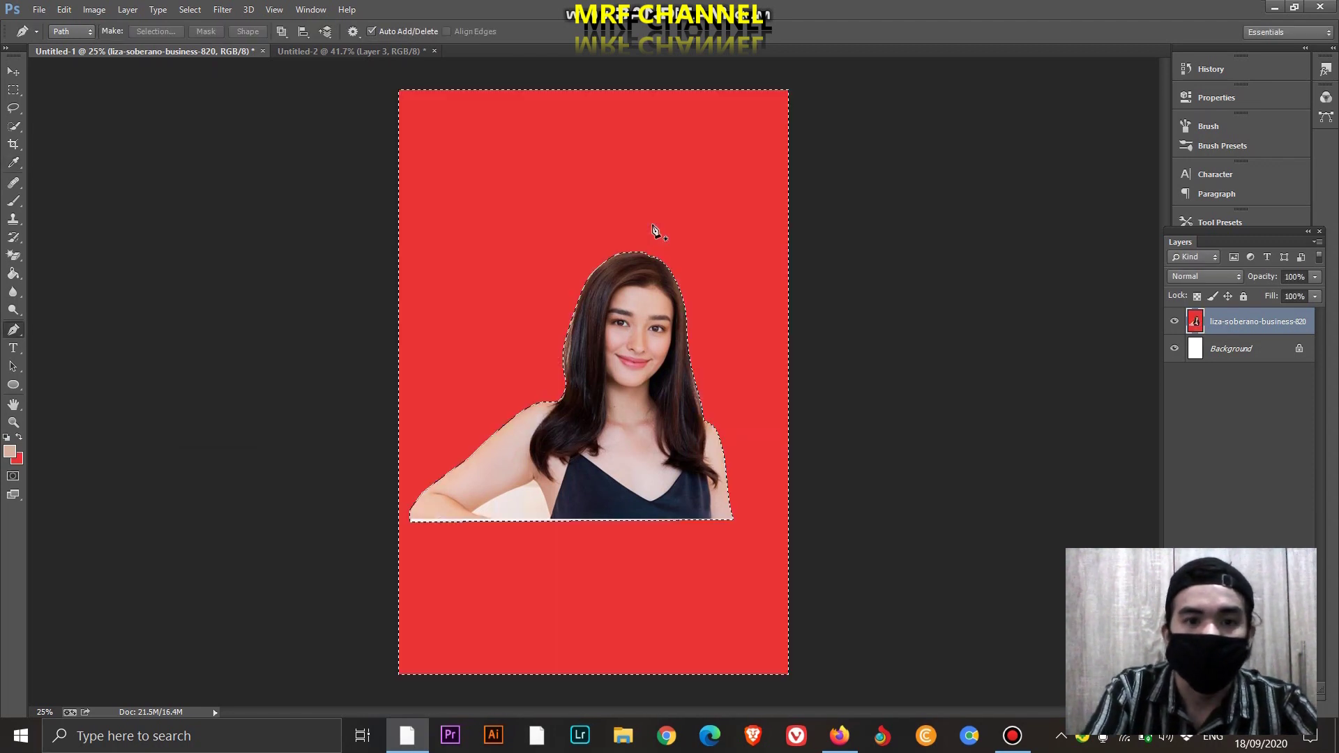
key("ctrl+d")
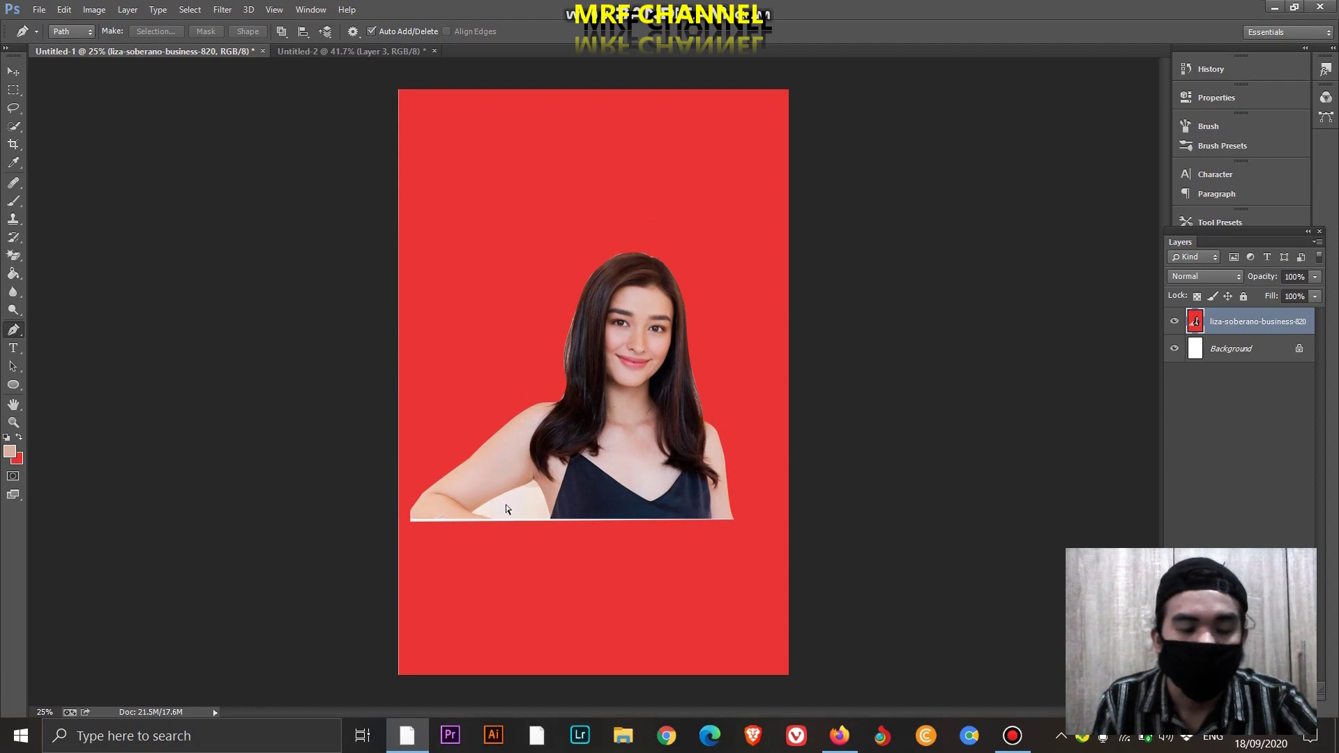
key("ctrl+z")
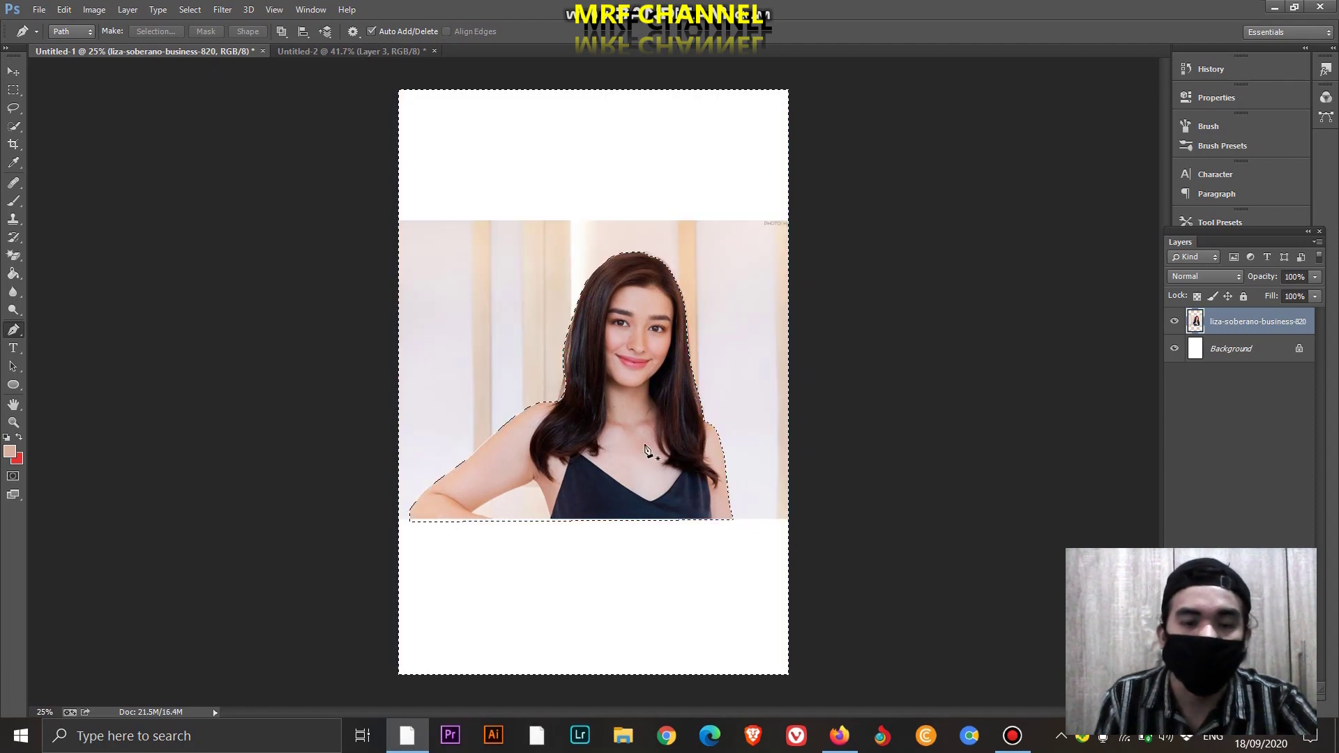
key("ctrl+shift+i")
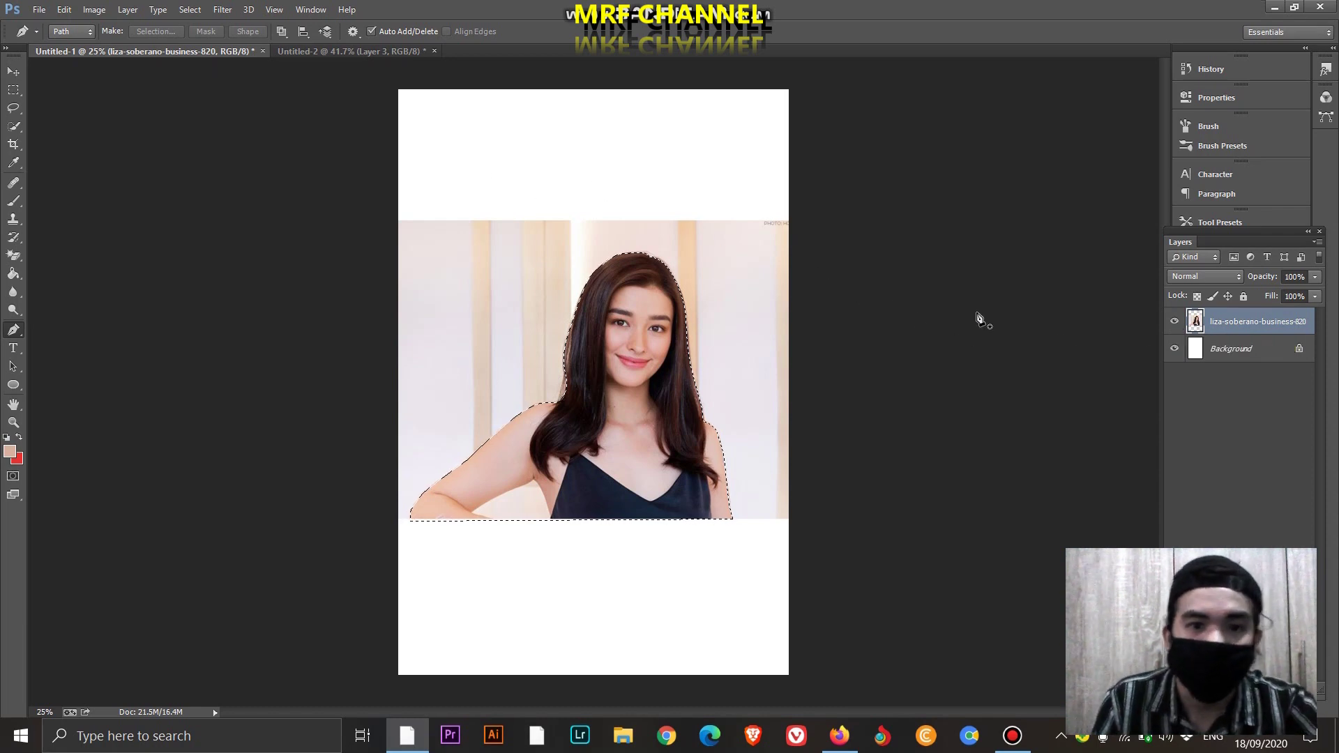
key("ctrl+d")
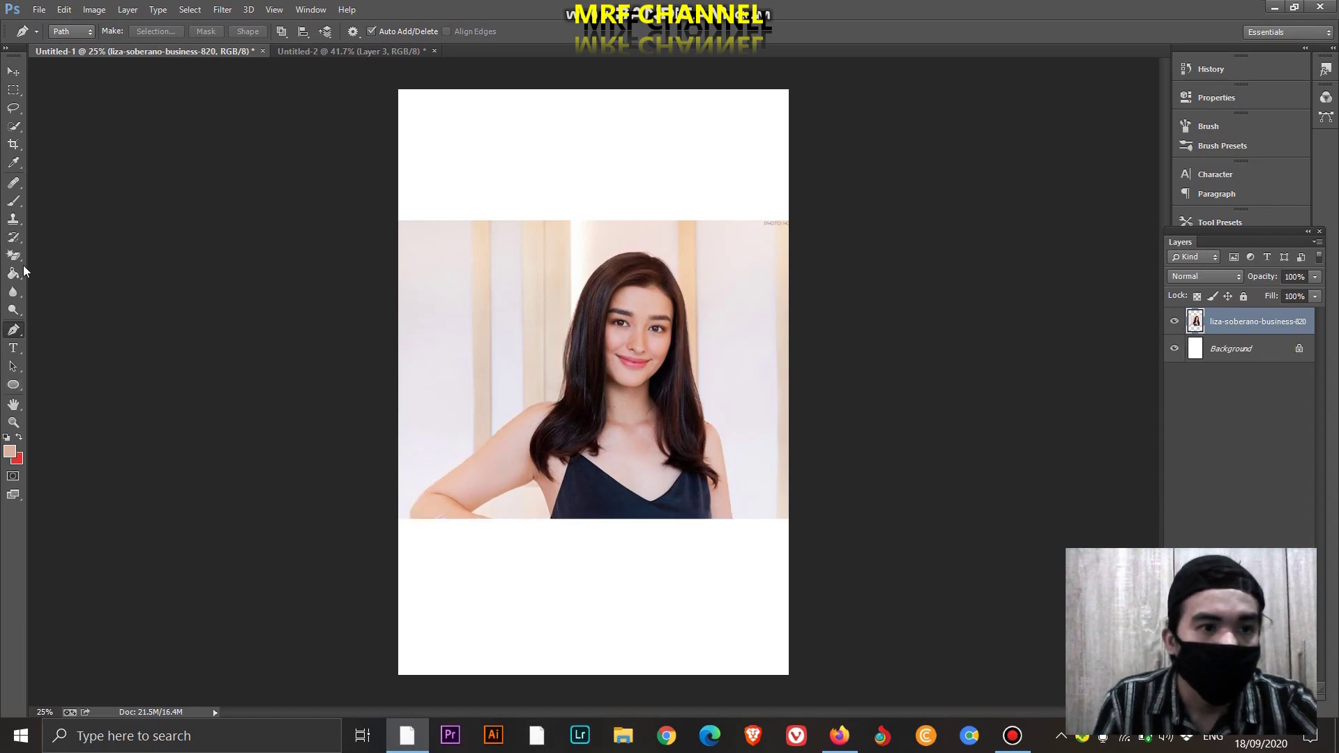
left_click_drag(14, 255, 62, 282)
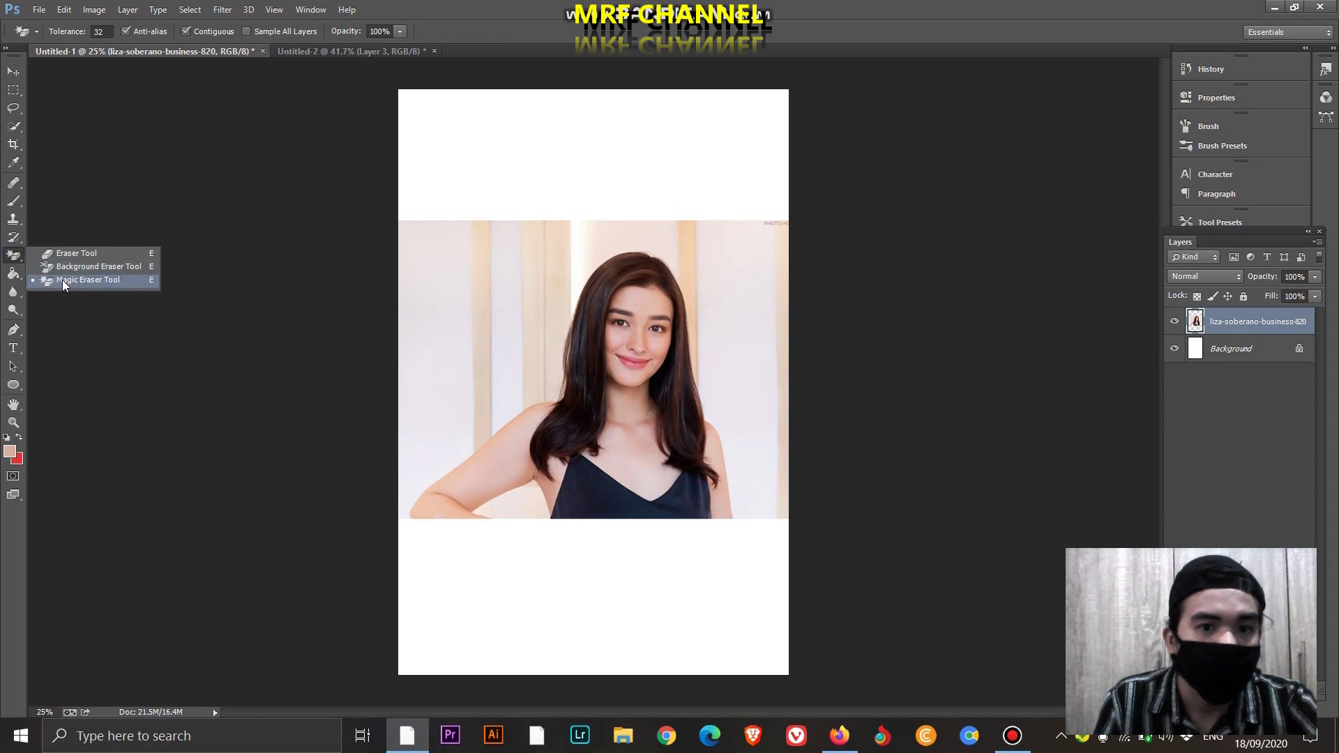
Switch from the Magic Eraser to the standard Eraser Tool in the eraser group
left_click(63, 282)
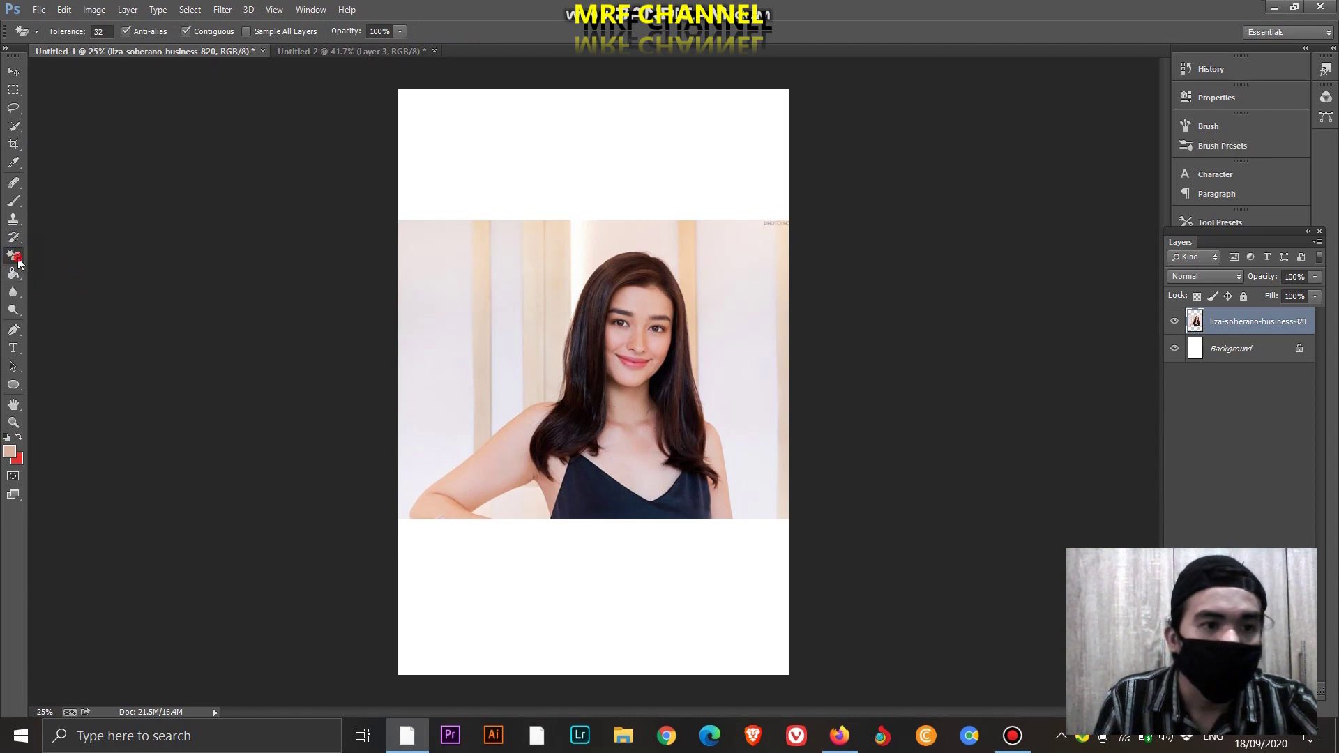
left_click_drag(18, 261, 71, 282)
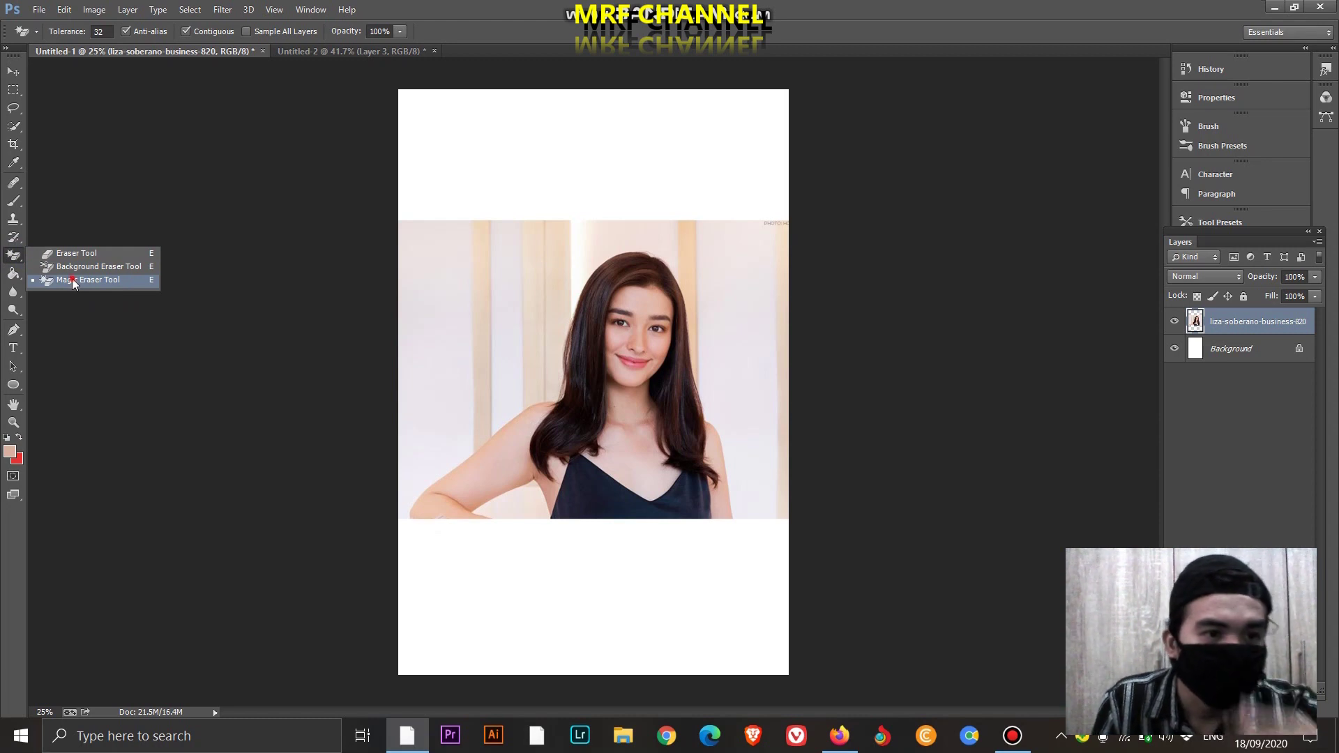
left_click(72, 282)
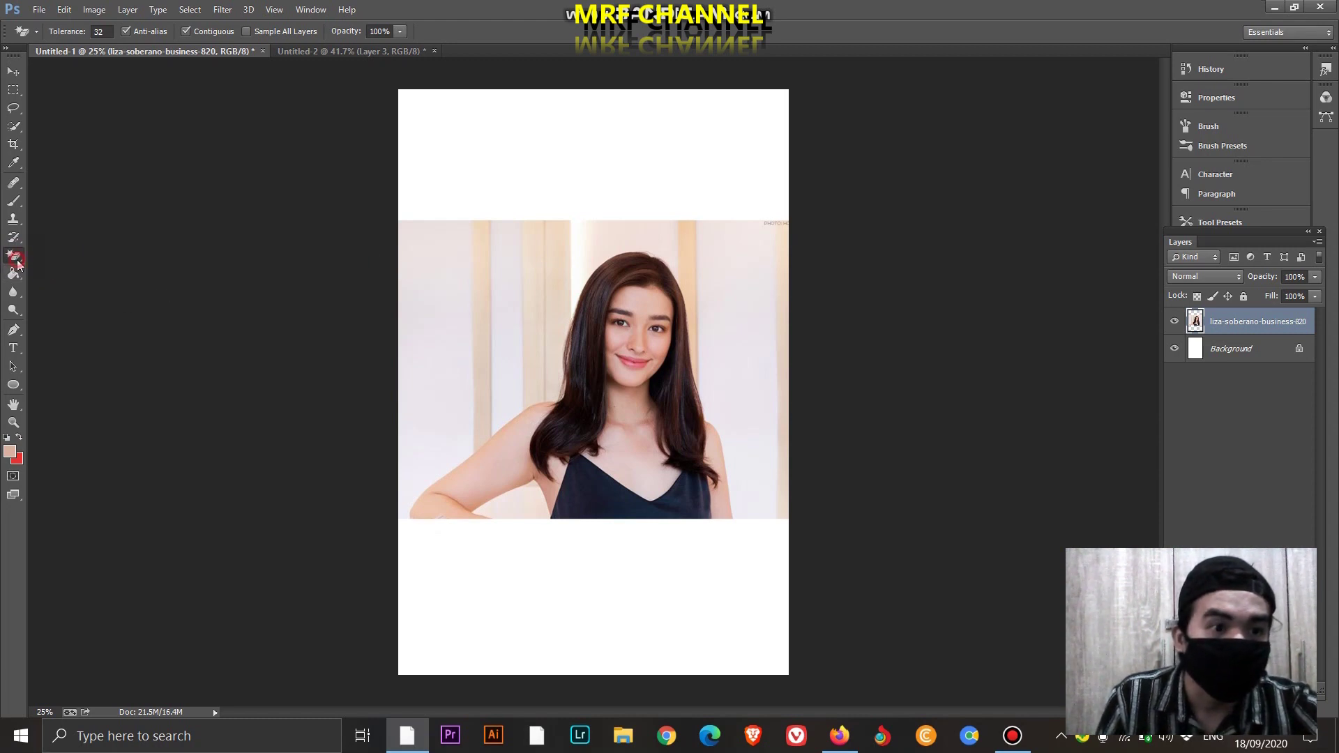
left_click_drag(18, 262, 85, 260)
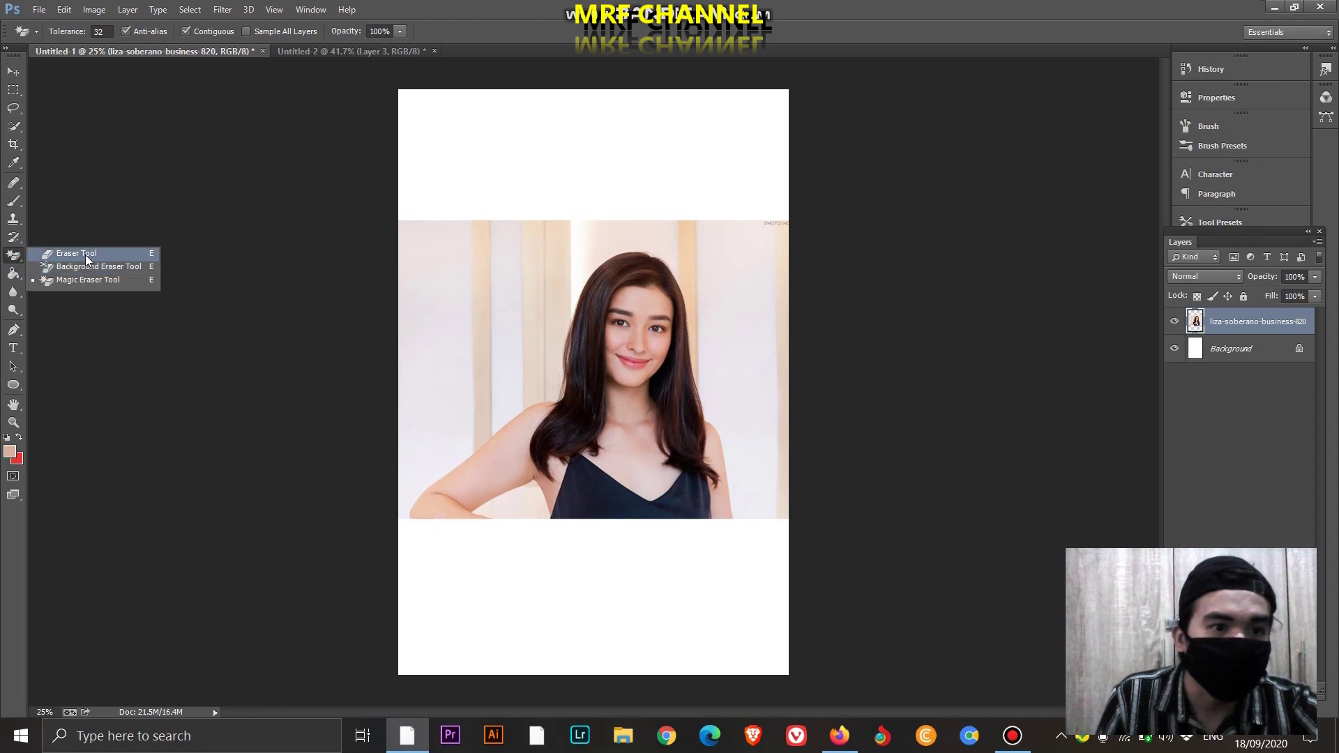
left_click(85, 255)
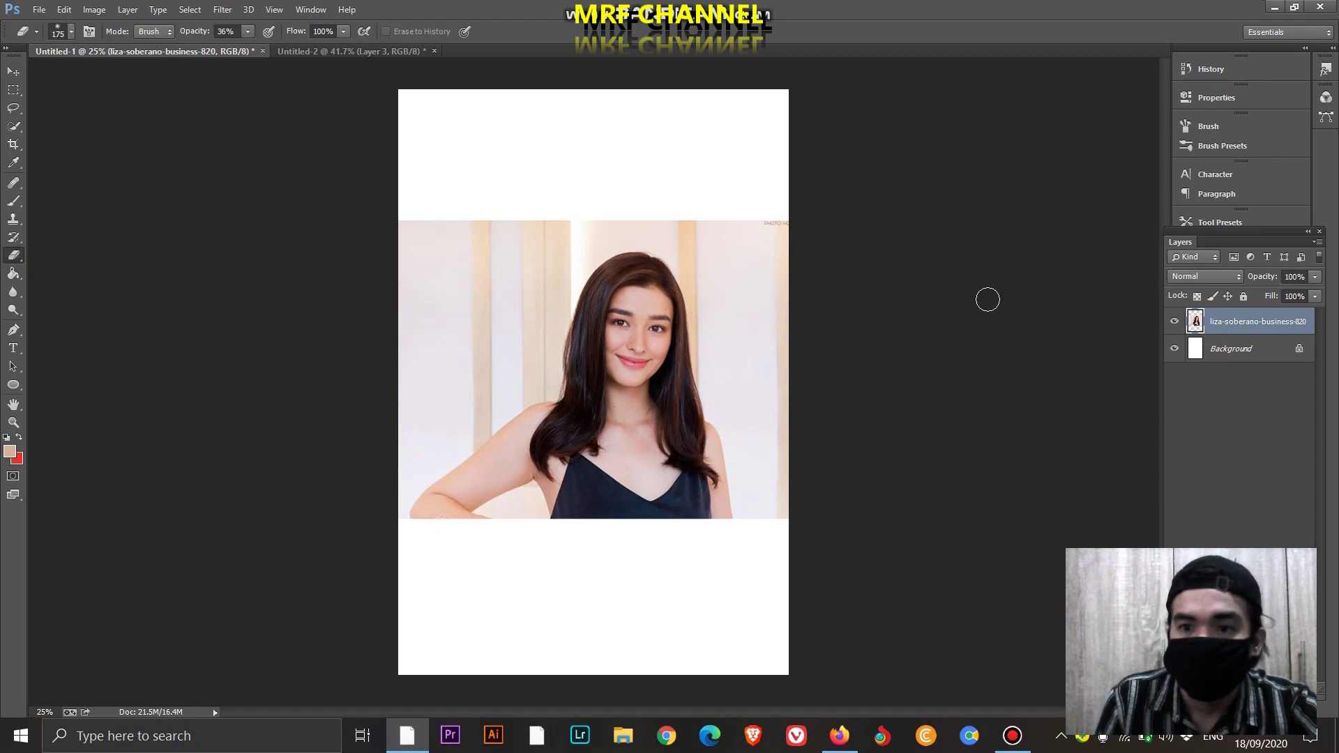
Set eraser opacity to 100% and erase part of the upper-left backdrop
left_click_drag(457, 242, 476, 268)
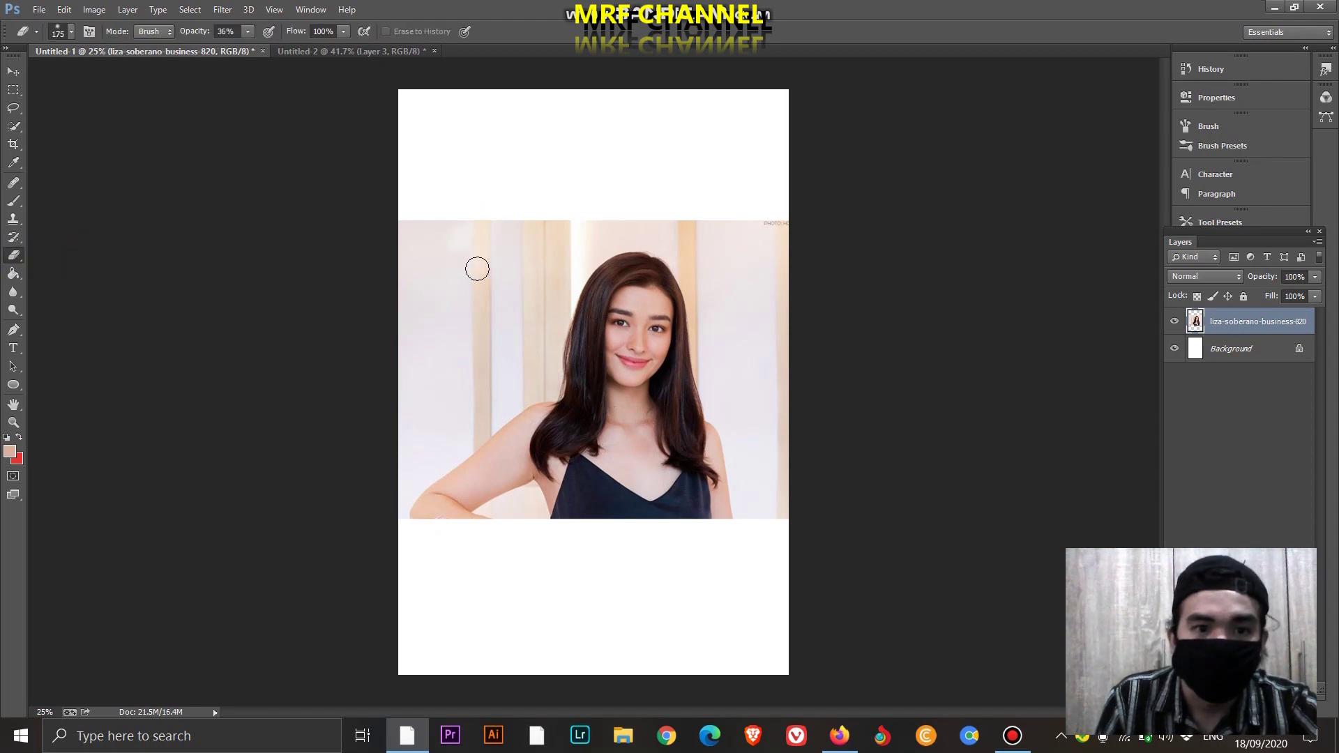
left_click(248, 32)
left_click_drag(304, 54, 307, 49)
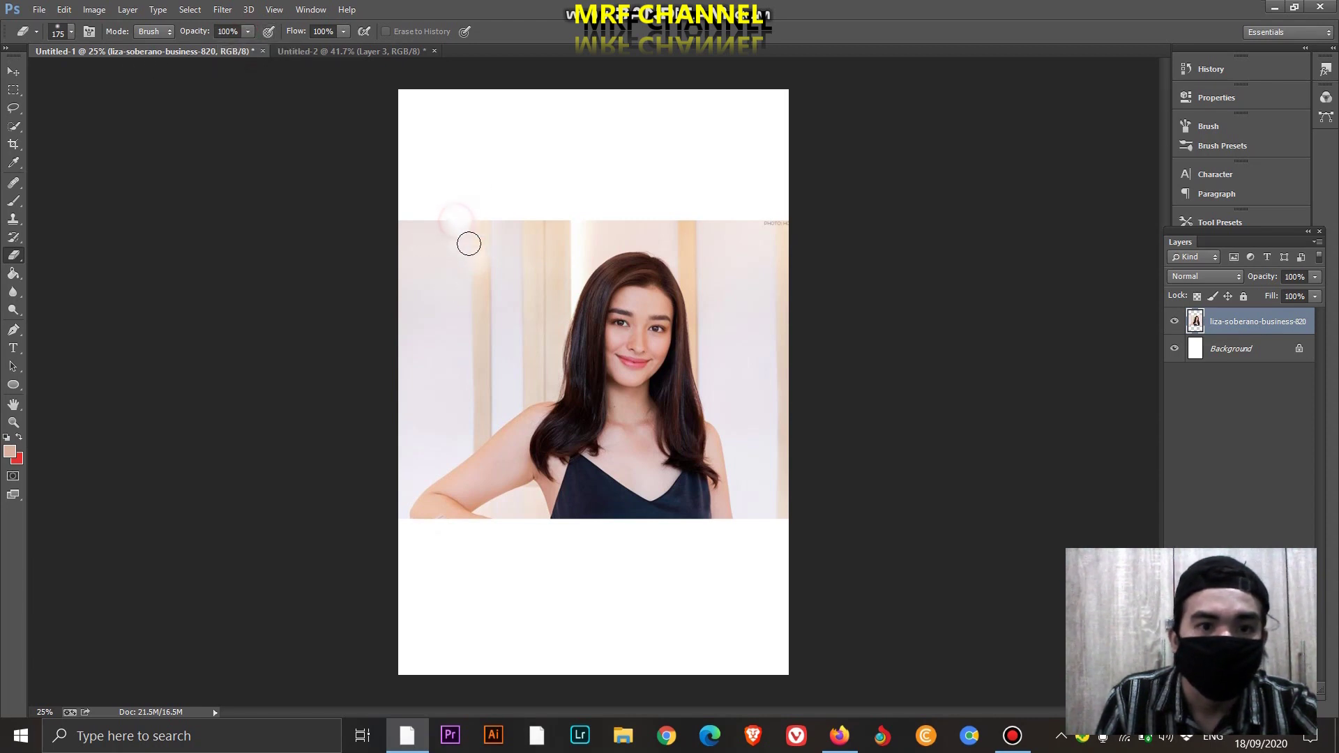
left_click_drag(481, 286, 394, 293)
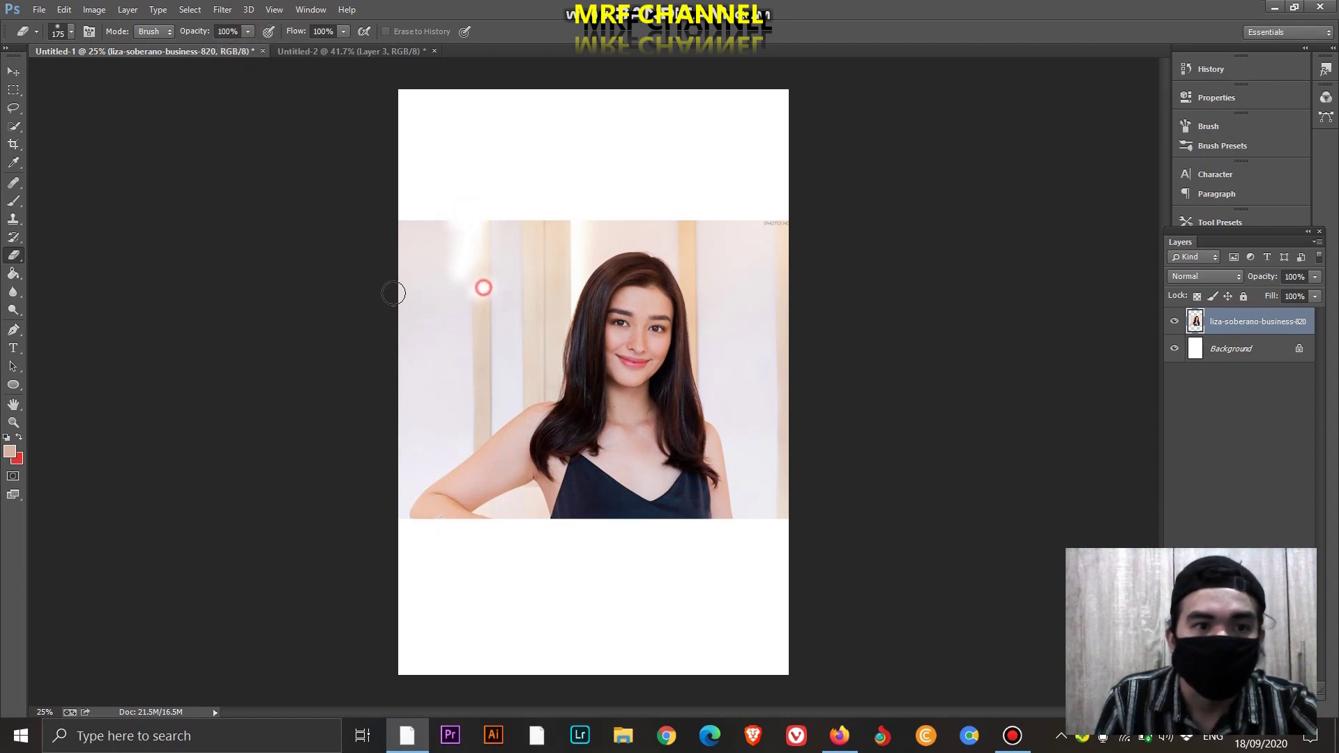
Switch to a hard round brush tip and erase a diagonal swath of upper-left background
left_click(71, 32)
left_click(51, 140)
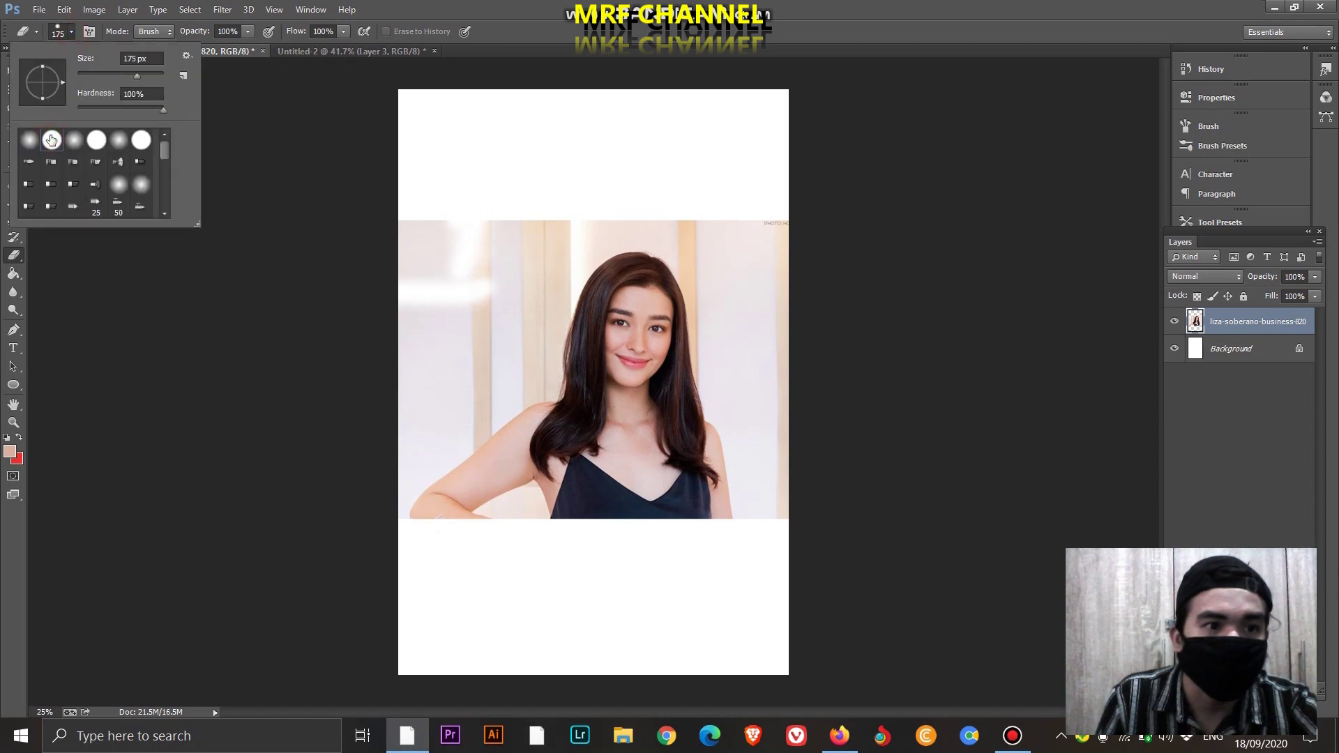
left_click(454, 251)
mouse_move(445, 209)
left_mouse_down()
mouse_move(409, 254)
mouse_move(436, 290)
mouse_move(384, 380)
mouse_move(468, 314)
left_mouse_up()
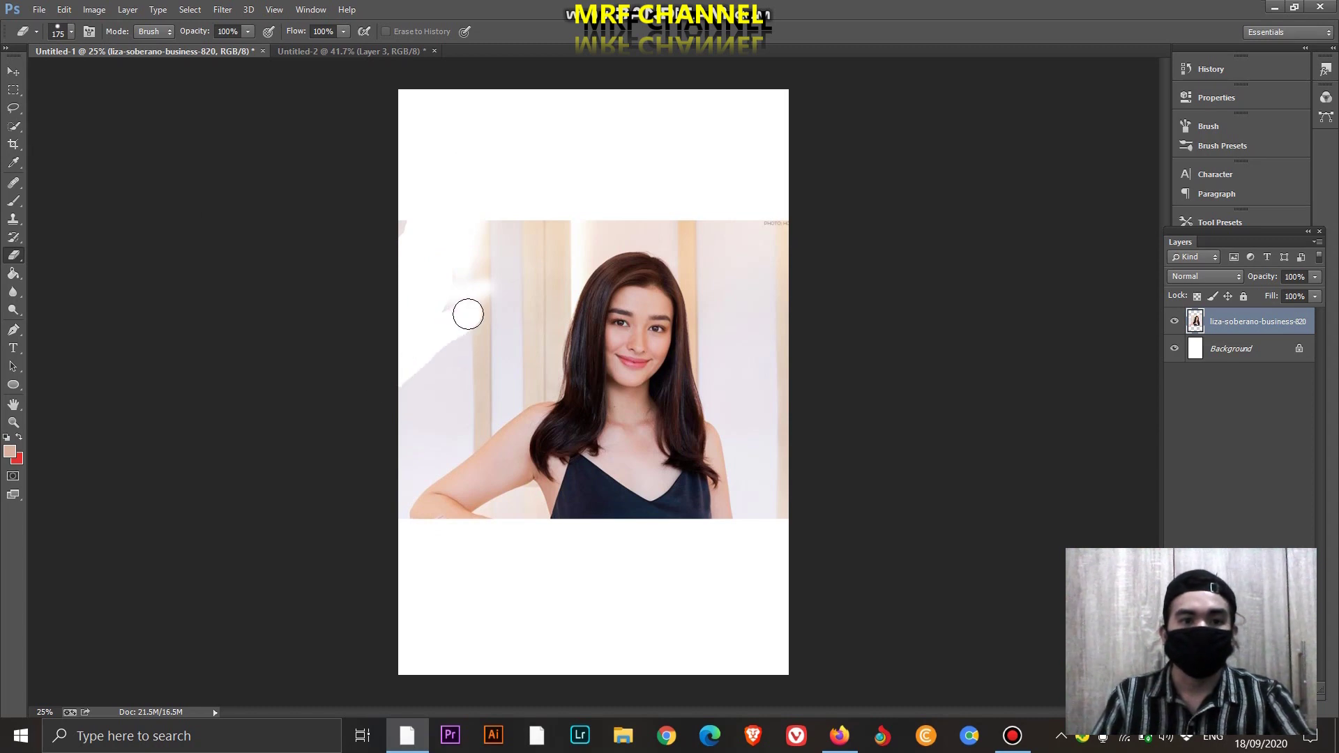
Enlarge the eraser to 600 px and erase the background left of and above the woman
key("bracketright")
key("bracketright")
key("bracketright")
key("bracketright")
key("bracketright")
key("bracketright")
key("bracketright")
left_click(472, 337)
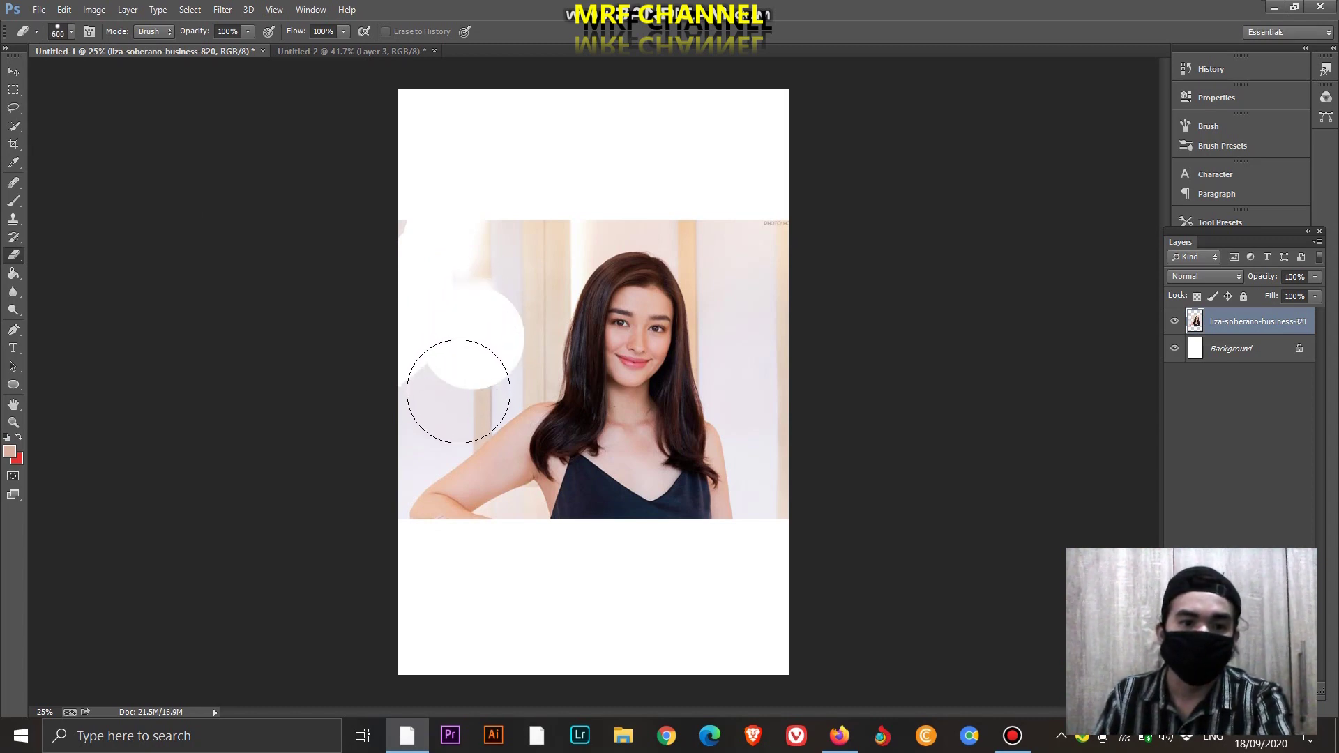
left_click(456, 391)
mouse_move(457, 398)
left_mouse_down()
mouse_move(433, 413)
mouse_move(522, 205)
mouse_move(386, 251)
mouse_move(481, 191)
mouse_move(628, 170)
mouse_move(801, 199)
mouse_move(777, 329)
mouse_move(789, 500)
mouse_move(783, 466)
left_mouse_up()
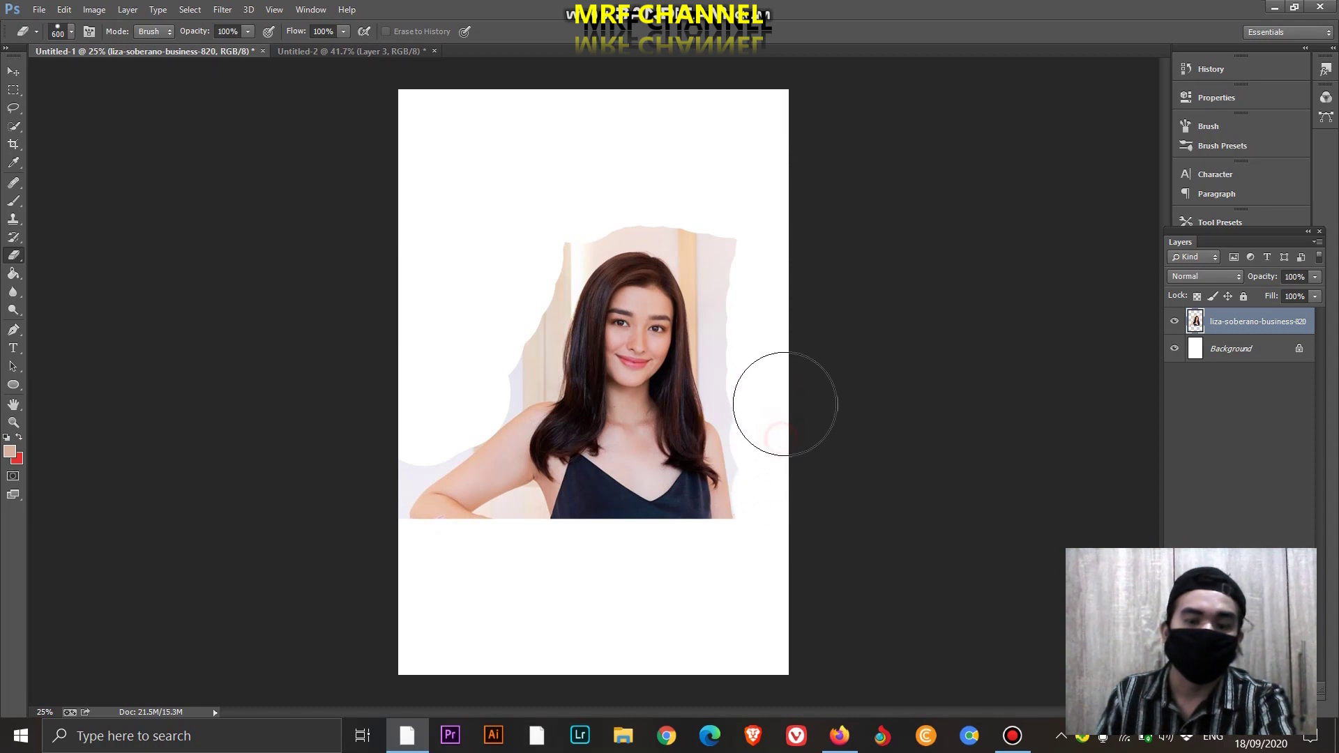
key("ctrl+plus")
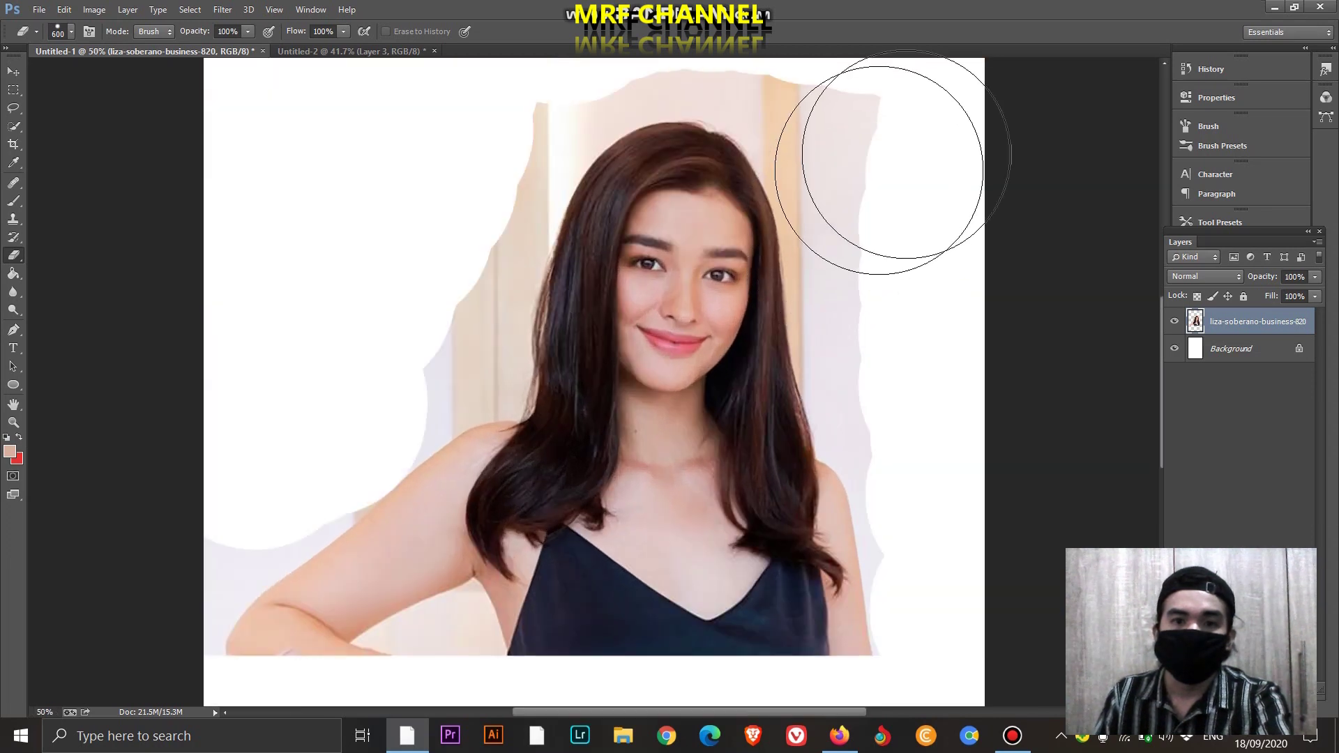
Erase the pinkish and peach residue along the right edge of the woman's hair
left_click_drag(888, 142, 884, 185)
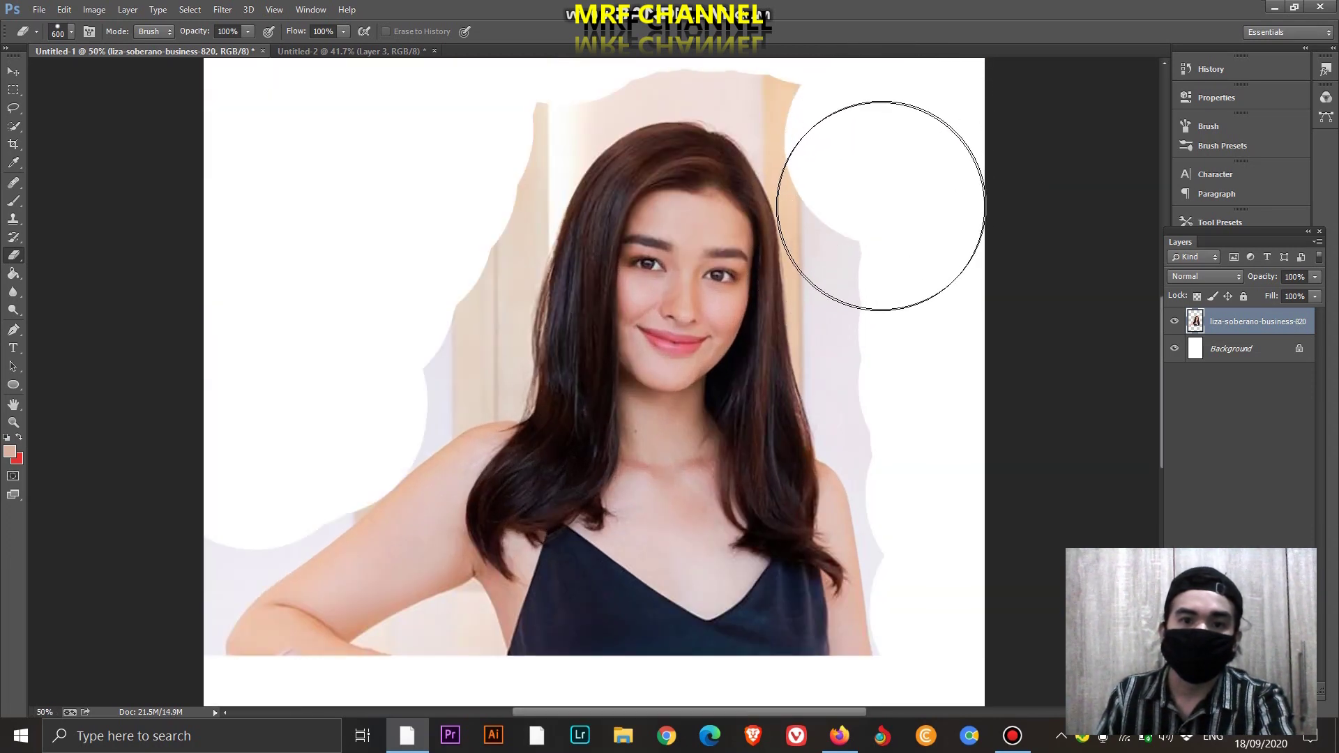
left_click_drag(895, 260, 886, 255)
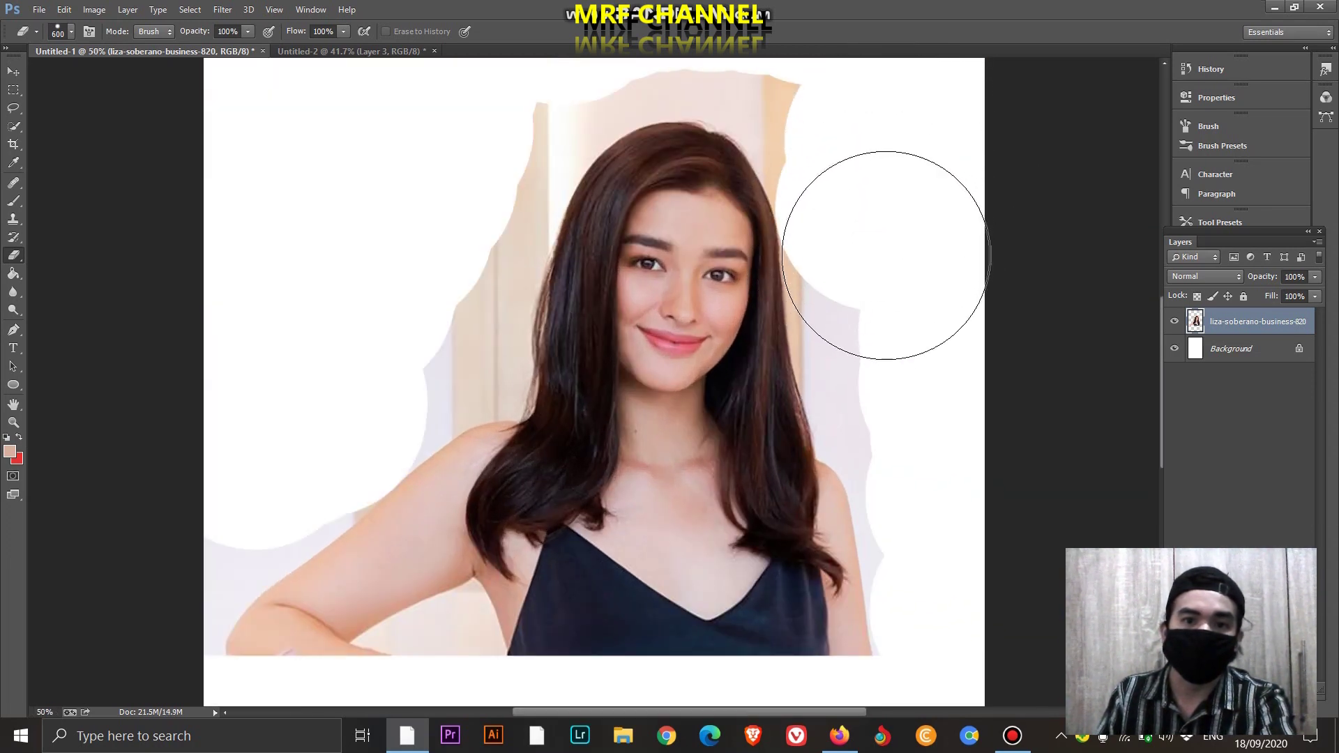
left_click_drag(859, 49, 835, 137)
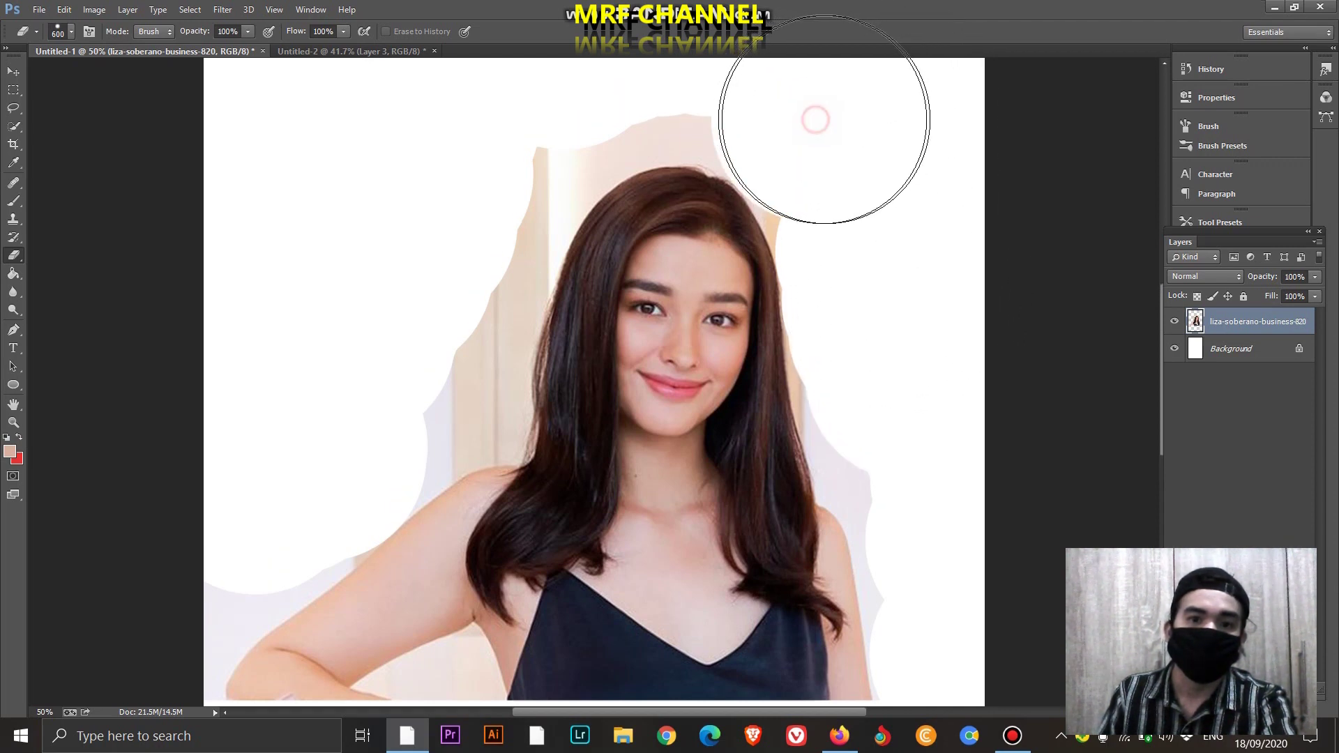
left_click(837, 140)
left_click_drag(837, 144, 861, 191)
Erase the remaining strips down her right side and the background above her head
left_click(862, 200)
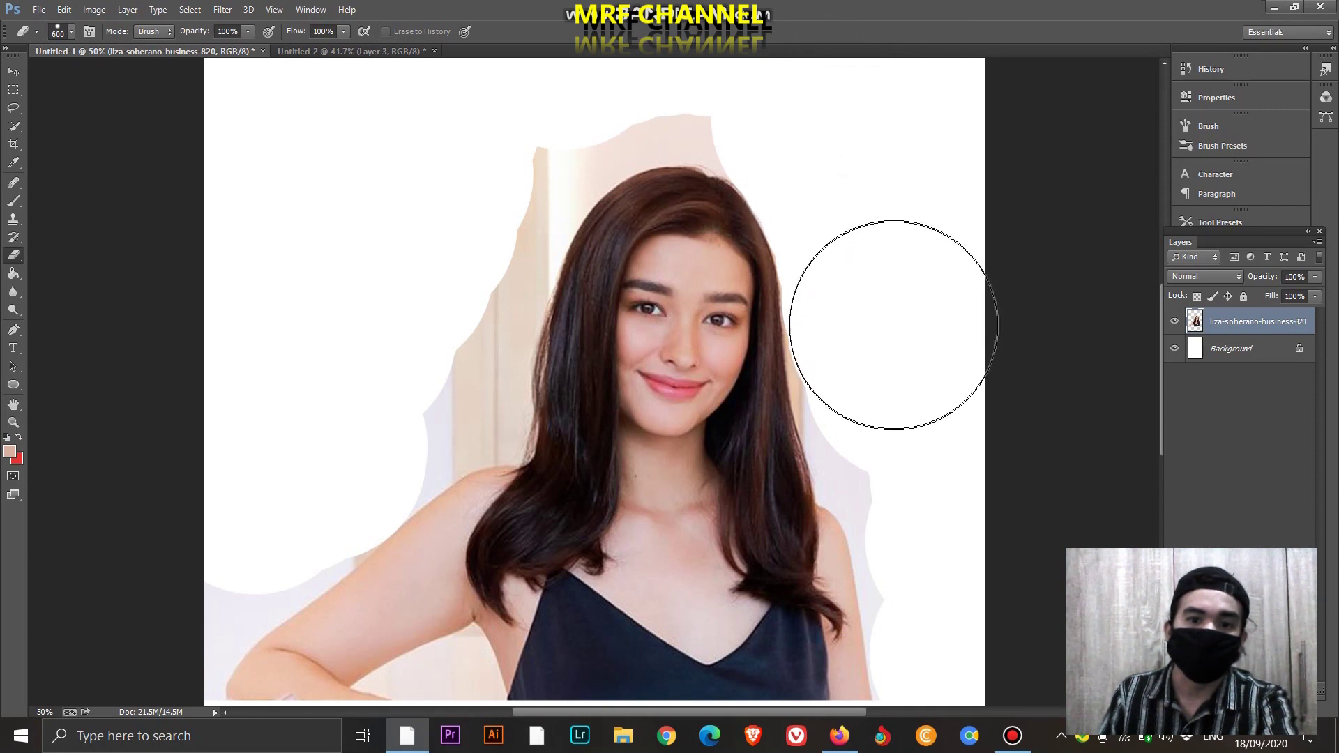
left_click(889, 332)
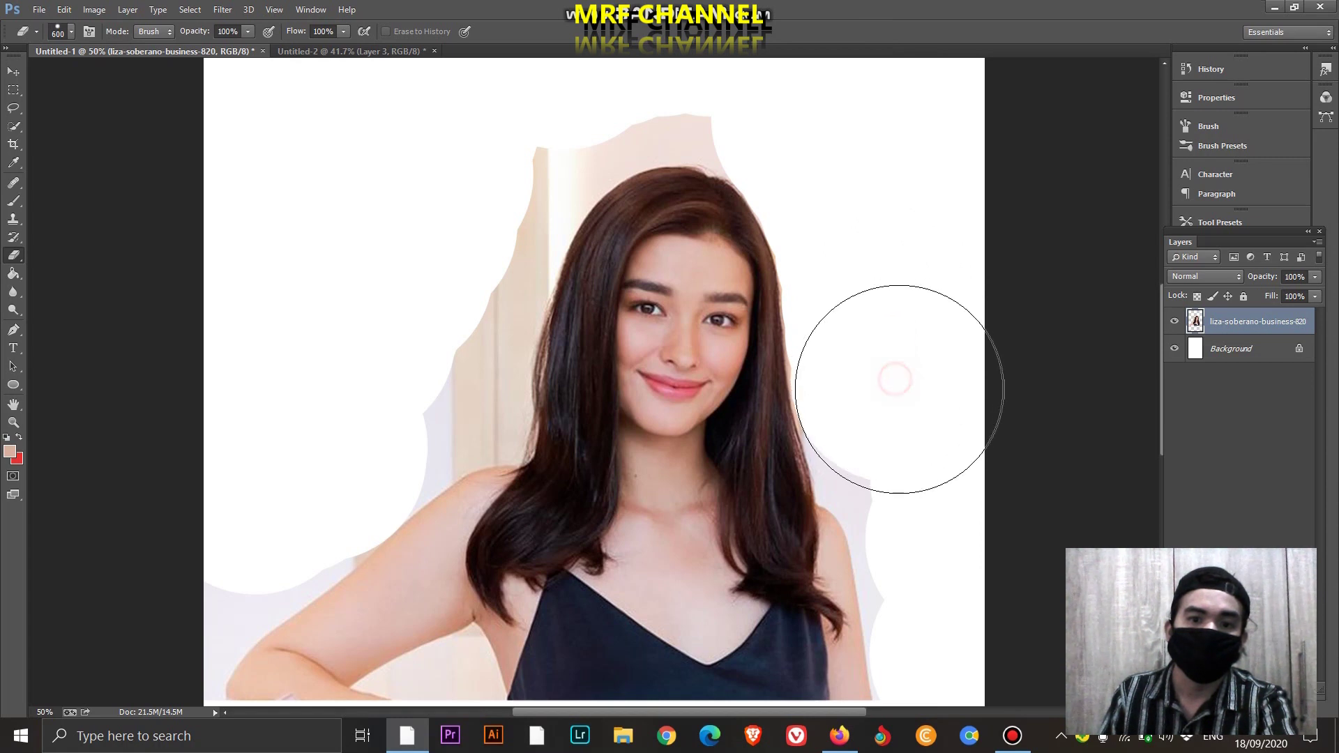
left_click(905, 409)
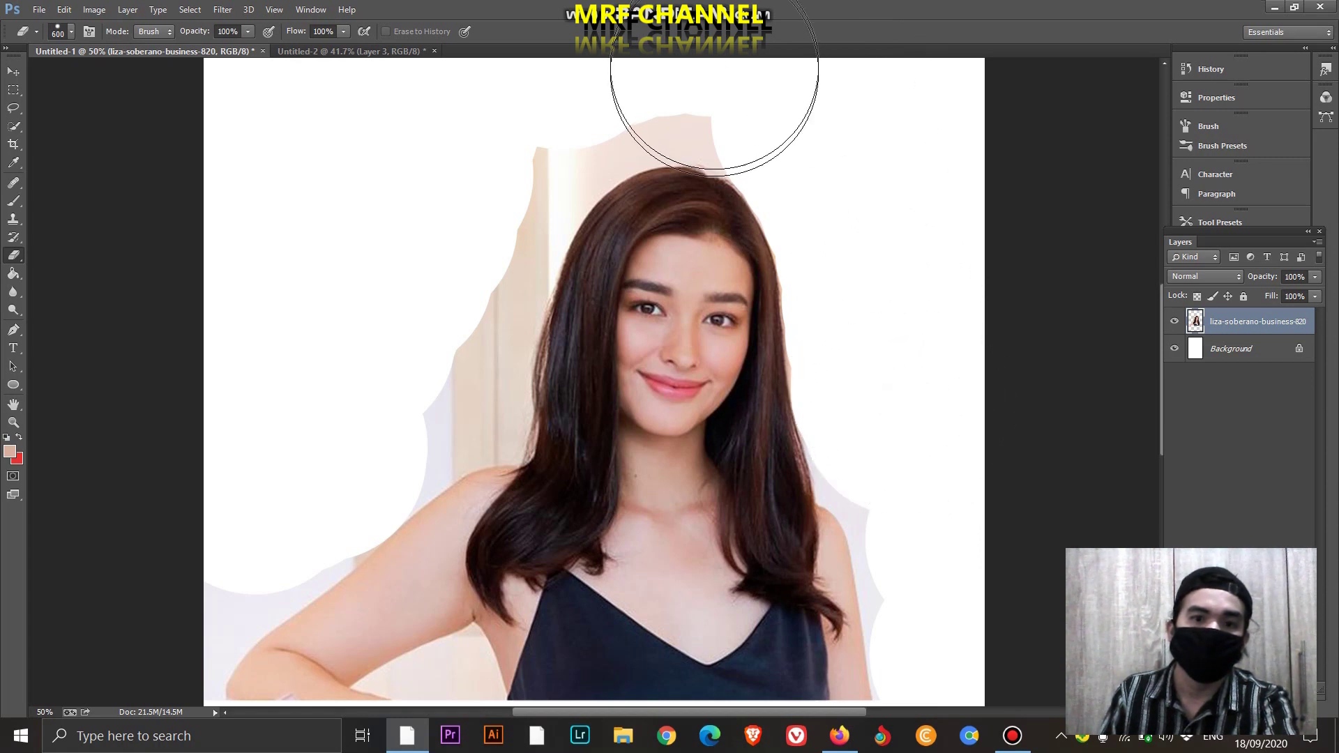
left_click(712, 70)
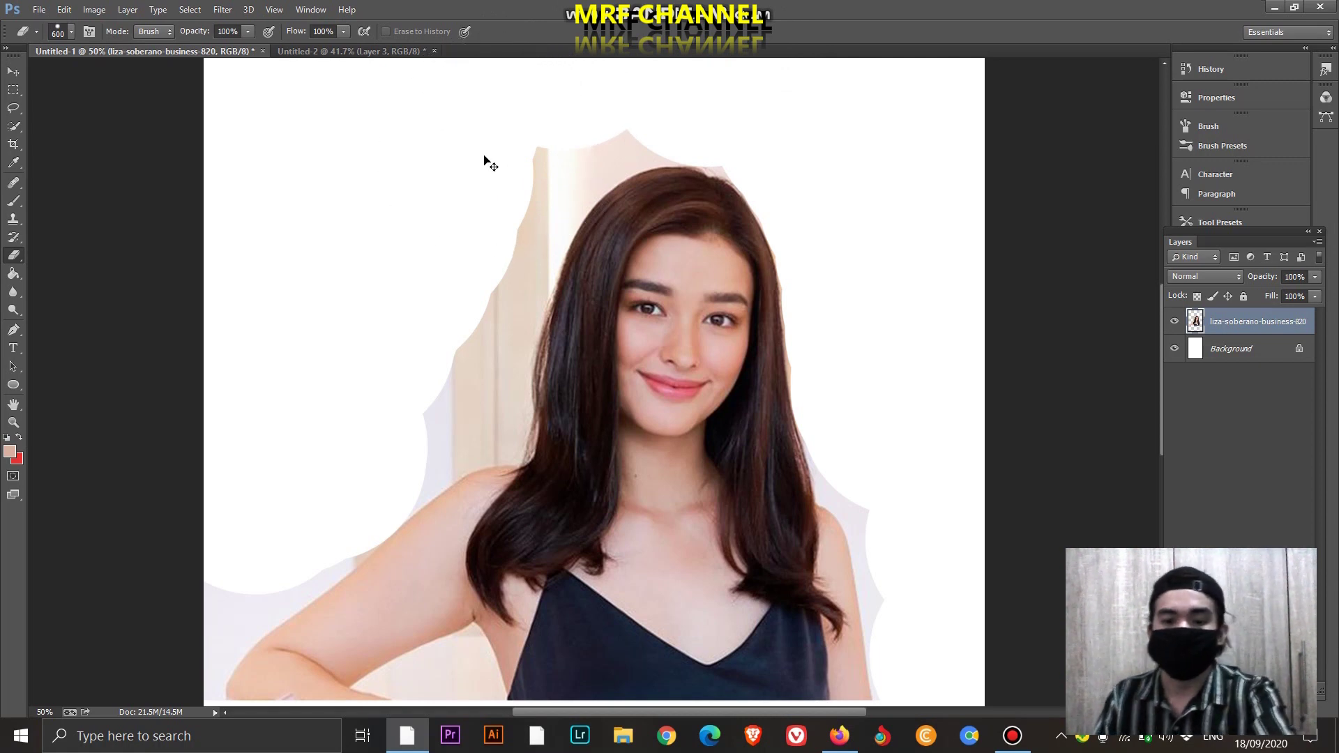
key("ctrl+minus")
left_click(523, 230)
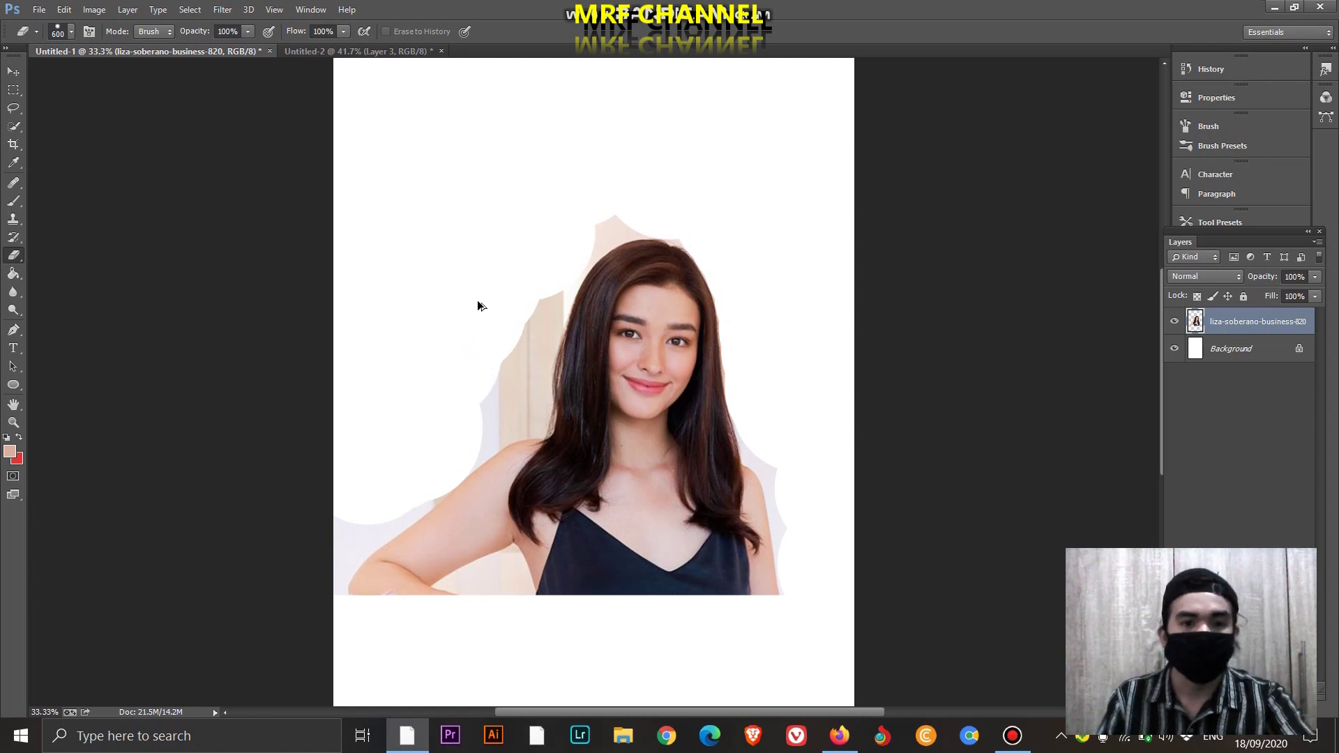
Undo several eraser strokes to restore background, then hide the partly erased portrait layer
key("ctrl+z")
key("ctrl+alt+z")
key("ctrl+alt+z")
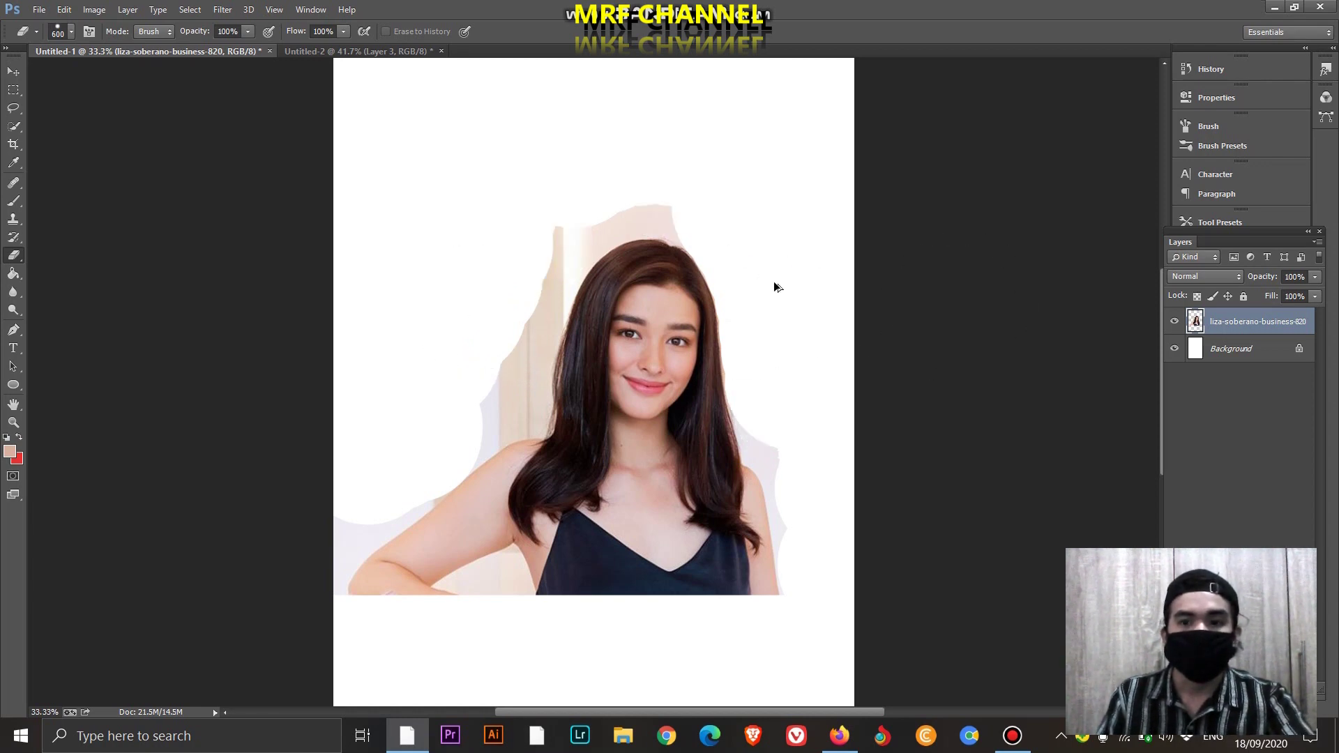
left_click(517, 249)
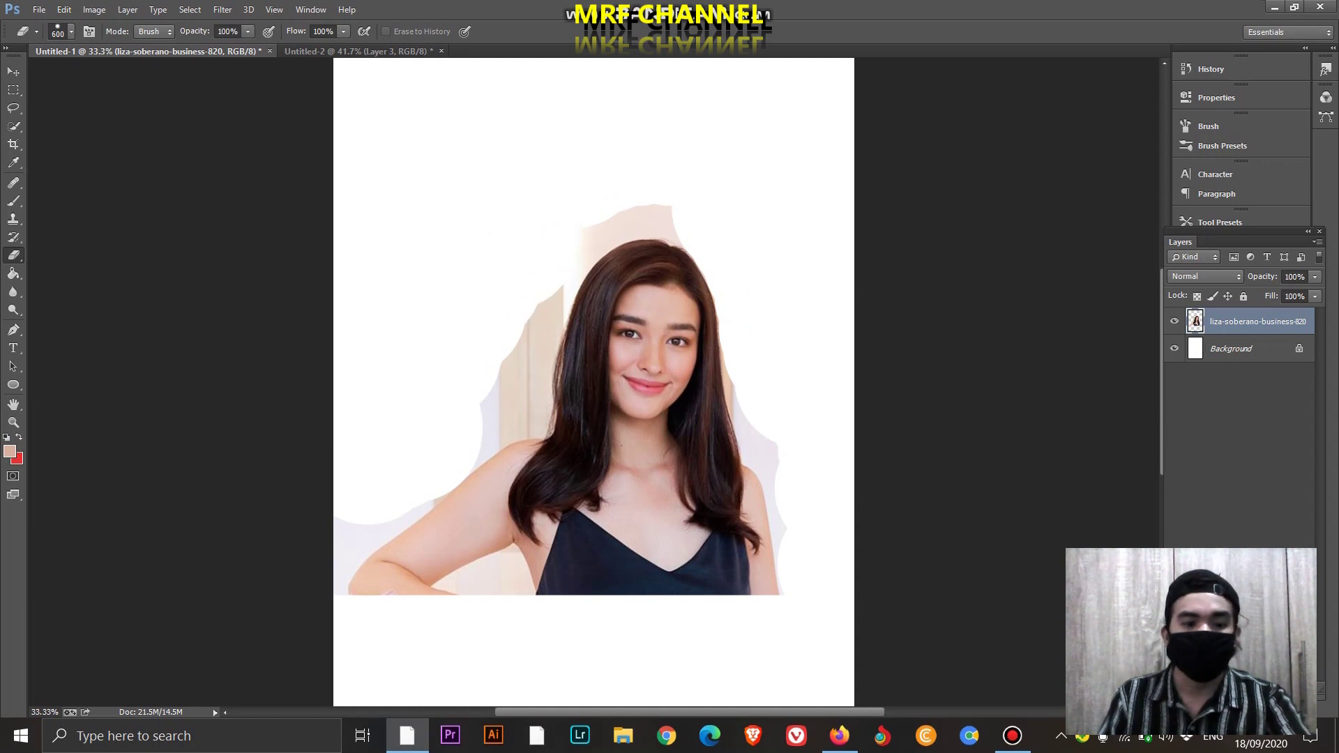
key("ctrl+alt+z")
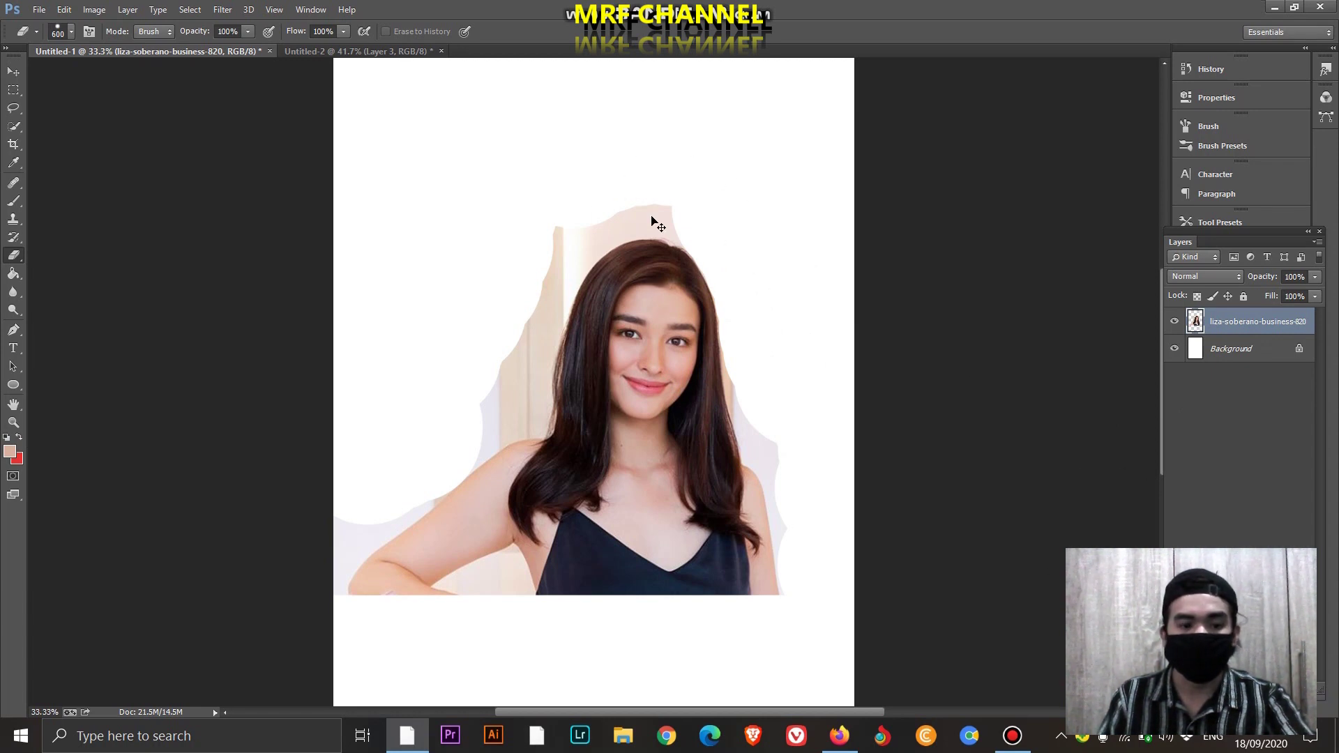
key("ctrl+alt+z")
key("ctrl+alt+z")
key("ctrl+alt+z")
key("ctrl+alt+z")
key("ctrl+alt+z")
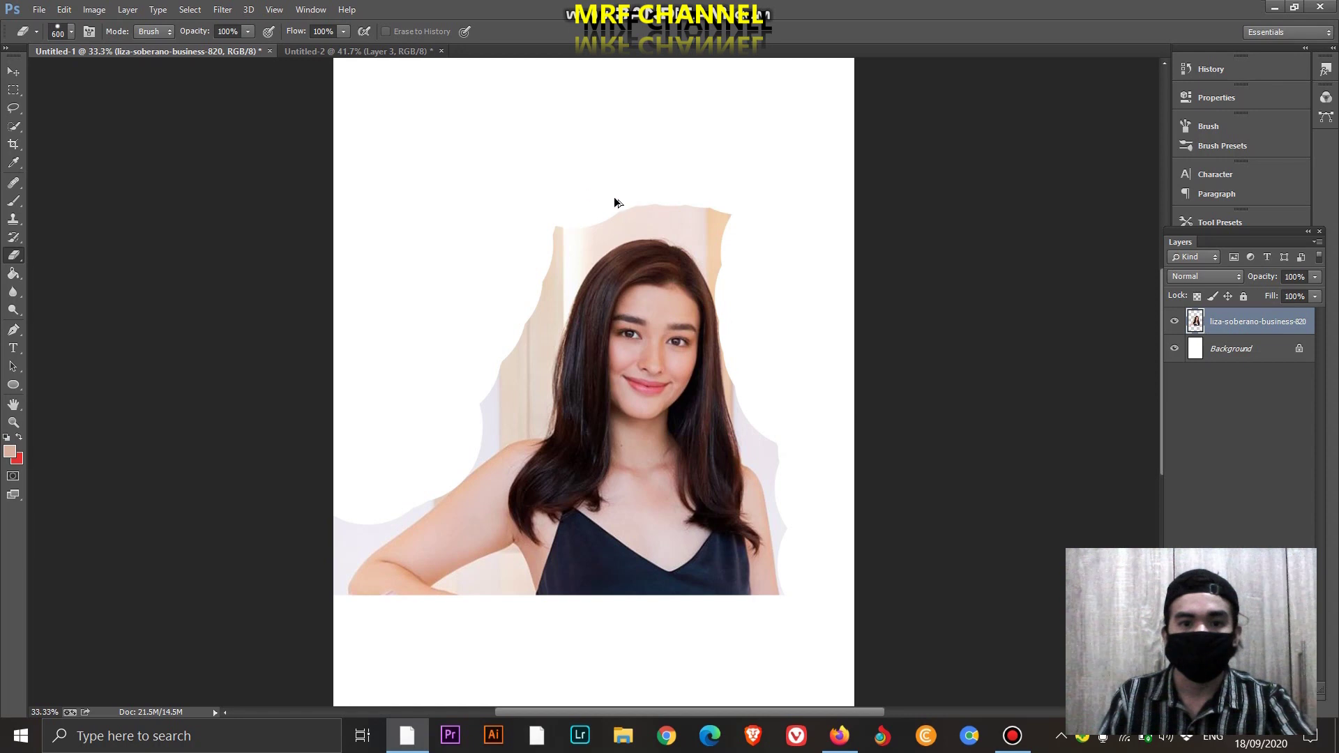
key("ctrl+alt+z")
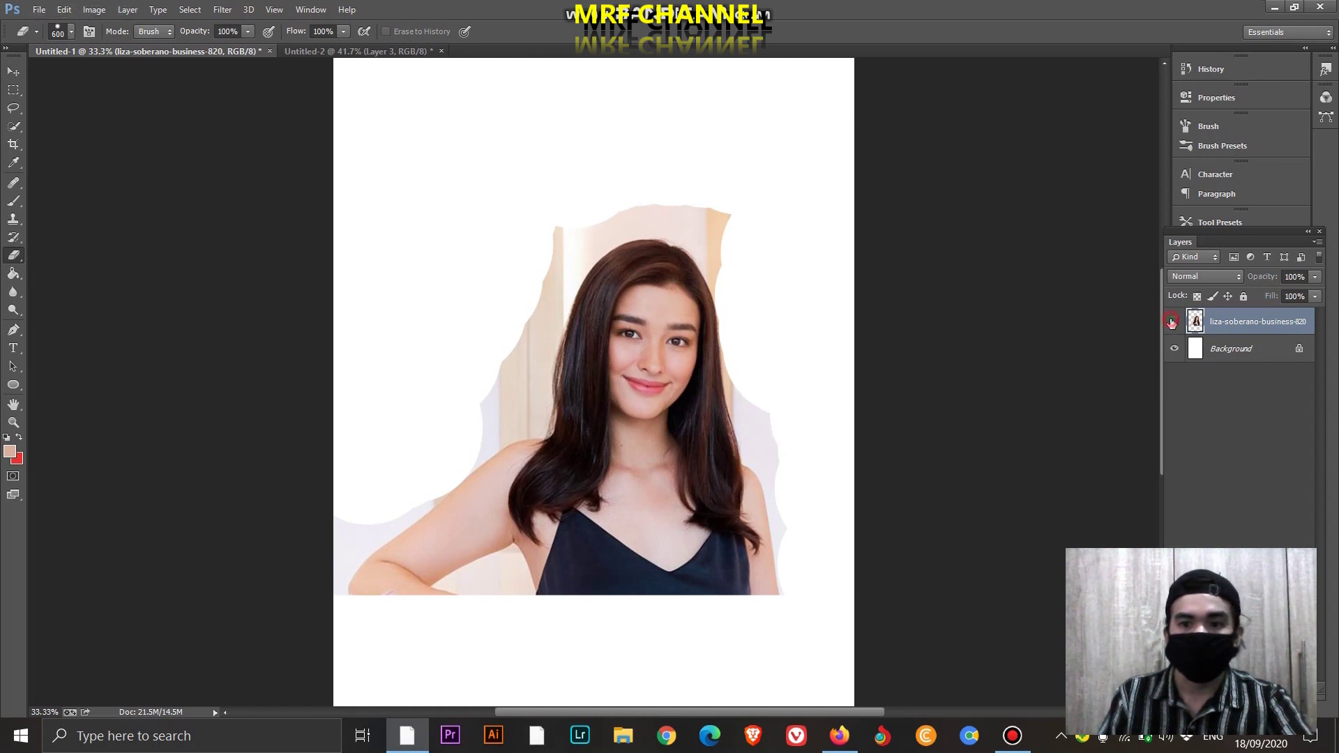
left_click(1174, 321)
left_click(30, 9)
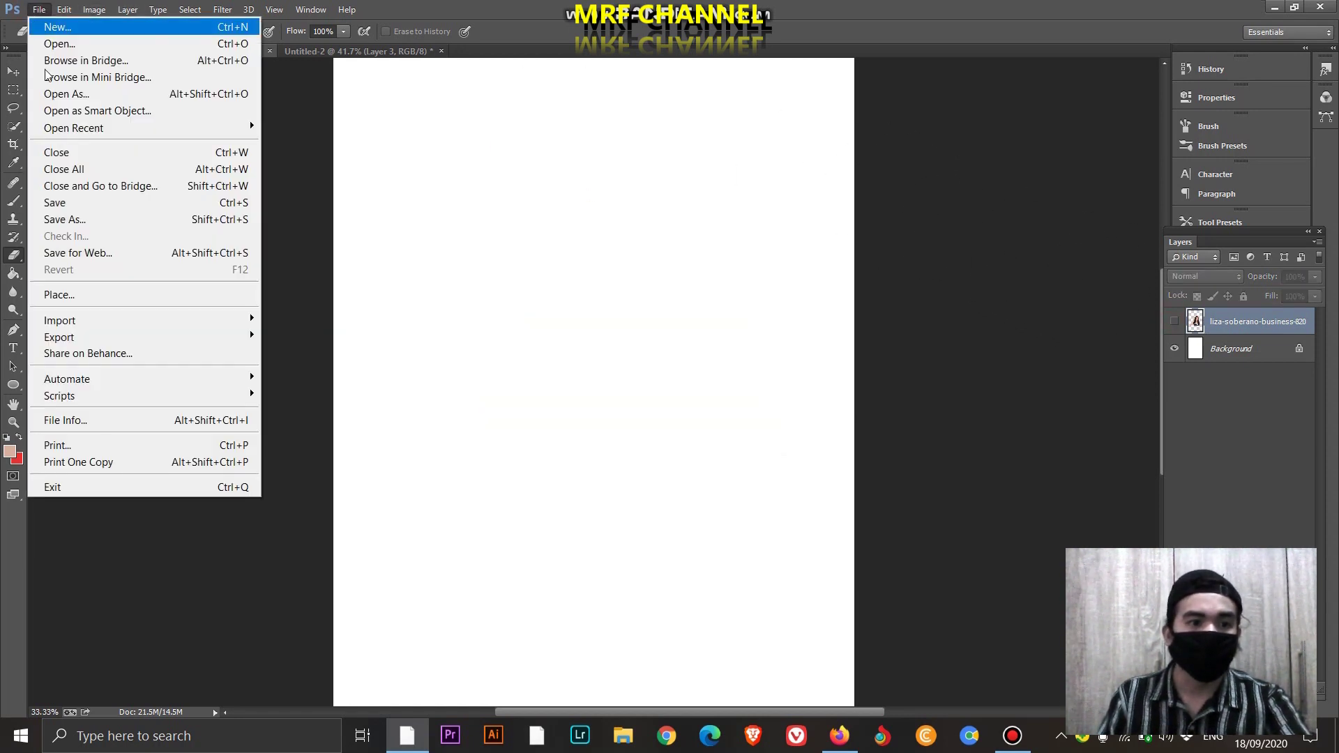
Place the portrait JPG from Downloads into the document again
left_click(89, 293)
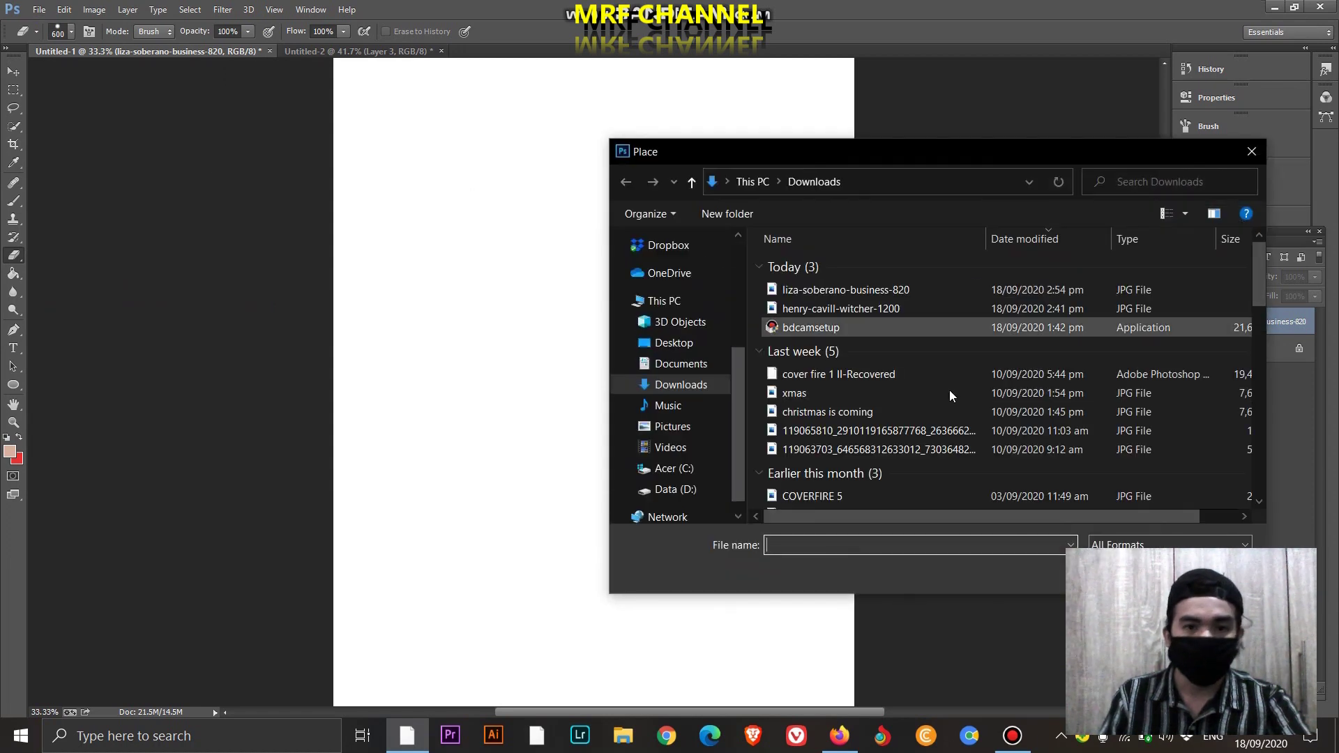
left_click(887, 290)
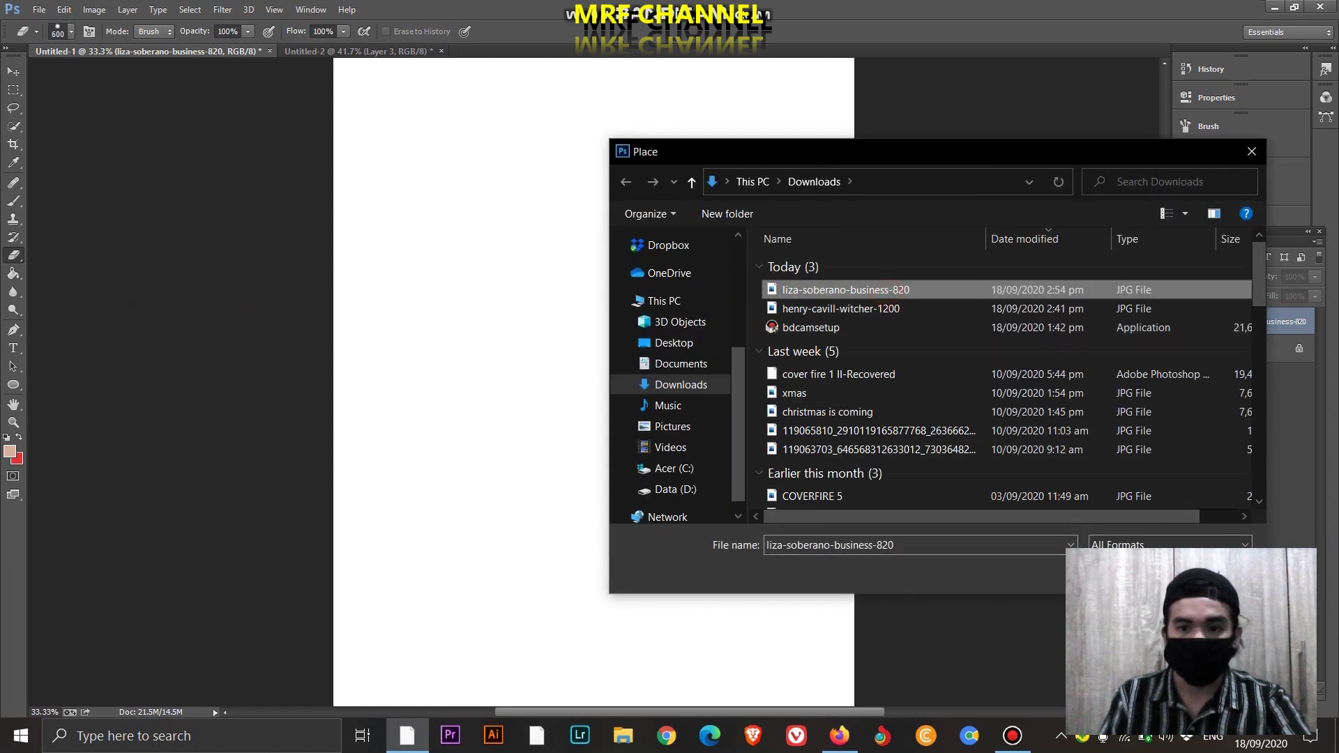
key("Return")
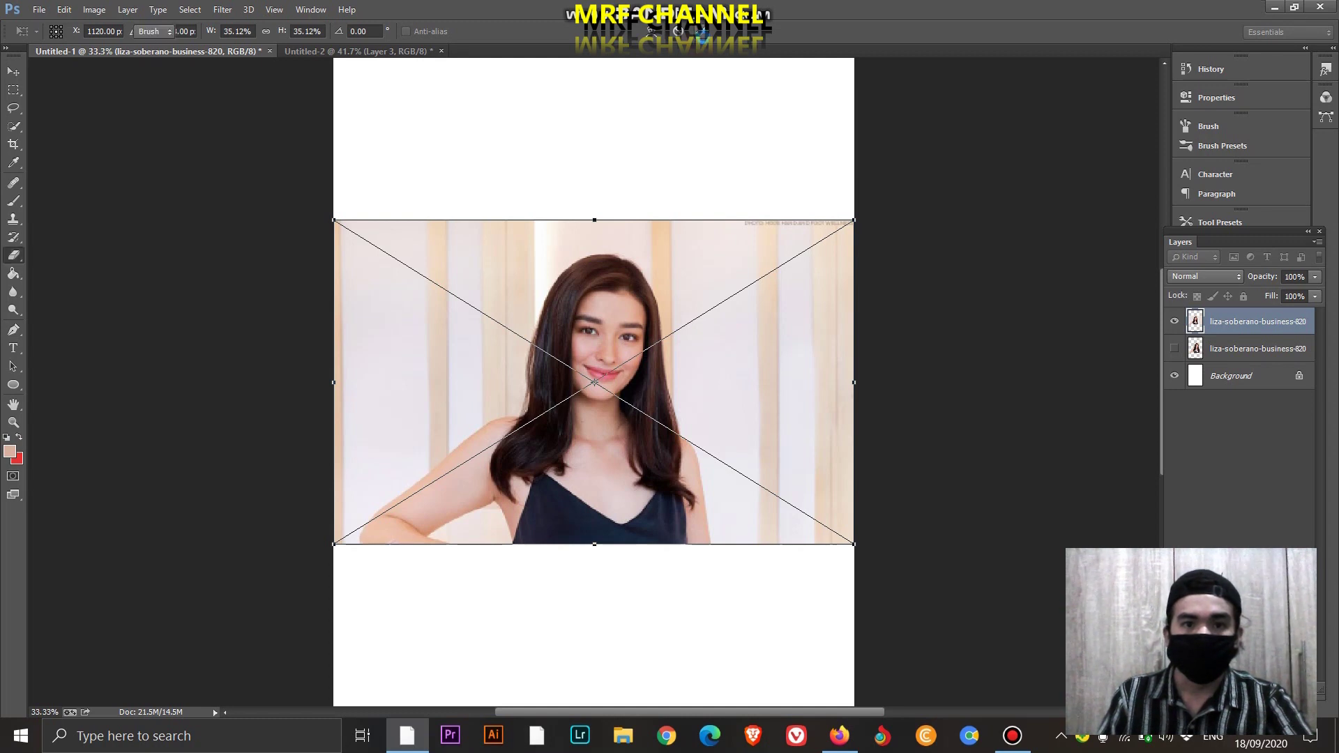
Commit the placed portrait, scale it to about 45% and shift it right across the page
left_click(701, 31)
key("ctrl+t")
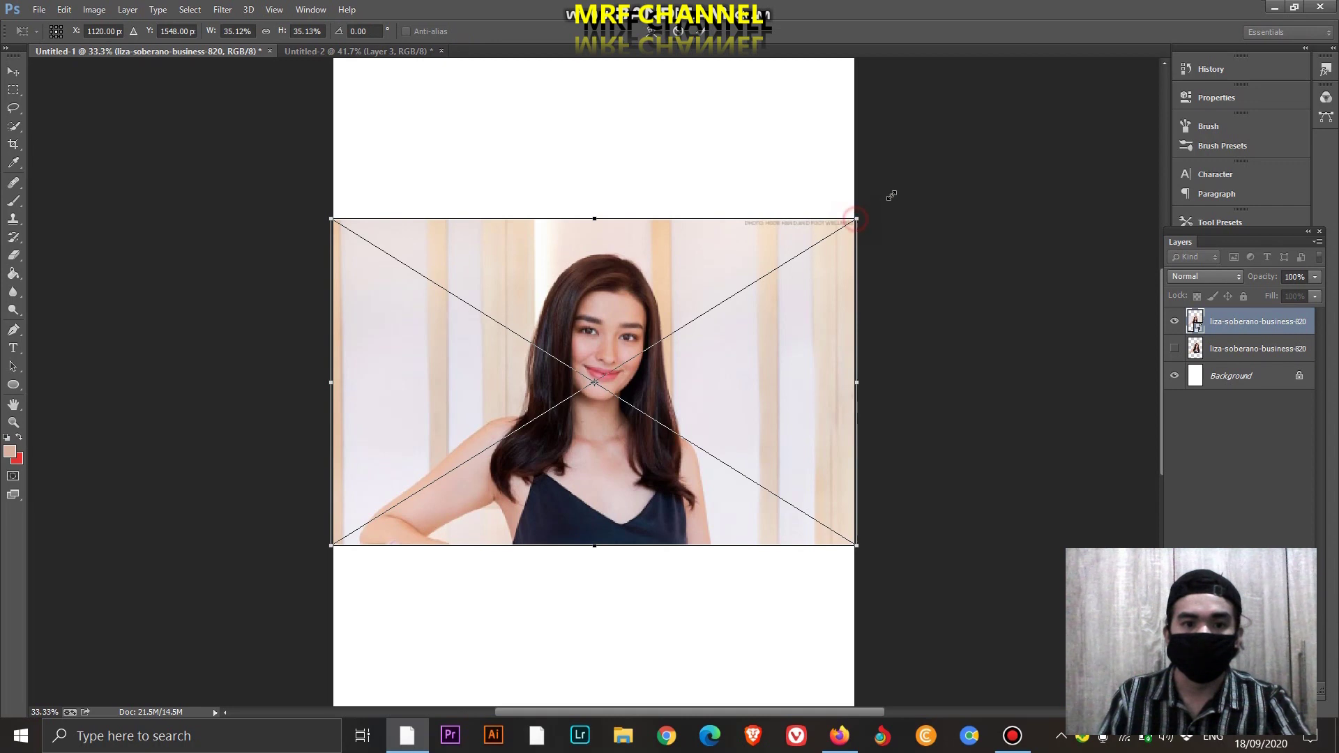
left_click_drag(854, 219, 926, 174)
left_click_drag(608, 281, 641, 278)
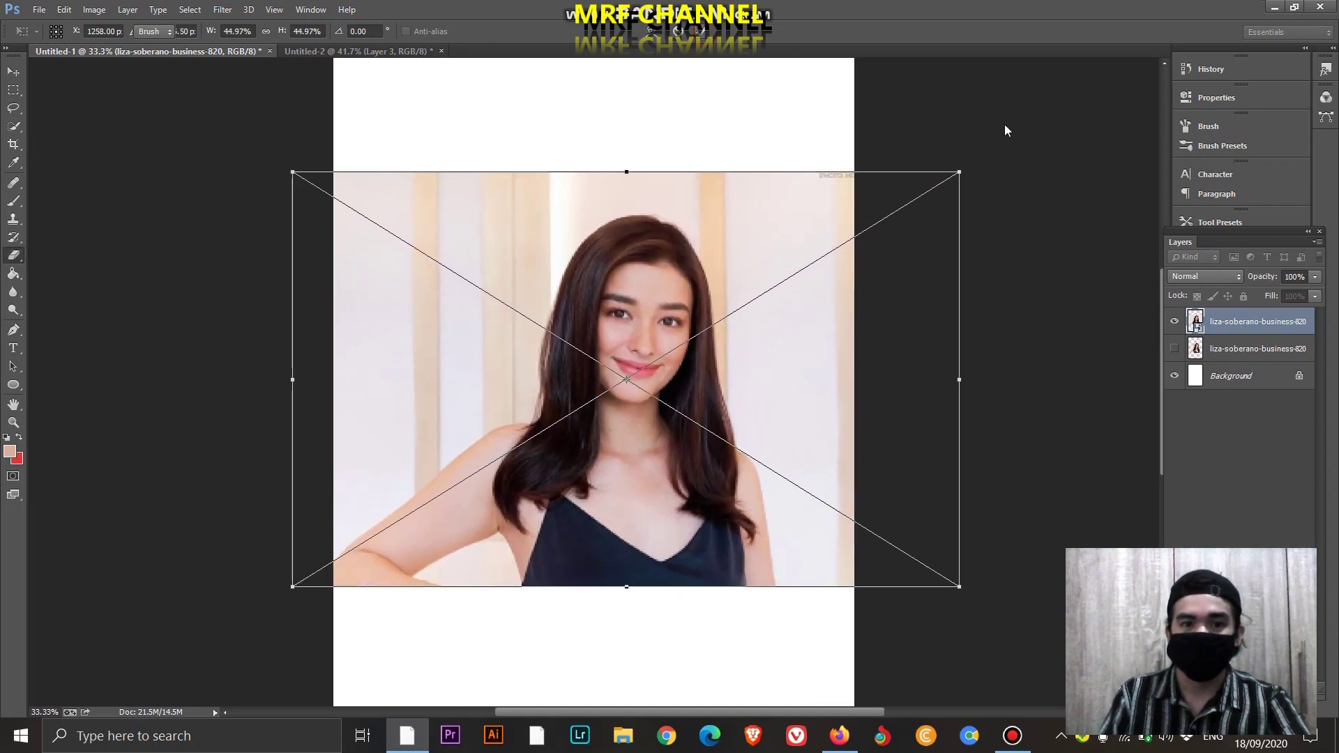
key("Return")
key("e")
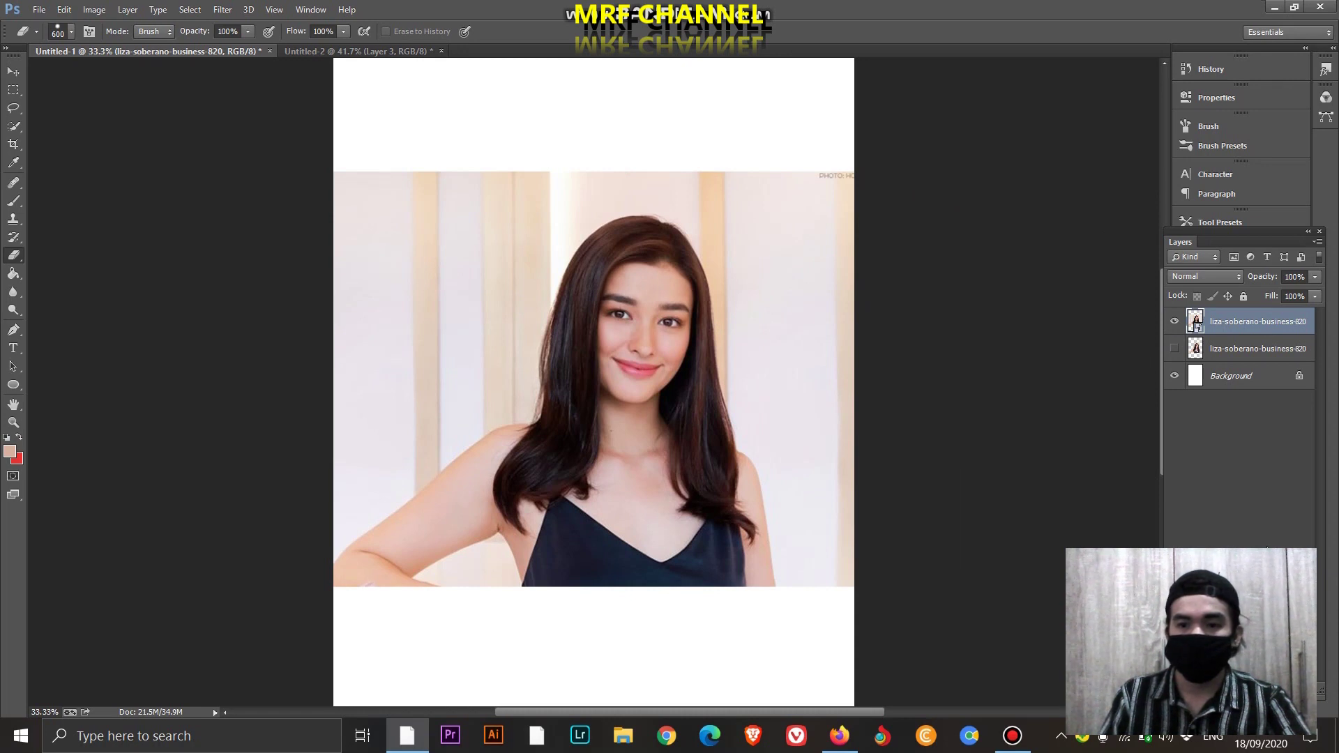
Move the fresh photo layer below the erased one and duplicate the current layer
left_click_drag(1236, 322, 1226, 356)
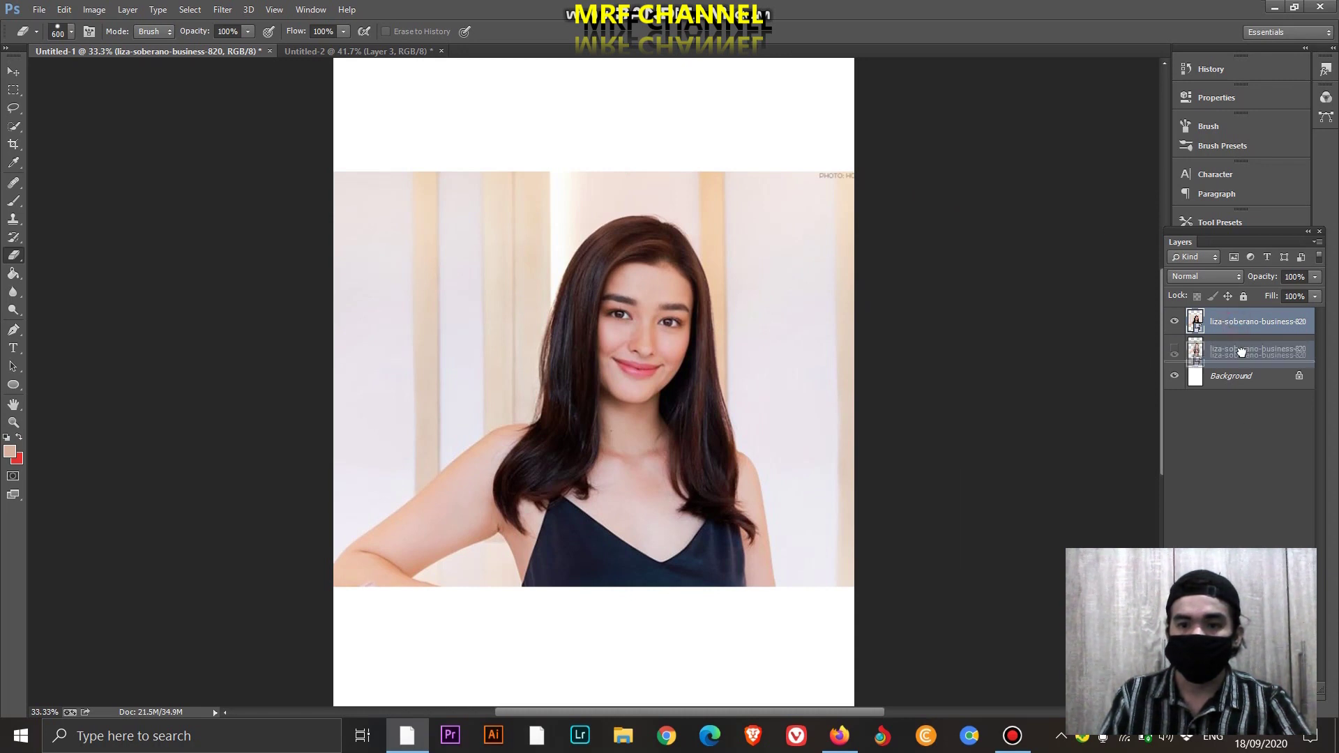
left_click(1174, 322)
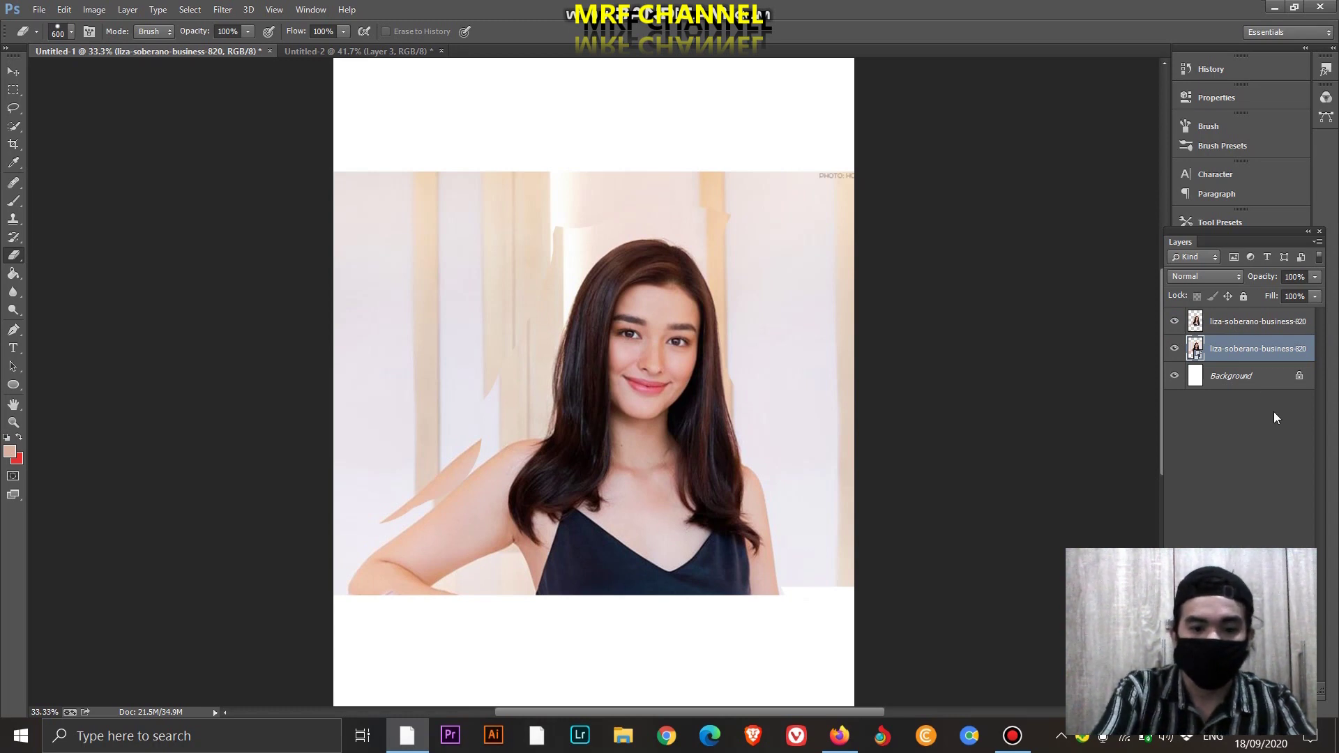
key("ctrl+j")
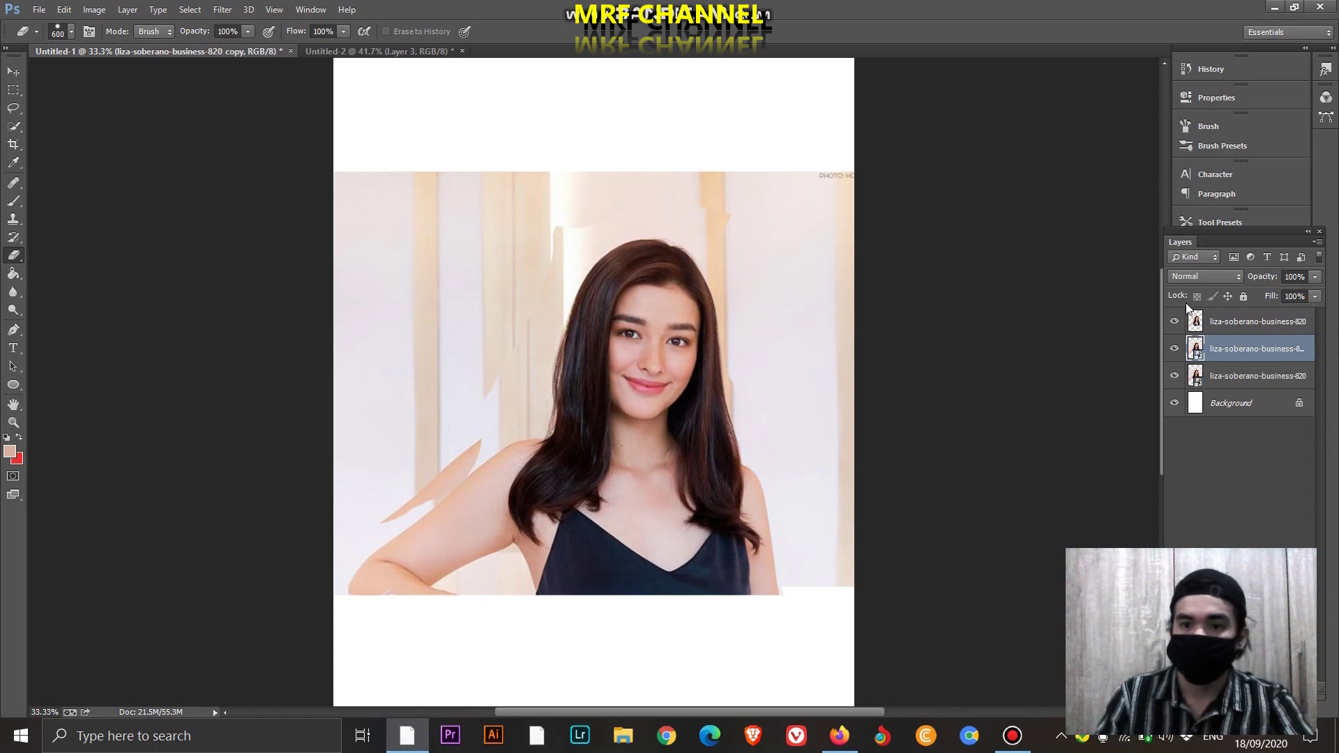
Delete the partly erased top portrait layer, confirming with Yes
left_click(1175, 320)
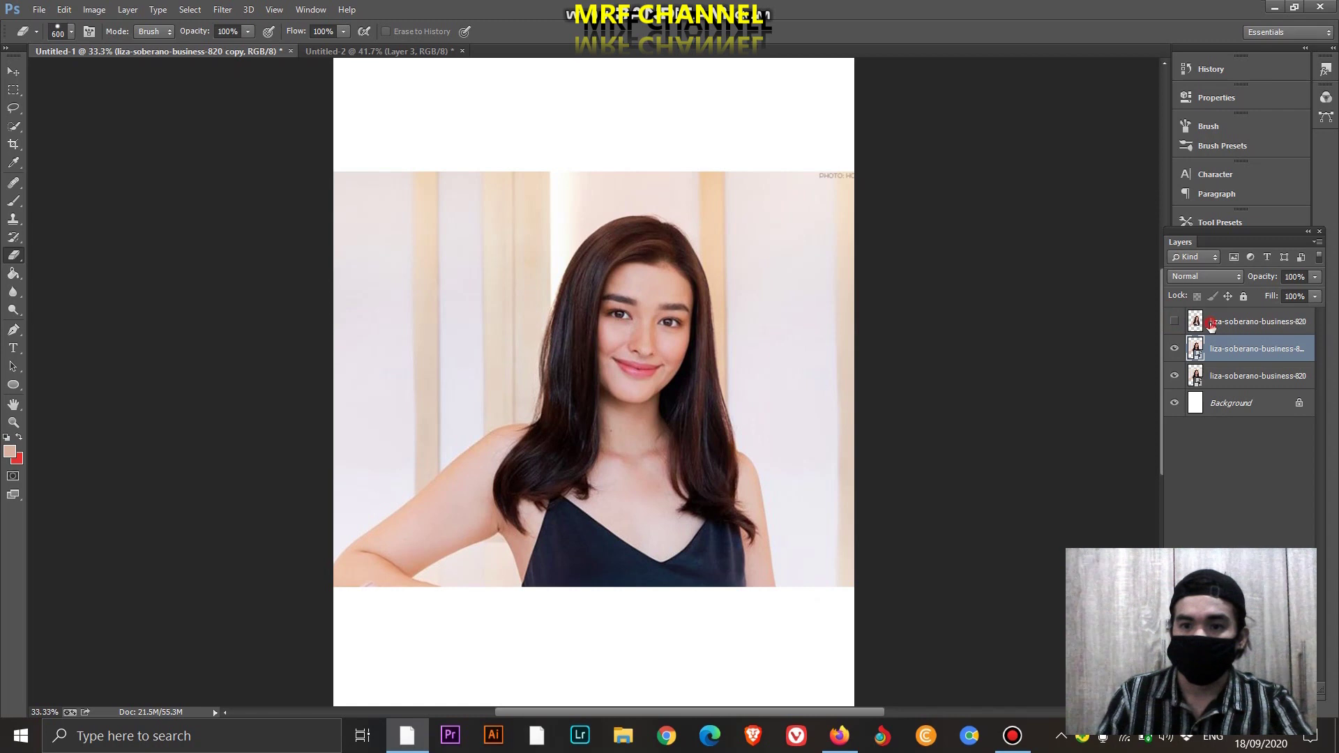
left_click(1211, 325)
key("Delete")
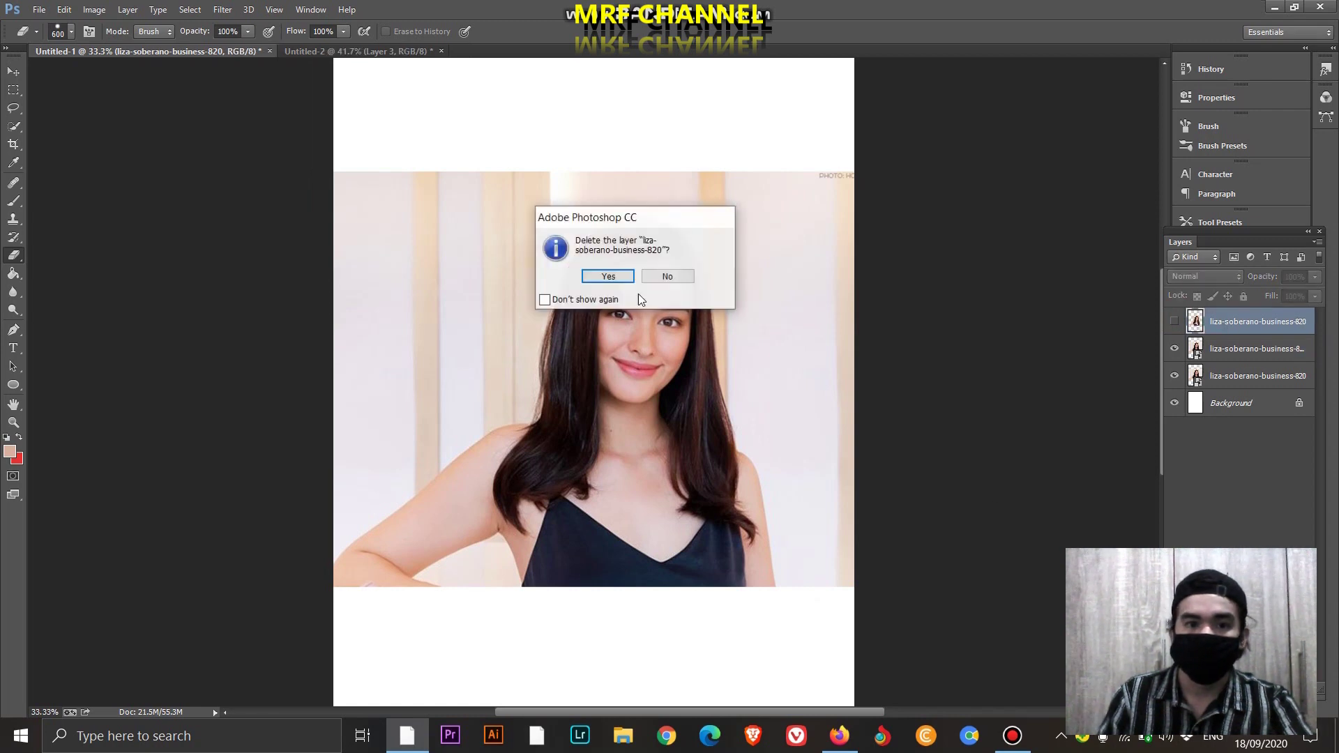
left_click(609, 276)
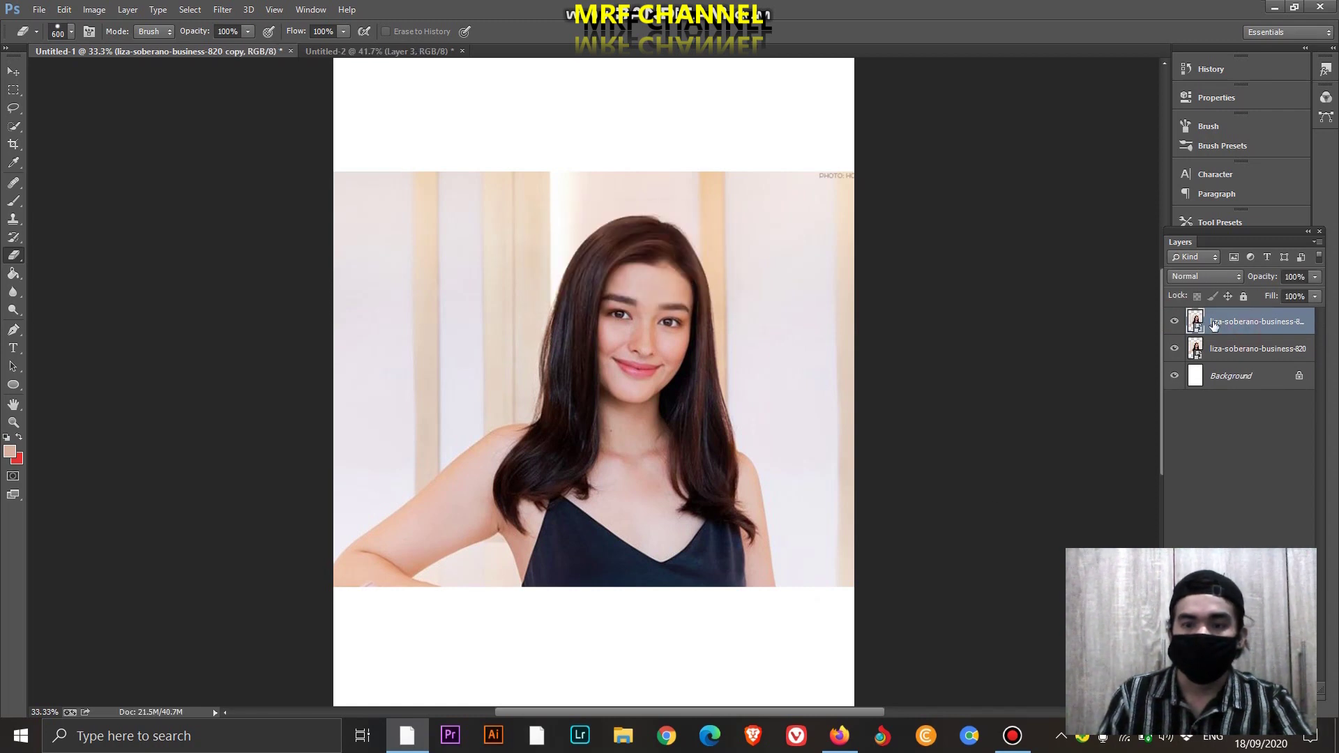
left_click(1176, 323)
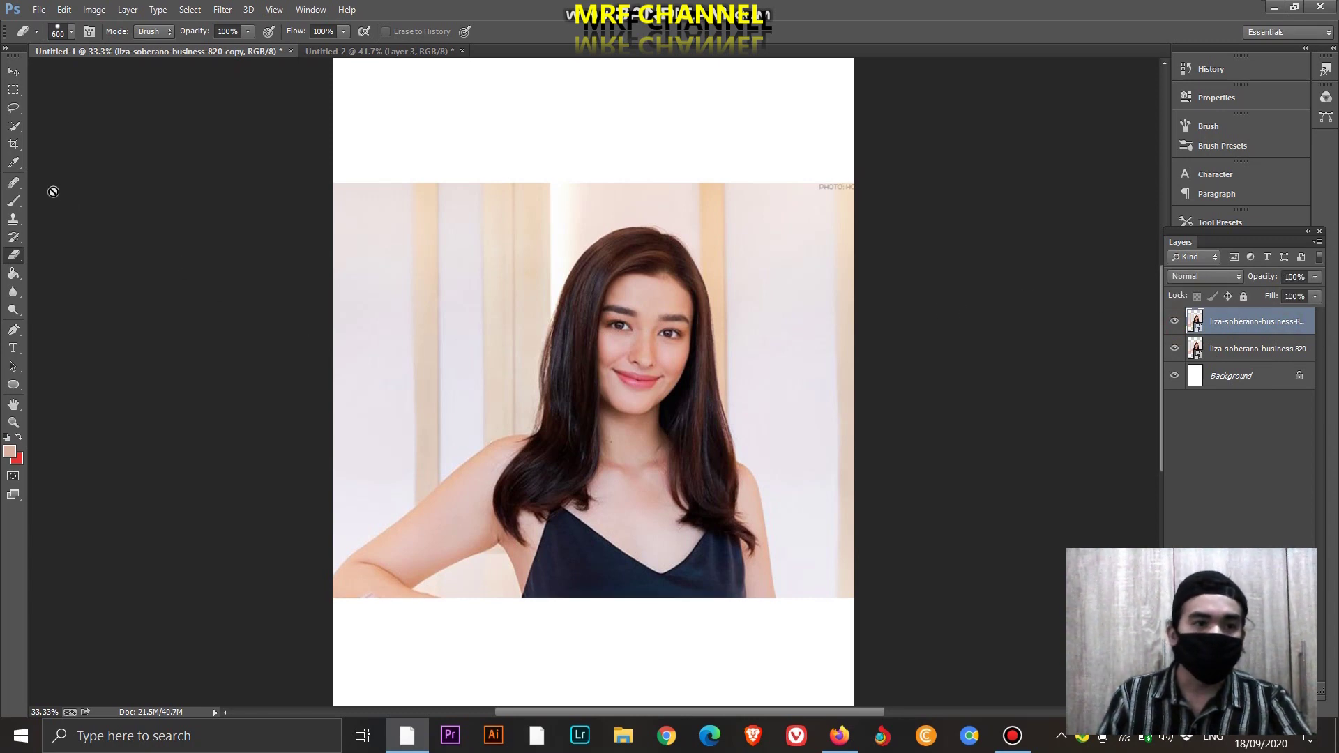
Use the Magic Eraser on the top portrait and accept rasterizing its smart object
right_click(11, 260)
left_click(70, 283)
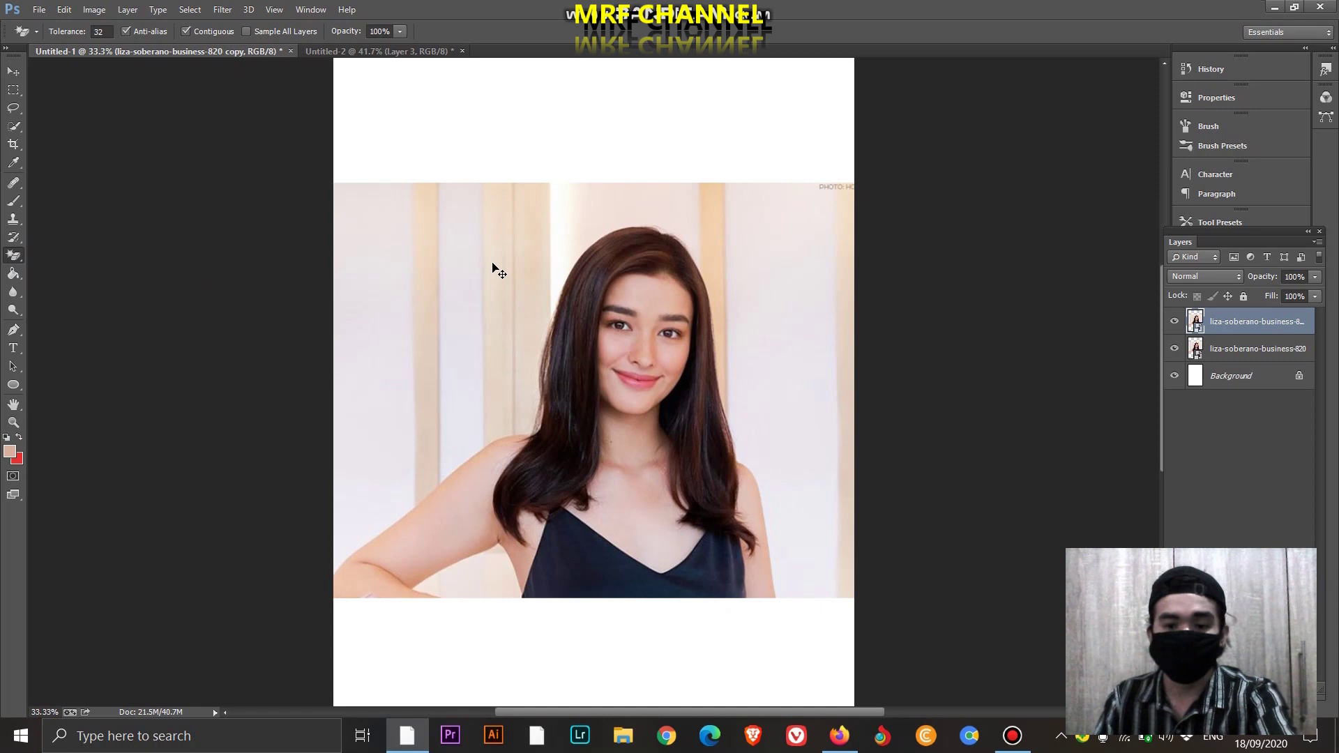
key("ctrl+plus")
scroll(762, 298, "up", 2)
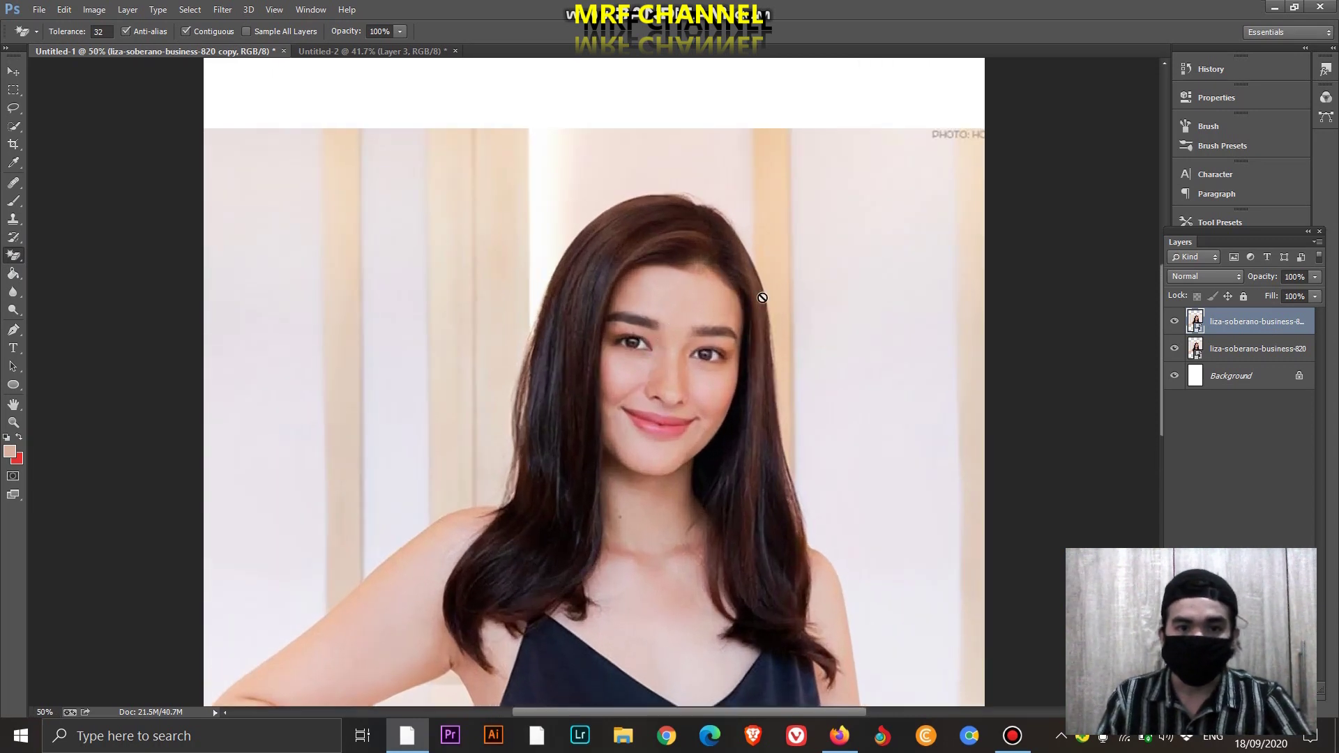
scroll(763, 298, "up", 3)
scroll(801, 355, "down", 2)
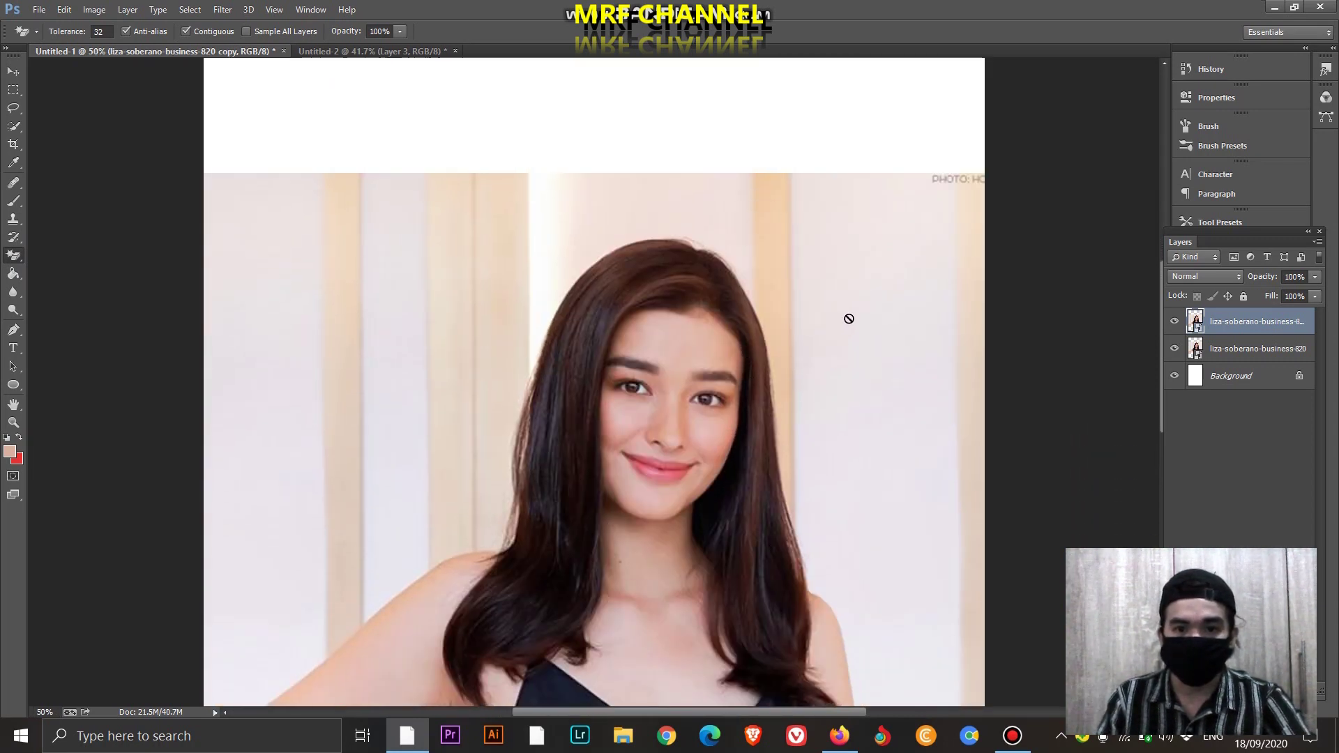
scroll(845, 321, "down", 1)
left_click(868, 249)
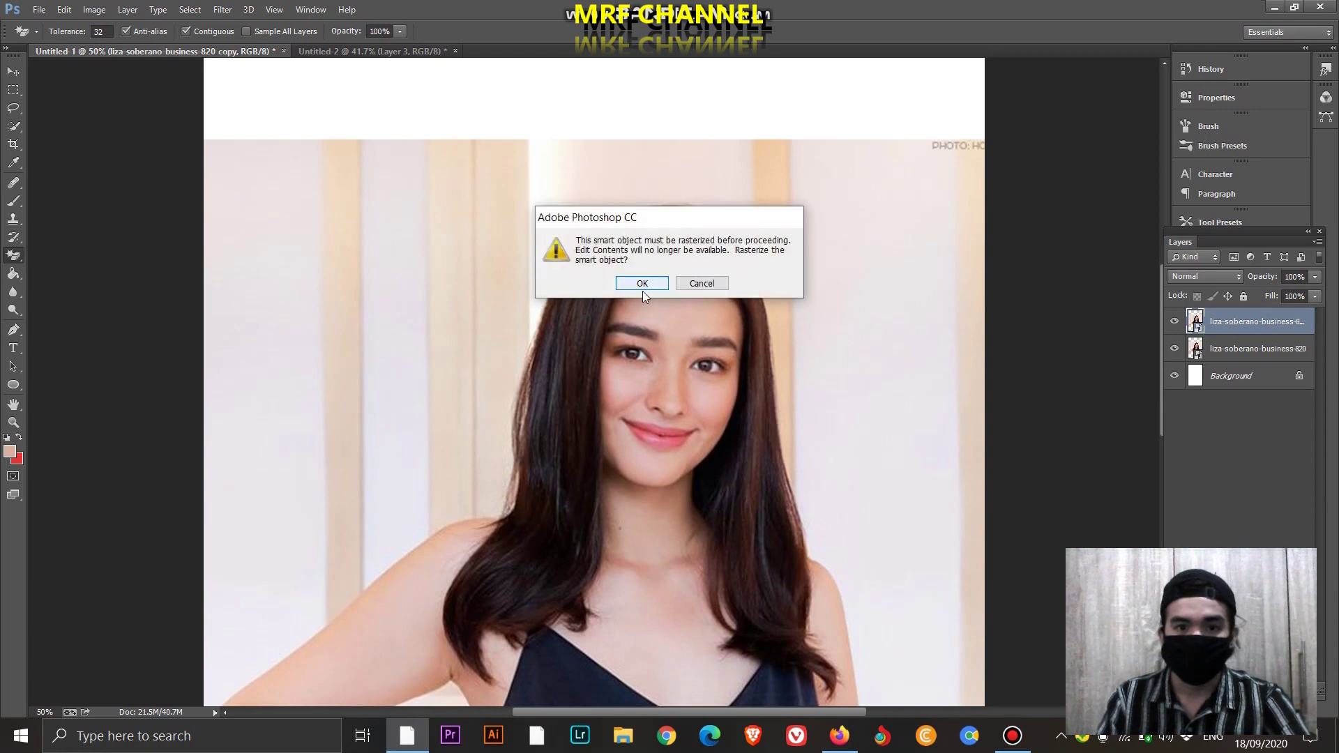
left_click(660, 282)
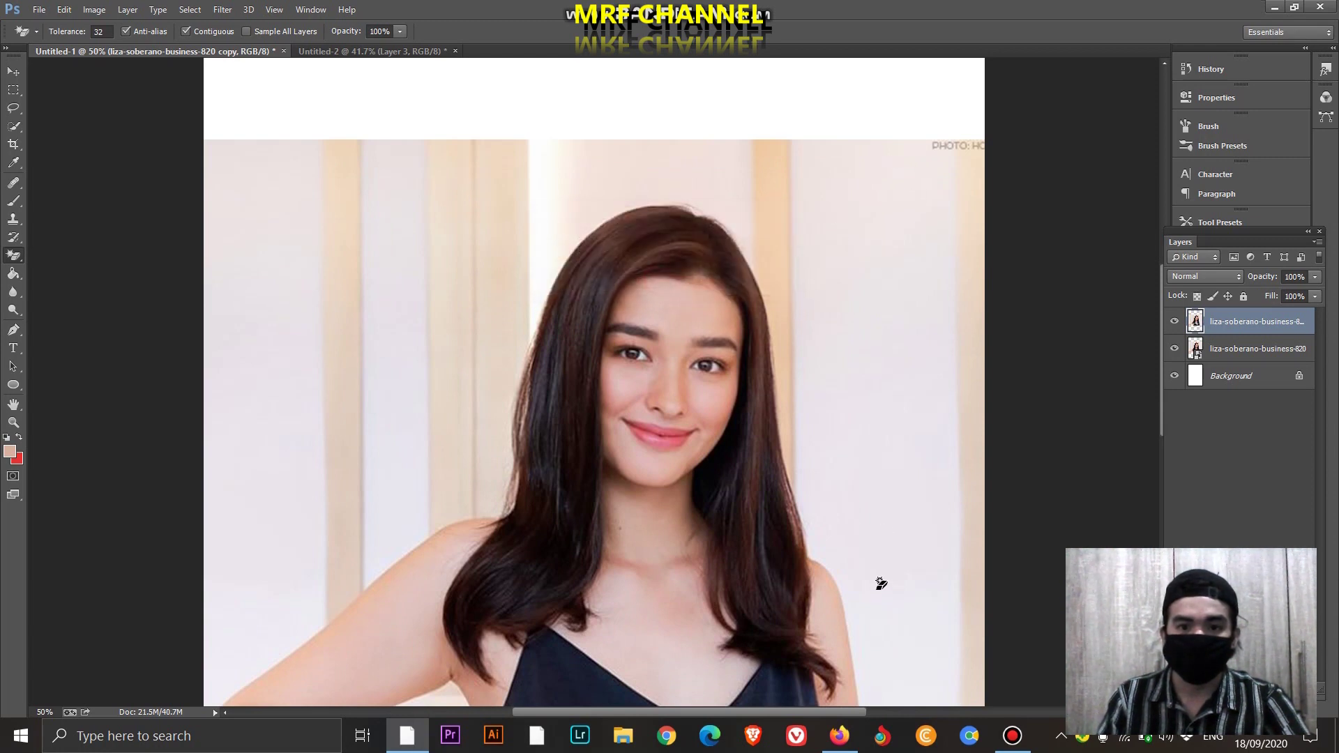
scroll(878, 439, "down", 1)
scroll(888, 401, "down", 1)
Create an empty Layer 1 and move the top portrait copy above it
left_click(889, 321)
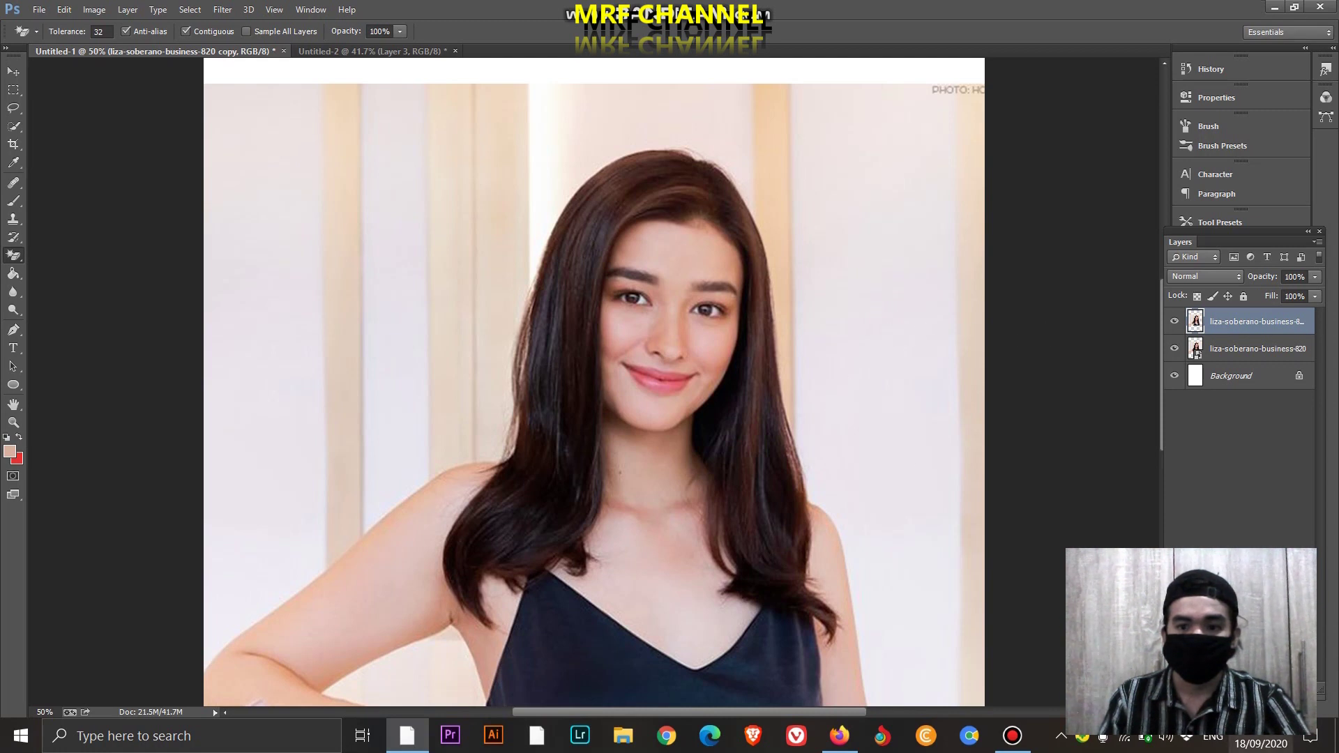
key("ctrl+shift+alt+n")
left_click_drag(1222, 352, 1225, 319)
left_click(1224, 352)
left_click(1227, 329)
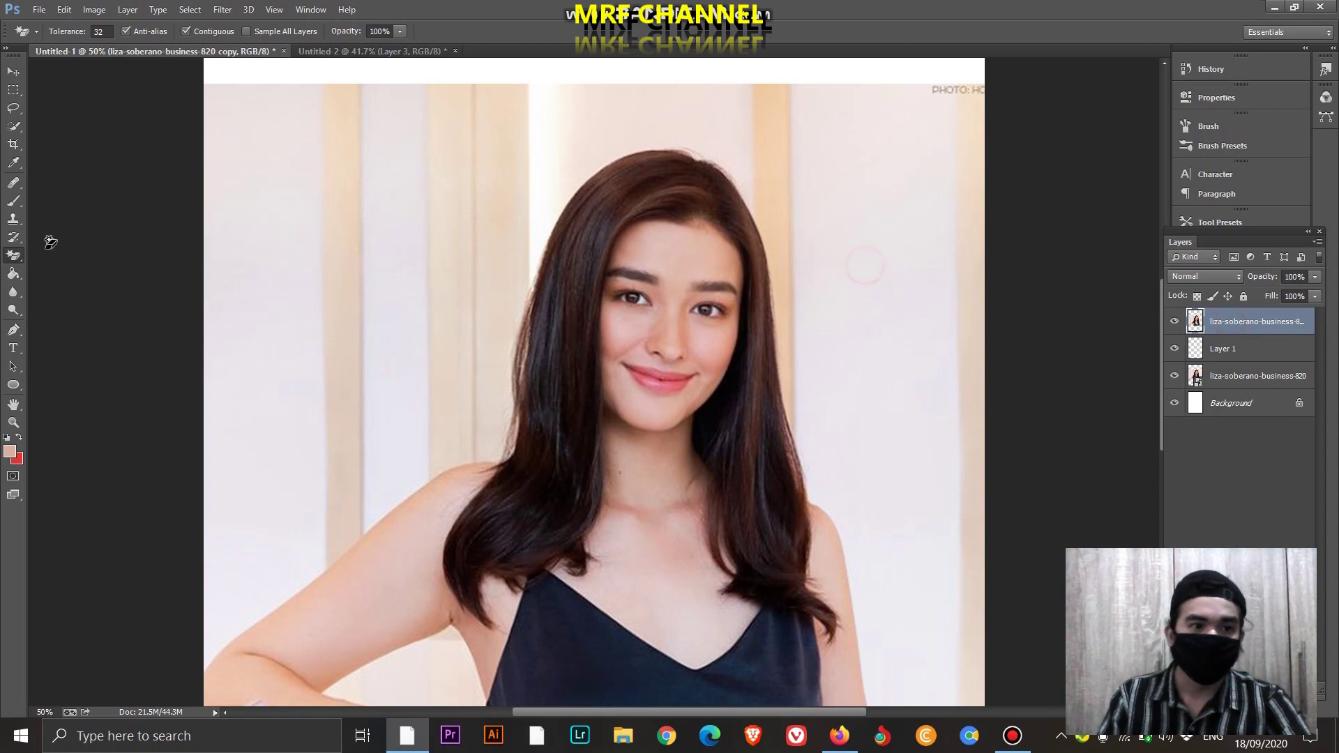
Reselect the Magic Eraser and select the lower portrait layer
left_click(14, 237)
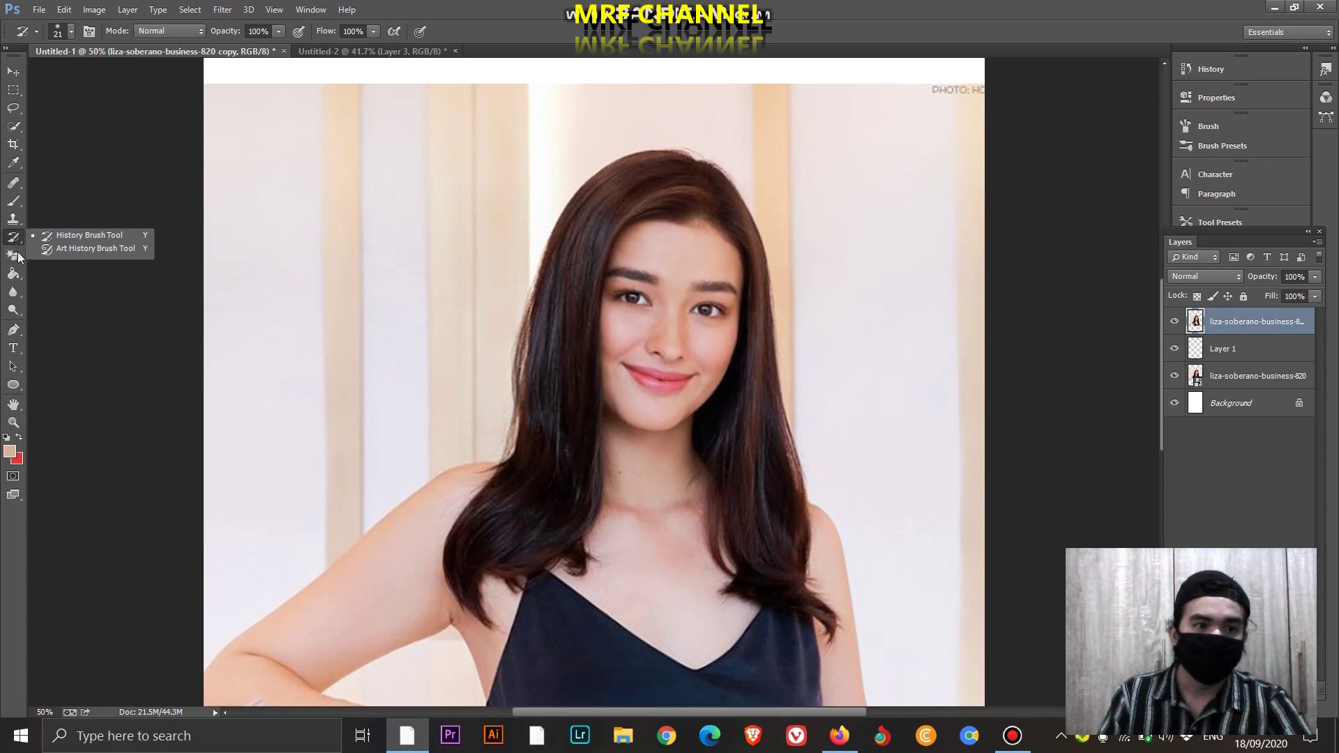
left_click_drag(13, 255, 95, 280)
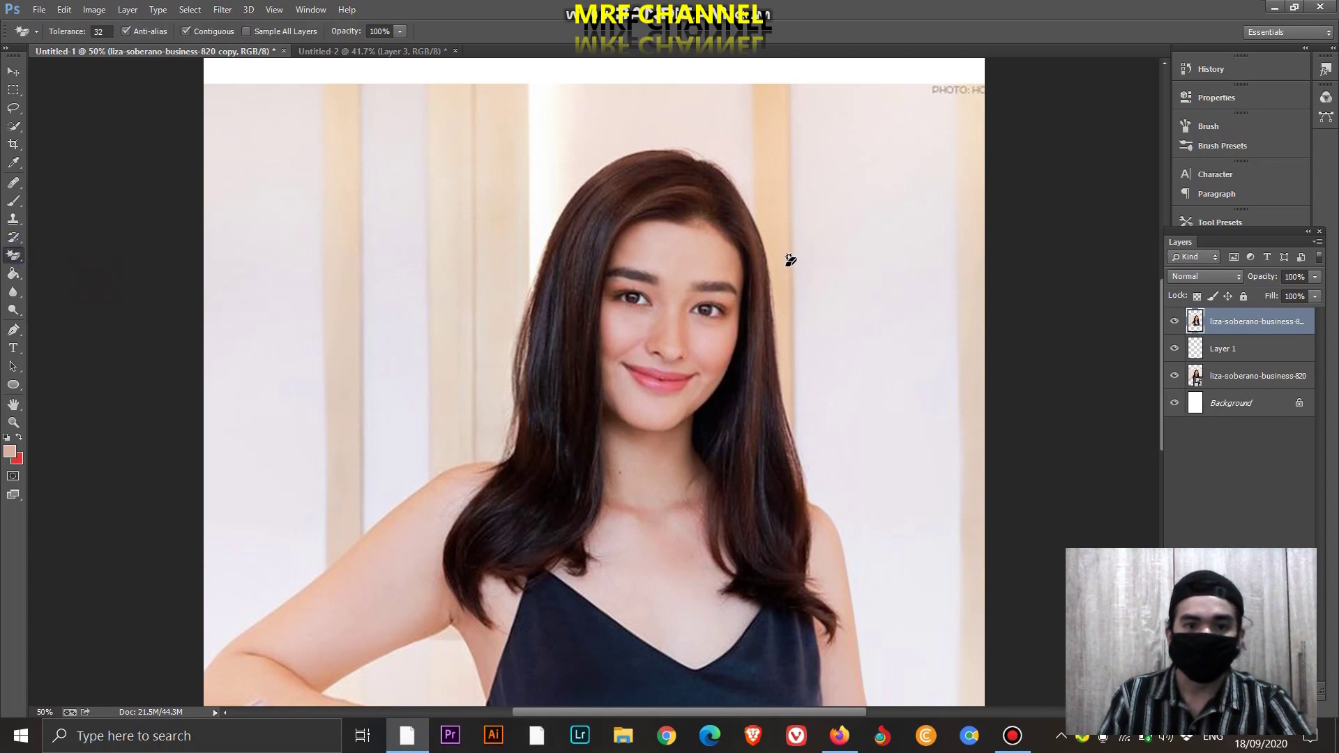
scroll(802, 258, "down", 2)
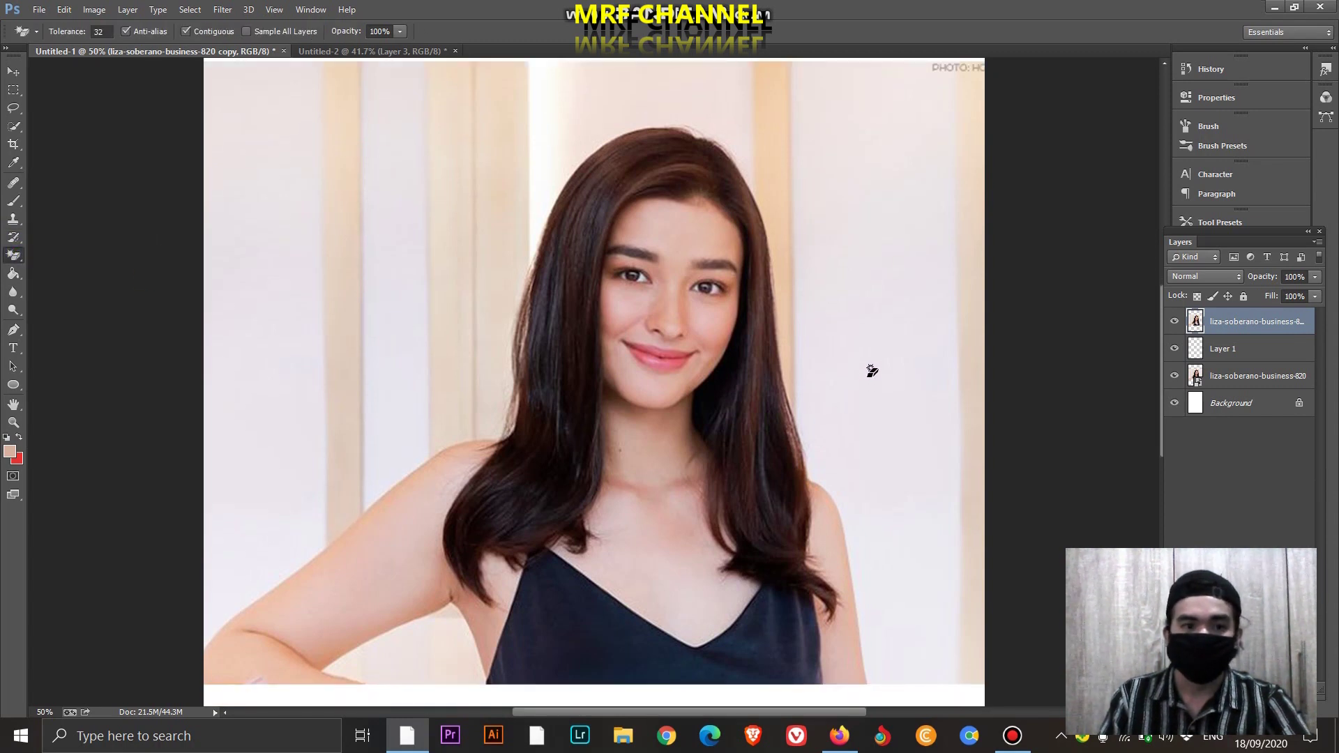
left_click(260, 197)
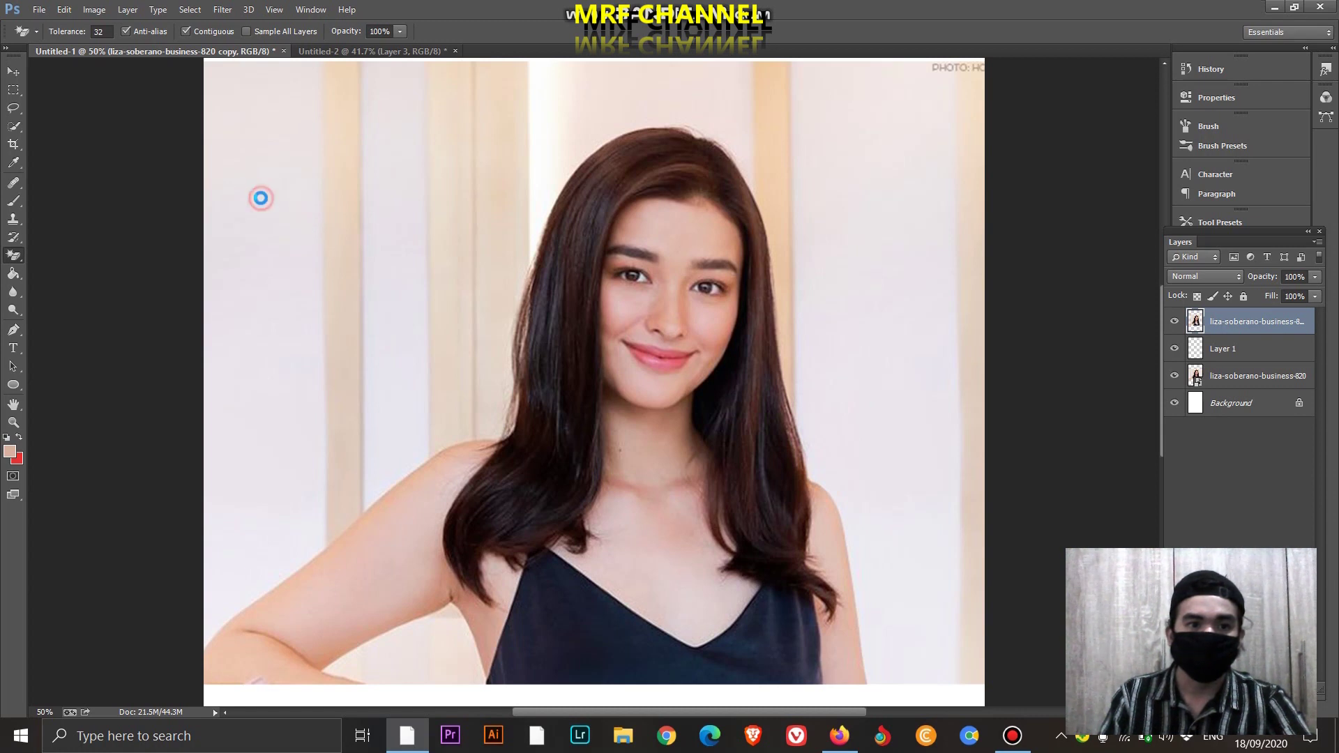
left_click(339, 151)
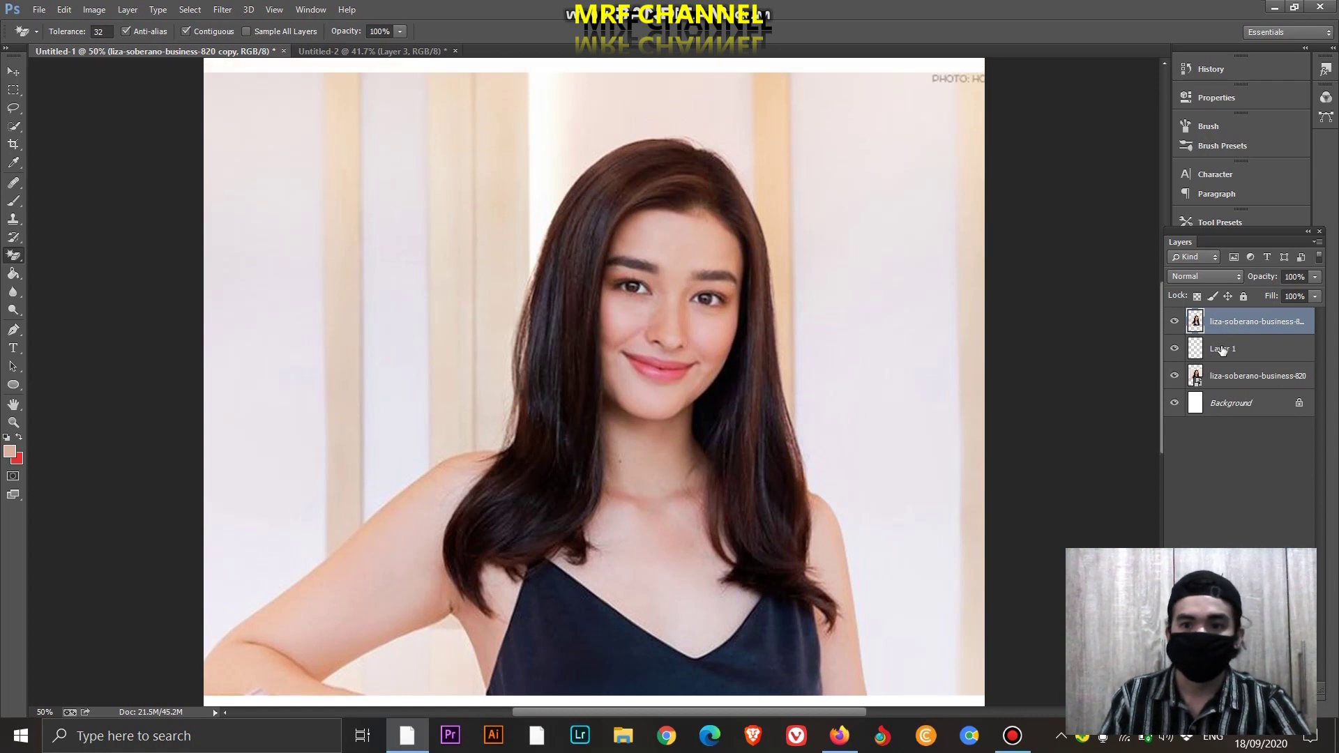
left_click(1224, 377)
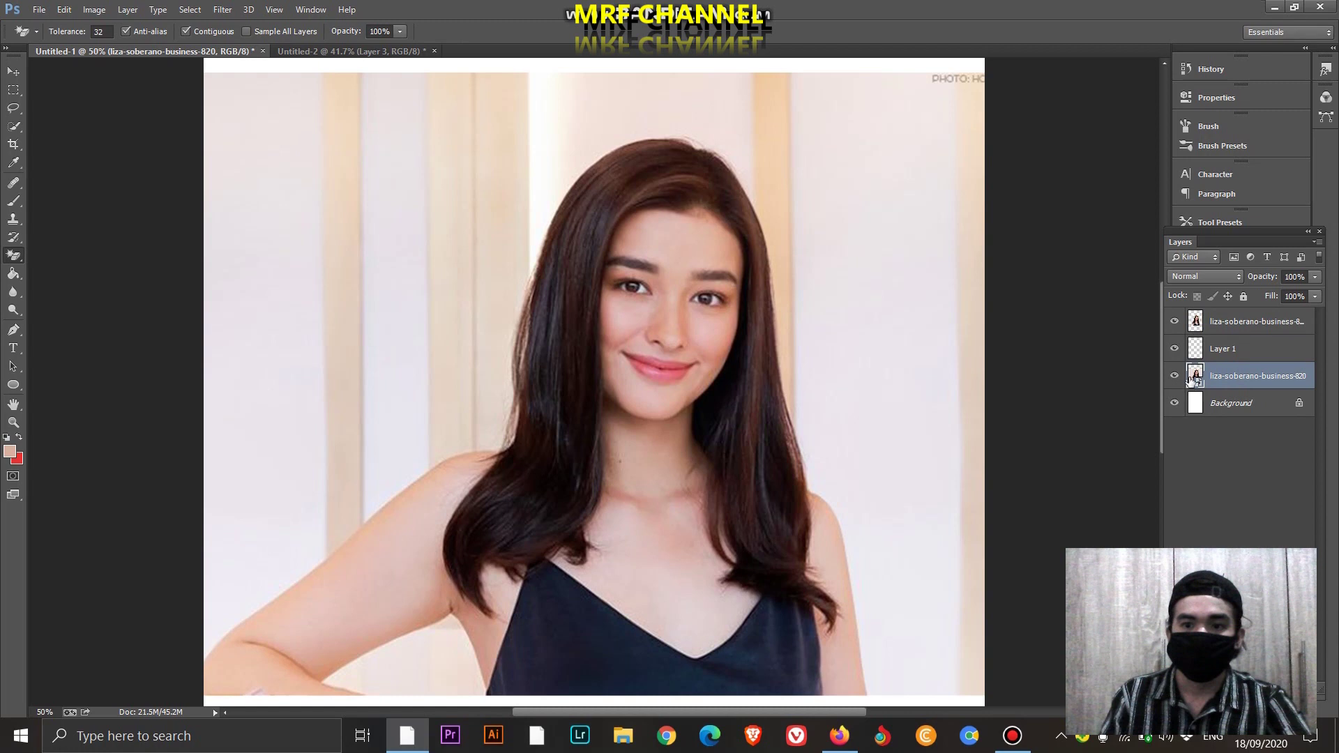
Hide the top copy, rasterize the lower portrait layer and try erasing its background
left_click(1174, 328)
left_click_drag(1231, 379, 1158, 309)
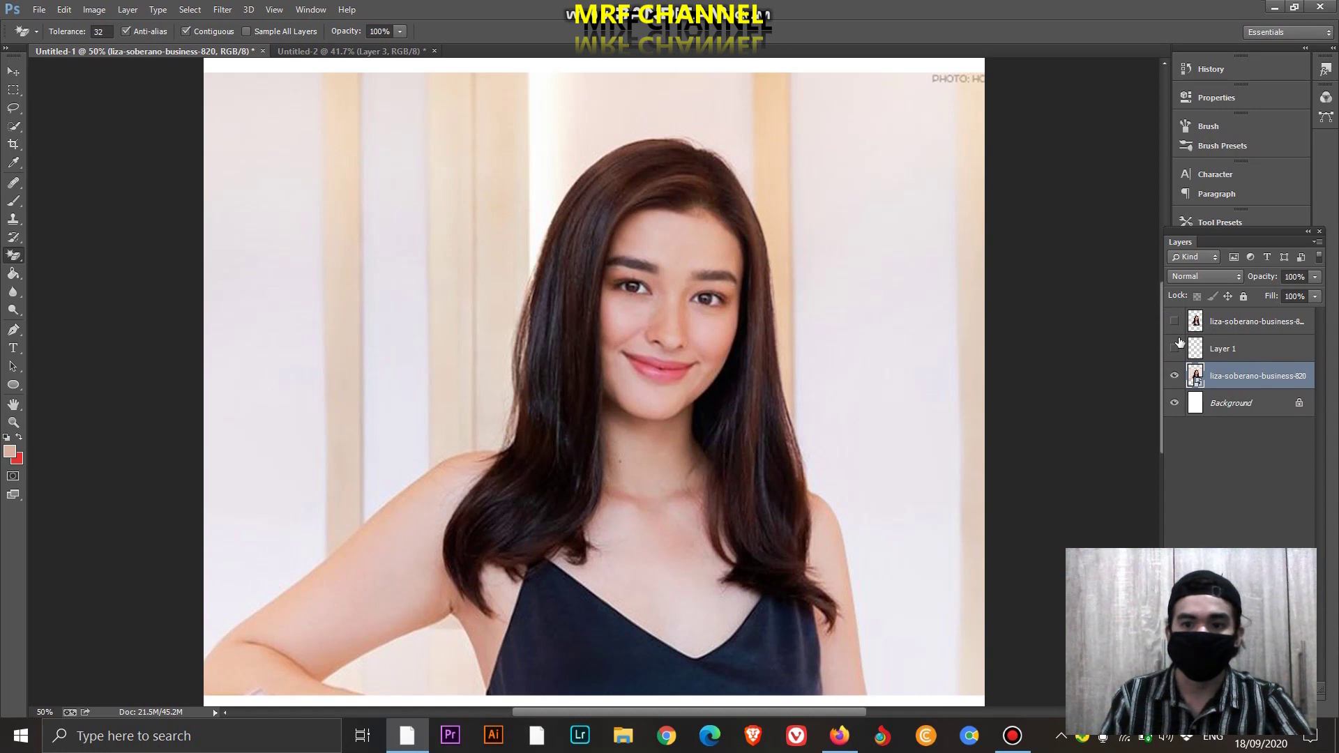
left_click(301, 232)
left_click(633, 285)
left_click(292, 235)
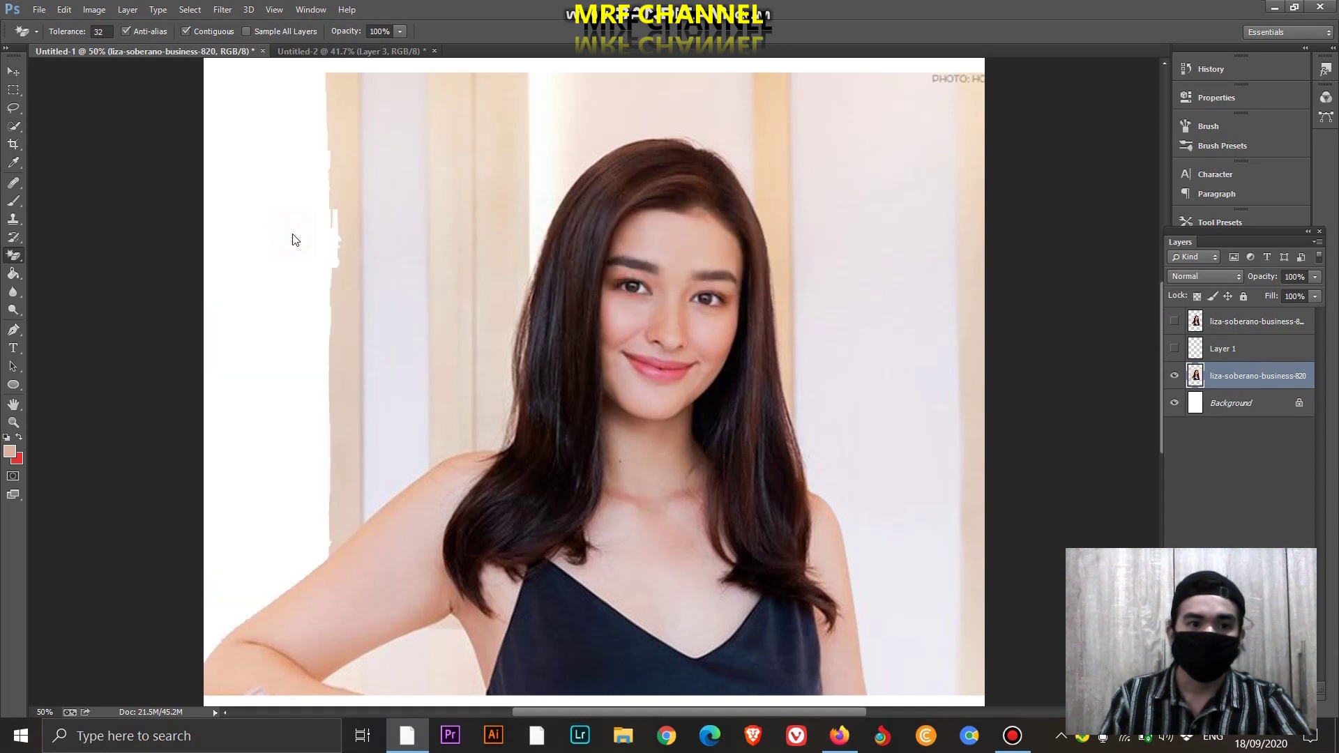
left_click(340, 177)
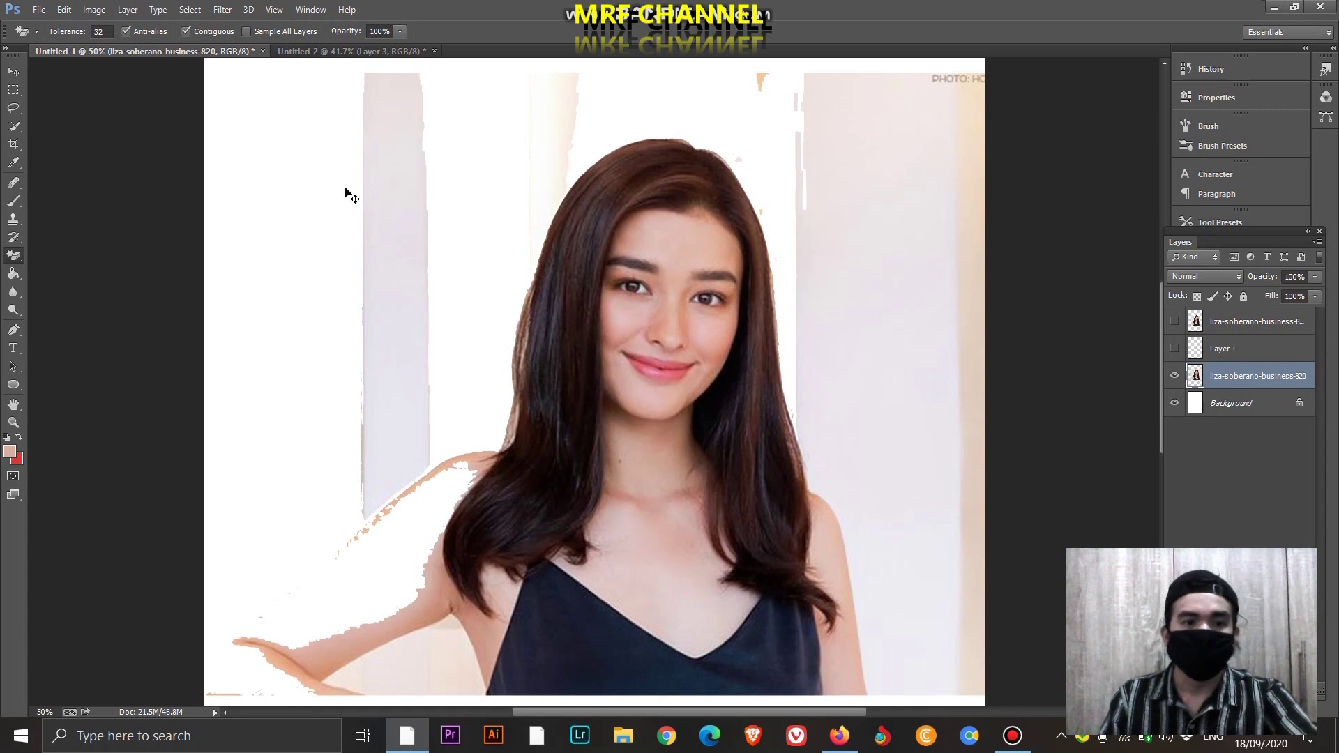
key("ctrl+alt+z")
key("ctrl+alt+z")
key("ctrl+alt+z")
key("ctrl+alt+z")
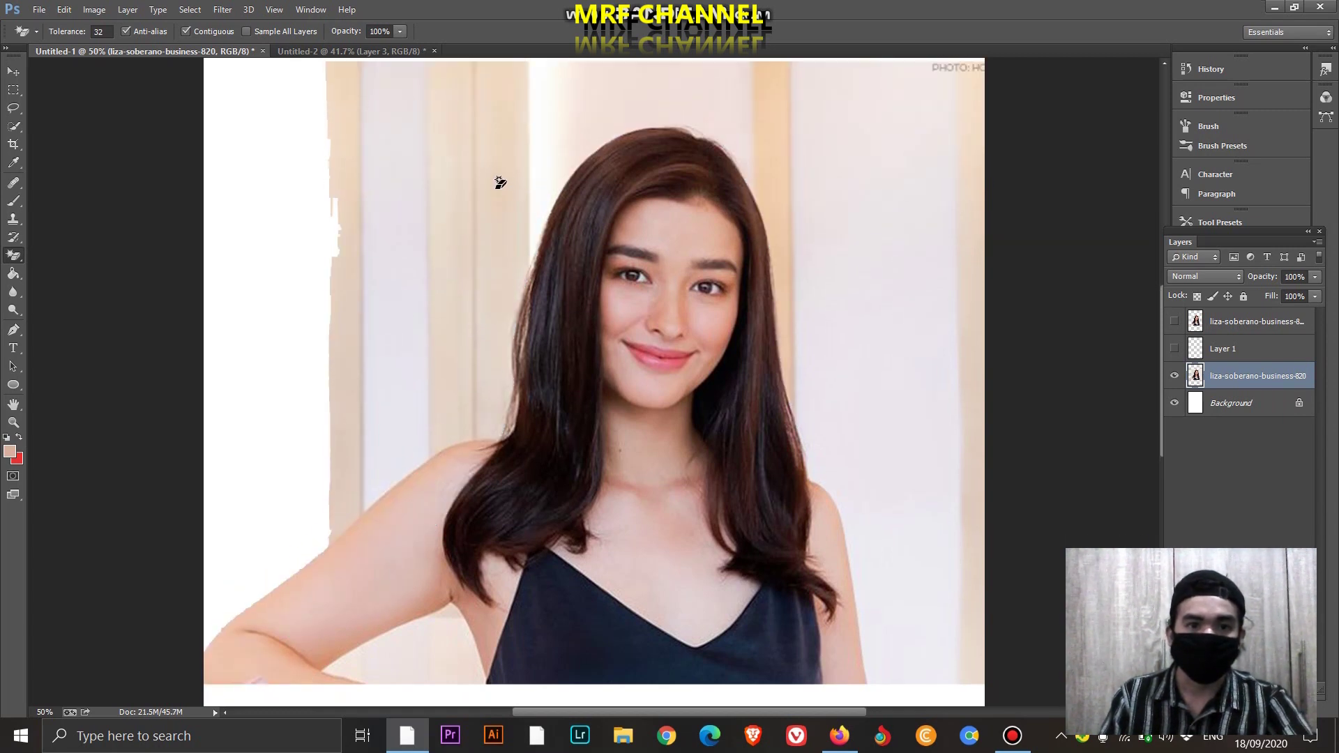
Magic-erase the arm area, grey pillar and tan strips on both sides of the hair
left_click(499, 182)
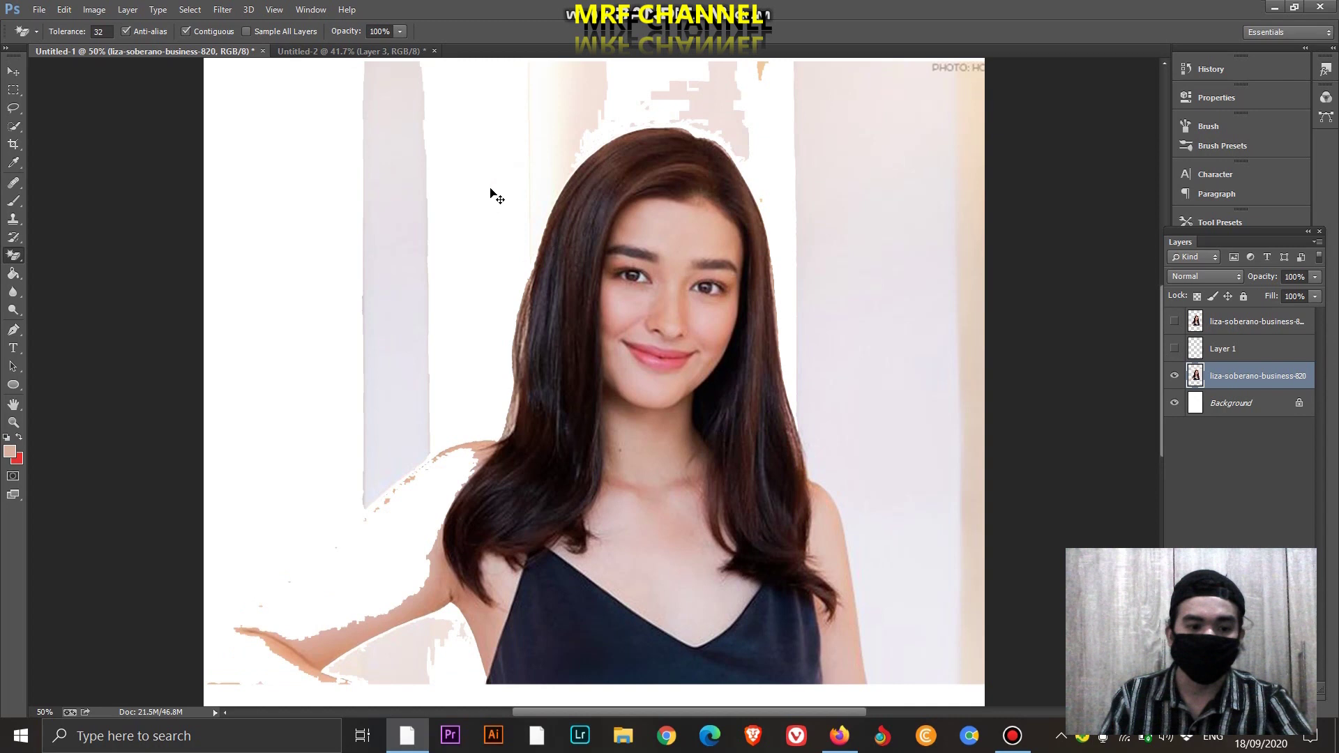
key("ctrl+z")
left_click(370, 566)
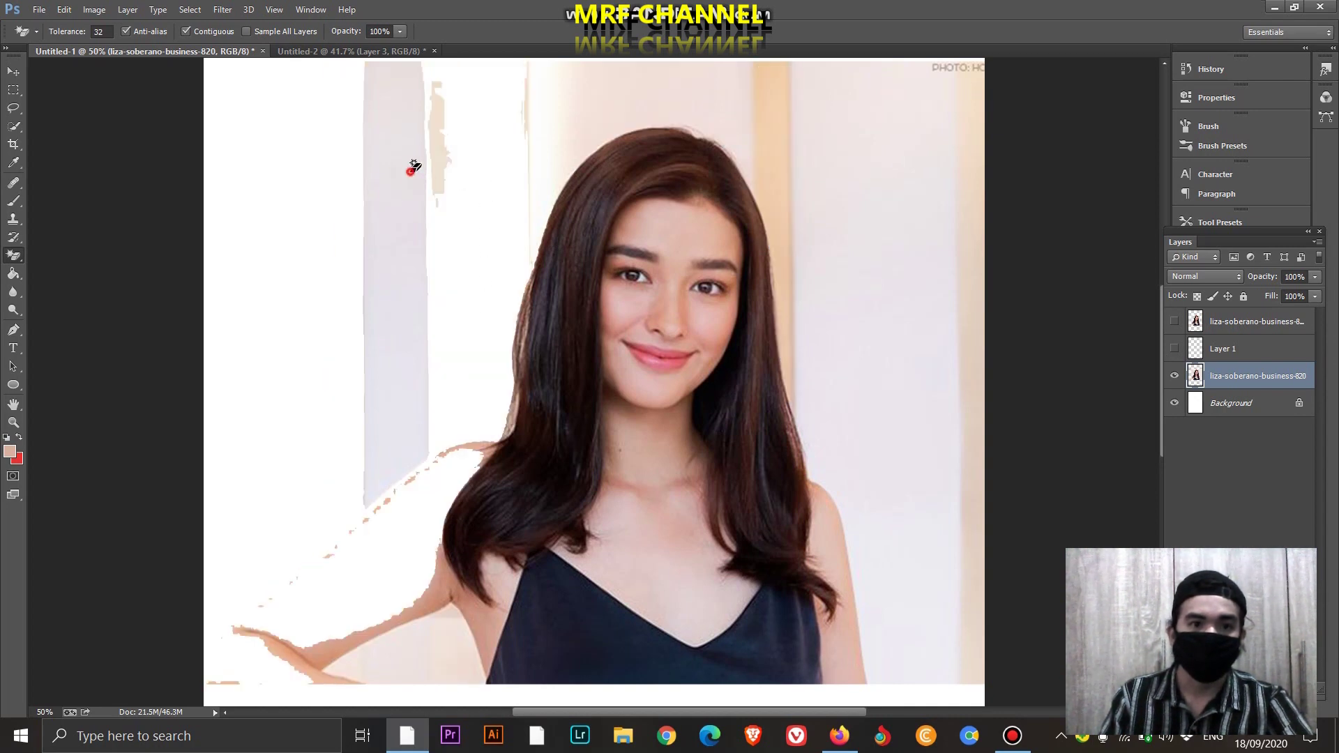
left_click(412, 168)
left_click(835, 306)
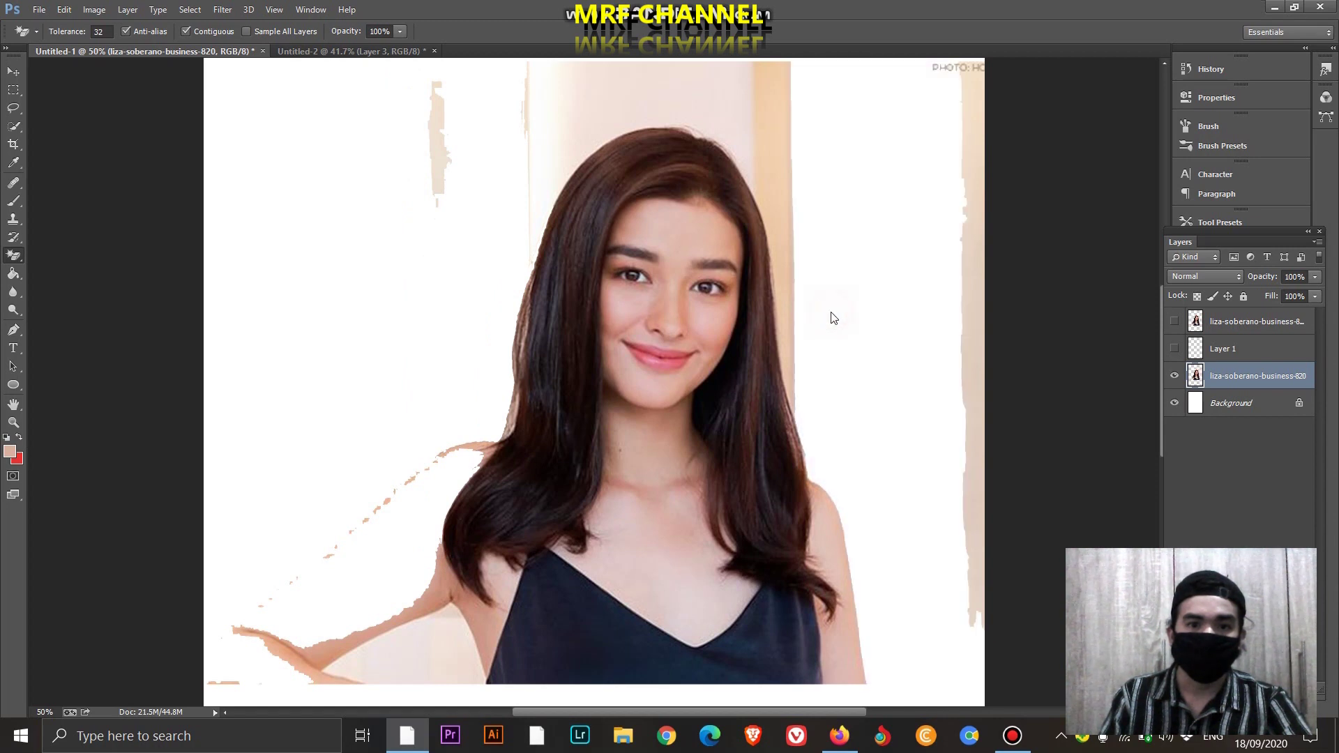
left_click(777, 135)
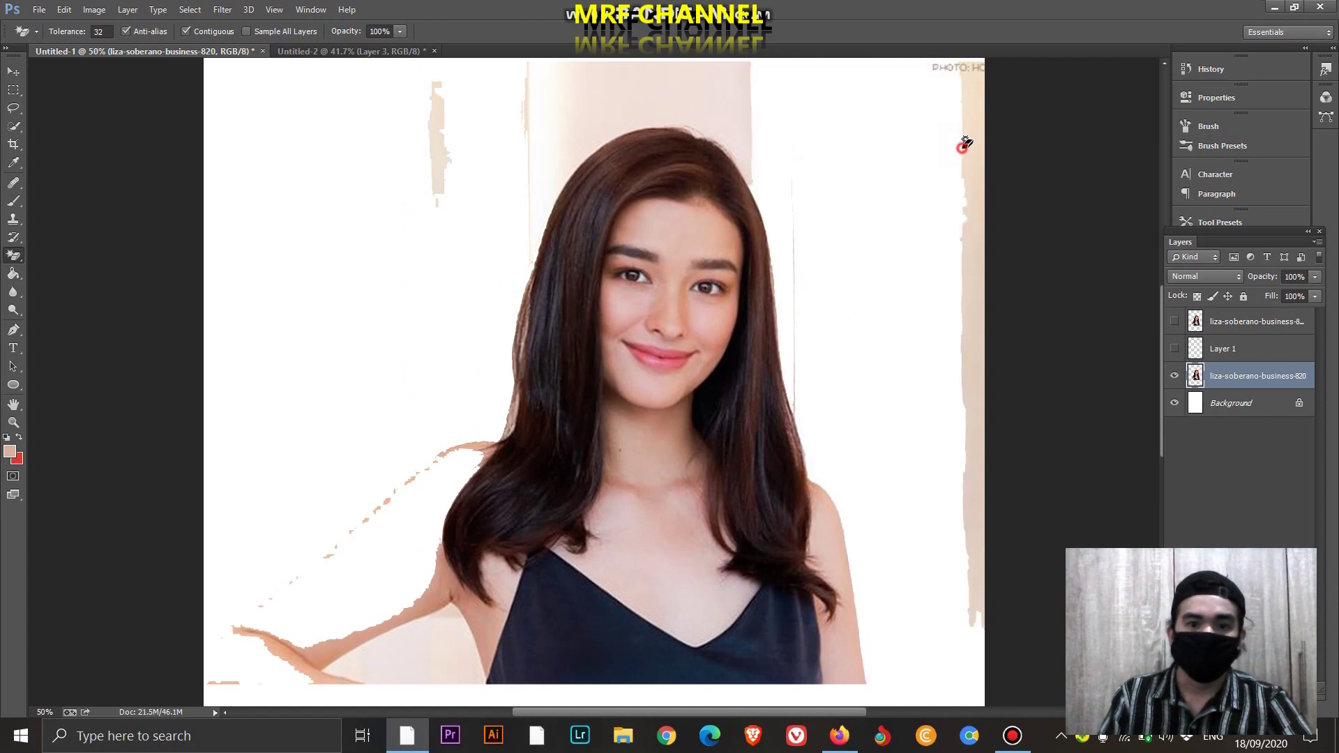
left_click(964, 143)
scroll(878, 278, "down", 2)
scroll(732, 551, "down", 2)
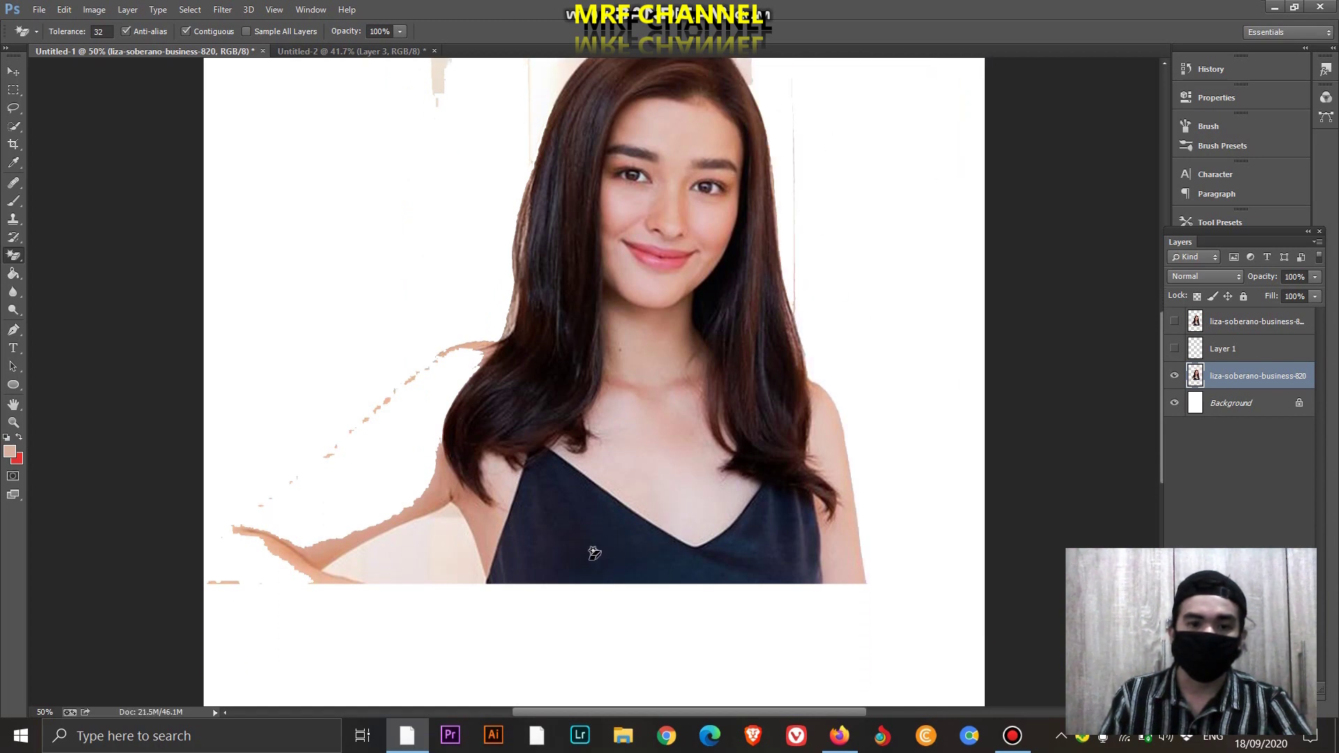
scroll(589, 530, "down", 1)
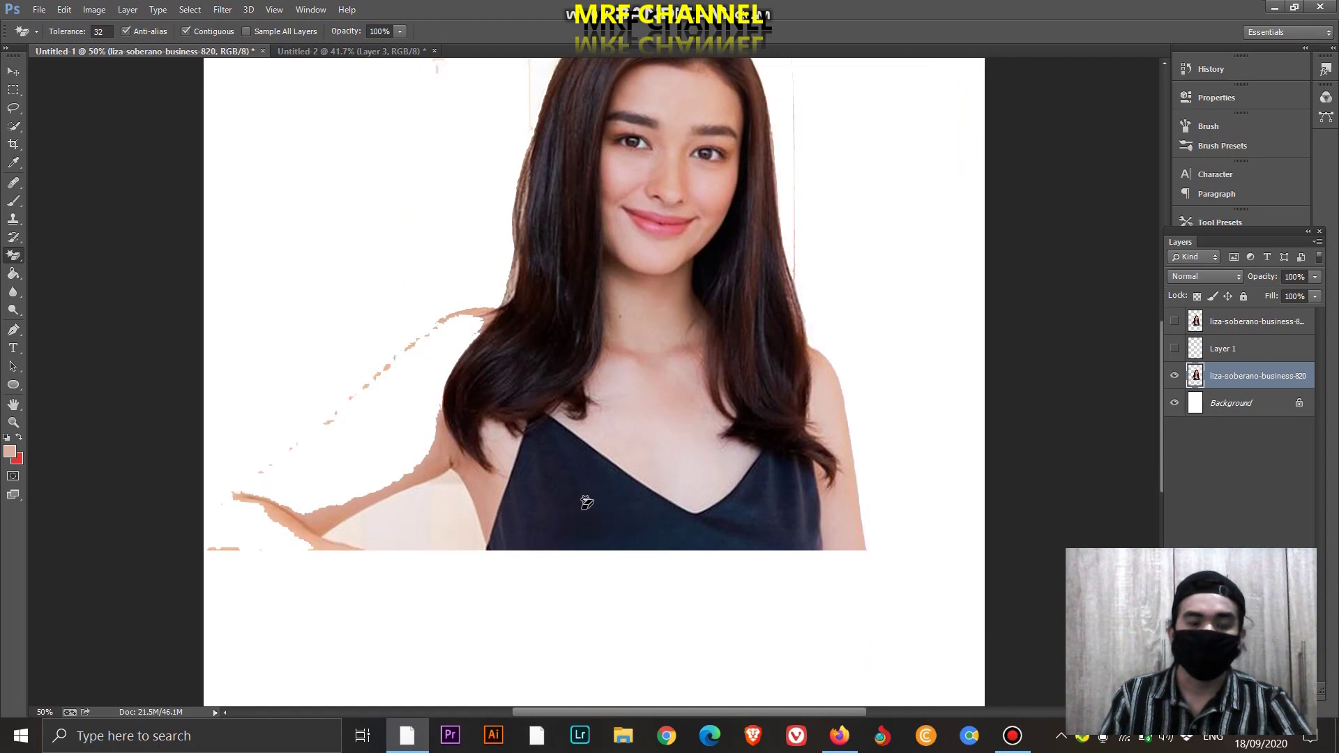
Erase the dark top area, then show the top portrait layer again
left_click(547, 530)
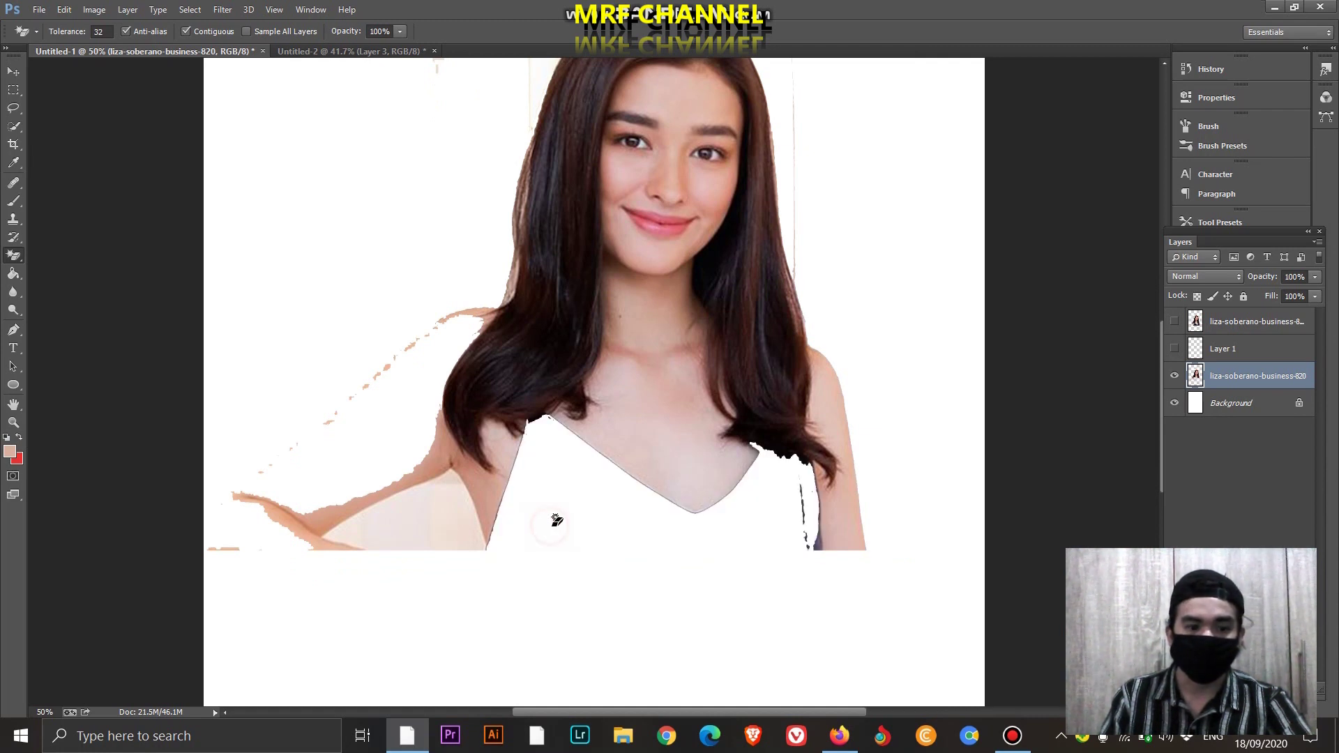
scroll(553, 522, "up", 1)
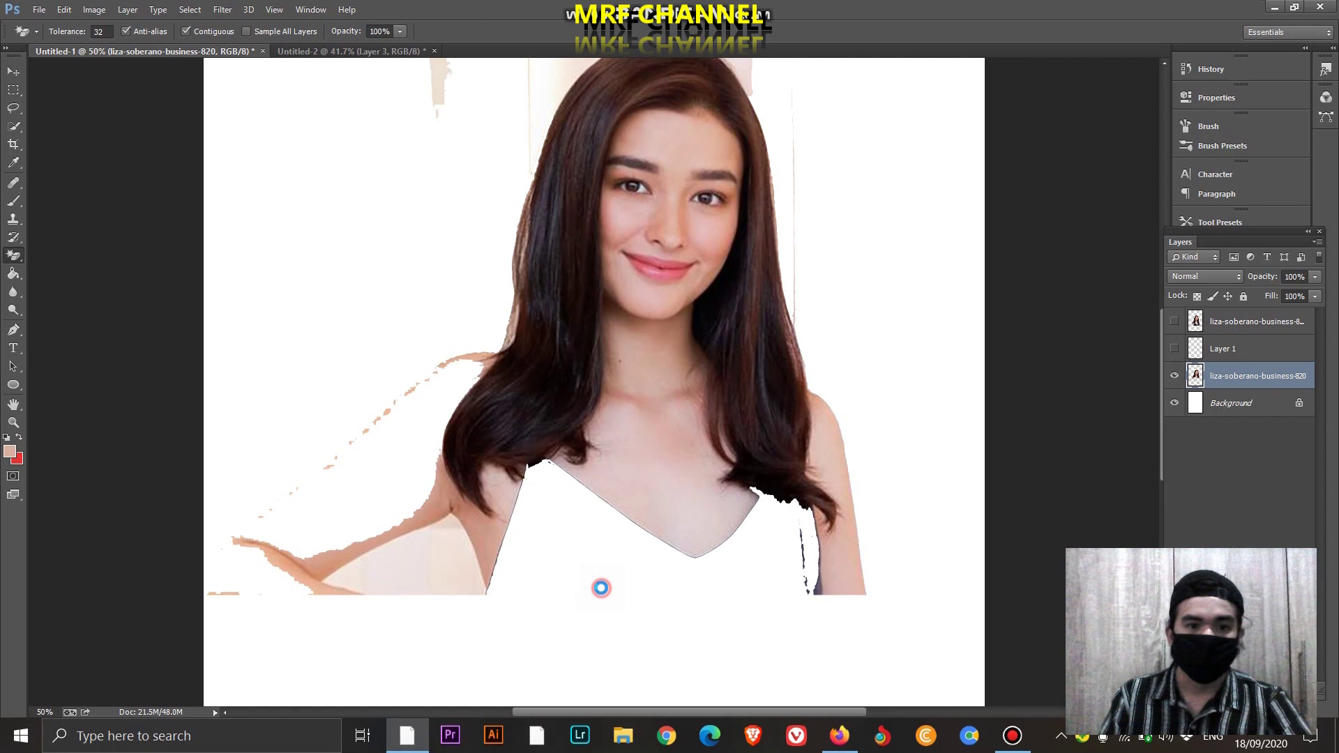
scroll(554, 494, "up", 1)
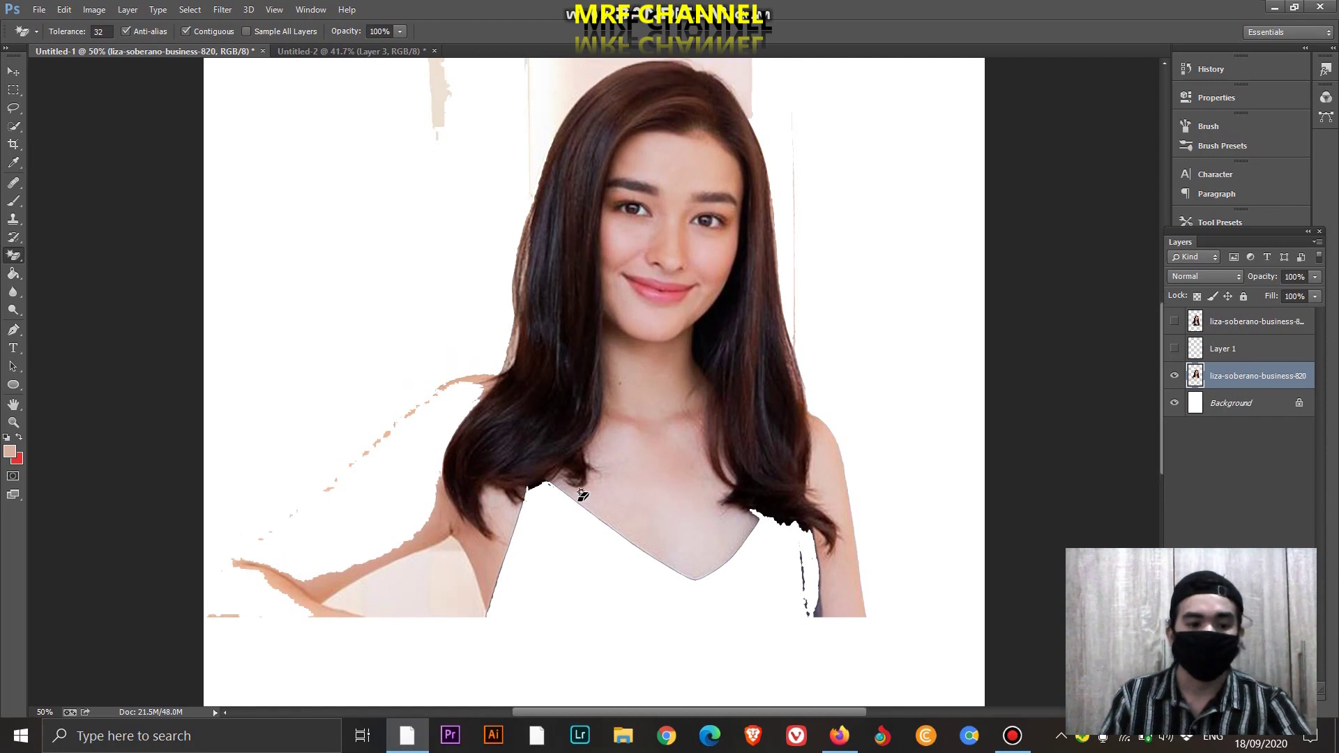
scroll(578, 502, "left", 1)
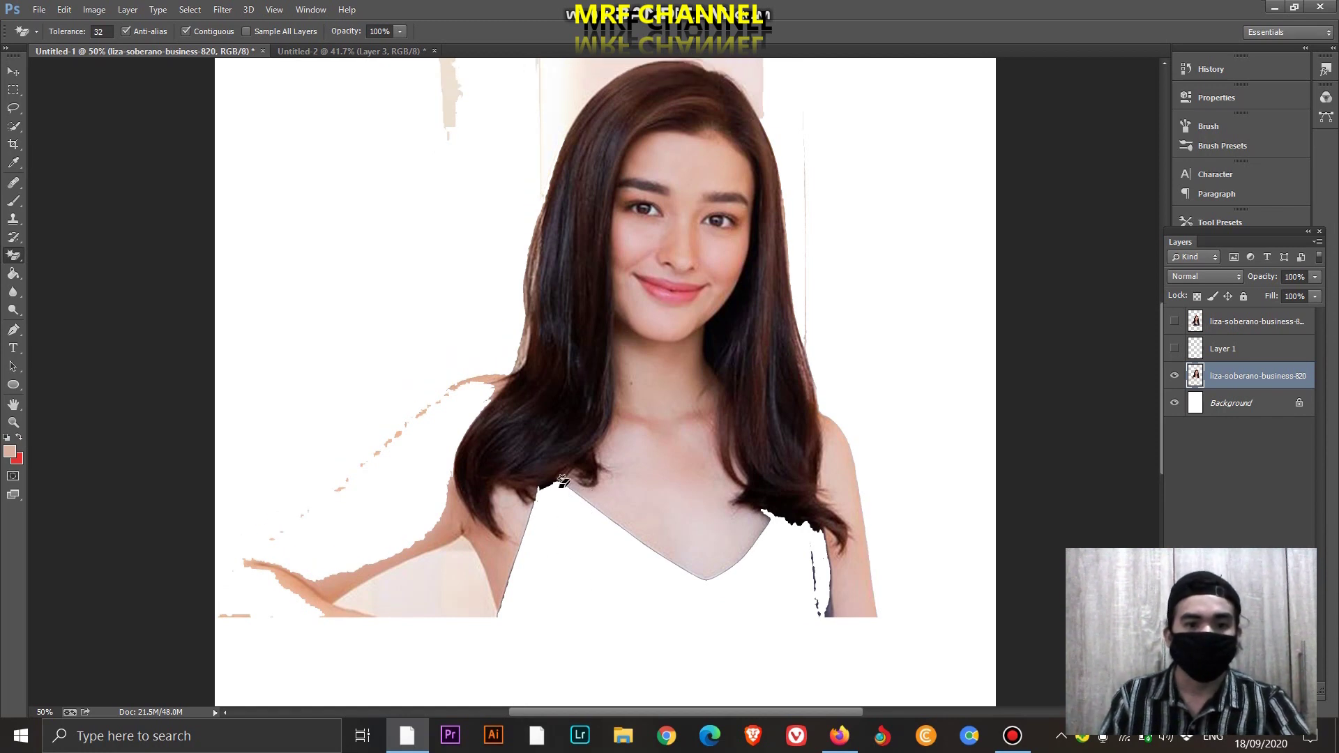
left_click(1174, 322)
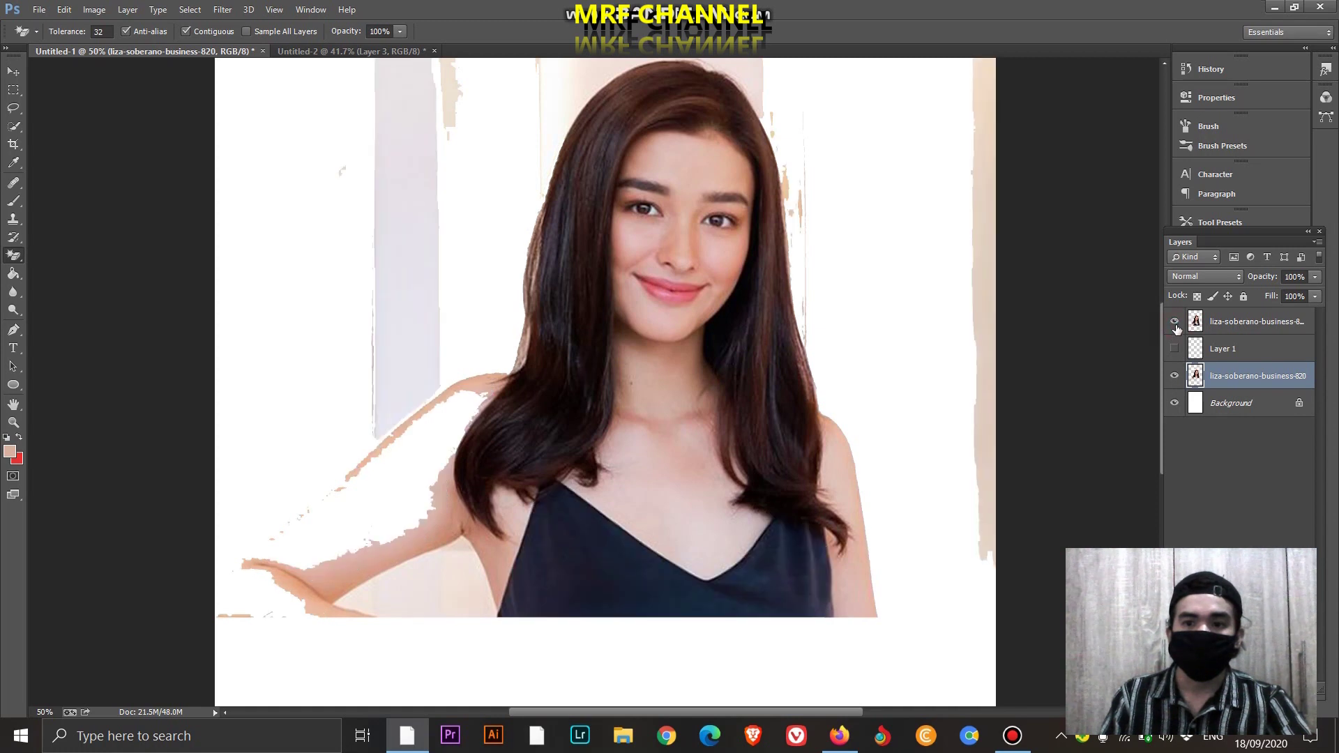
Toggle the erased portrait layer's visibility to compare, then make Layer 1 visible
left_click(1173, 377)
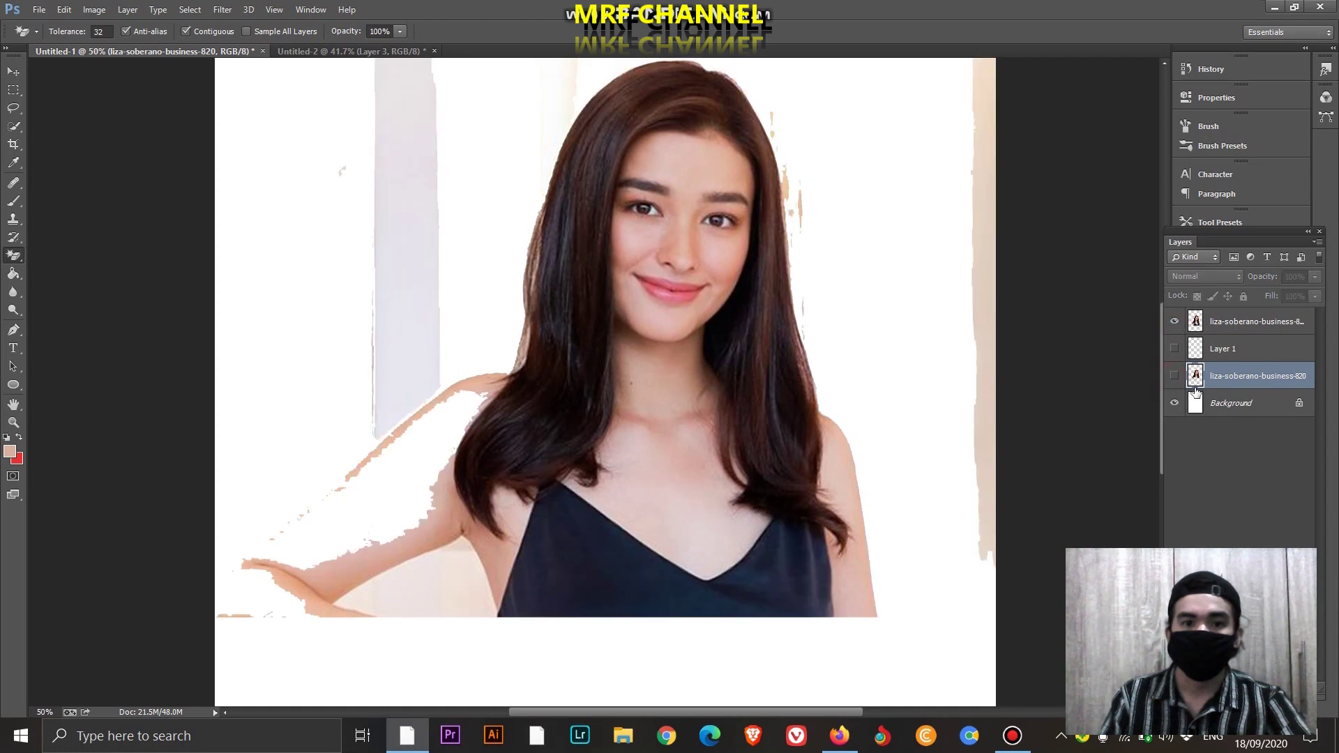
left_click(1175, 380)
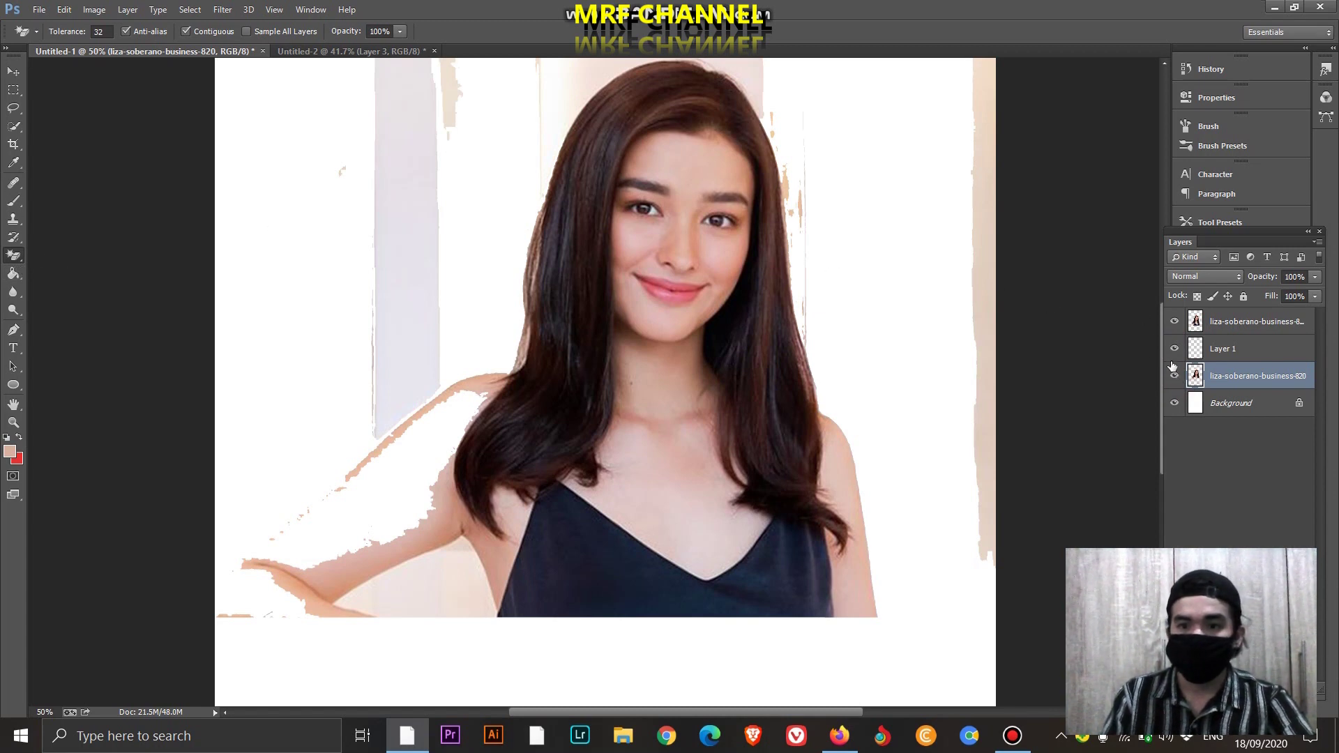
left_click(1175, 377)
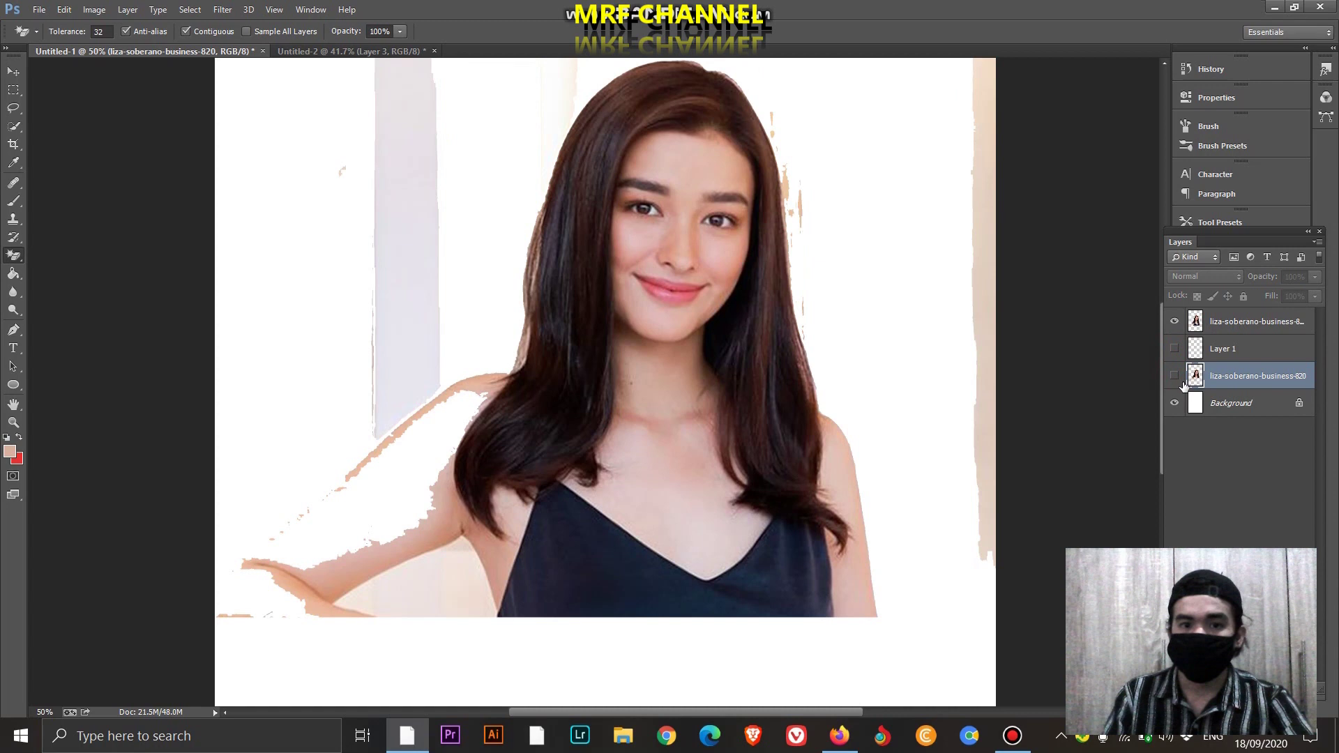
left_click(1176, 378)
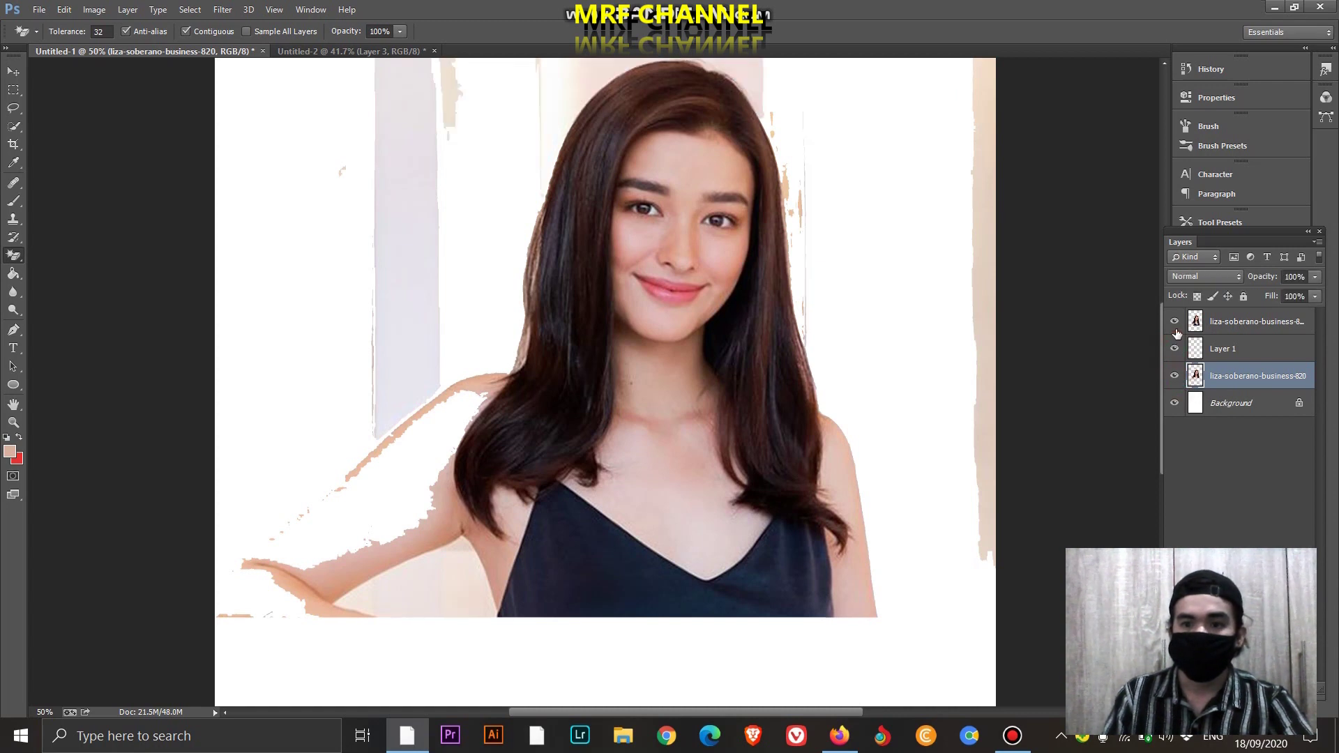
left_click(1174, 348)
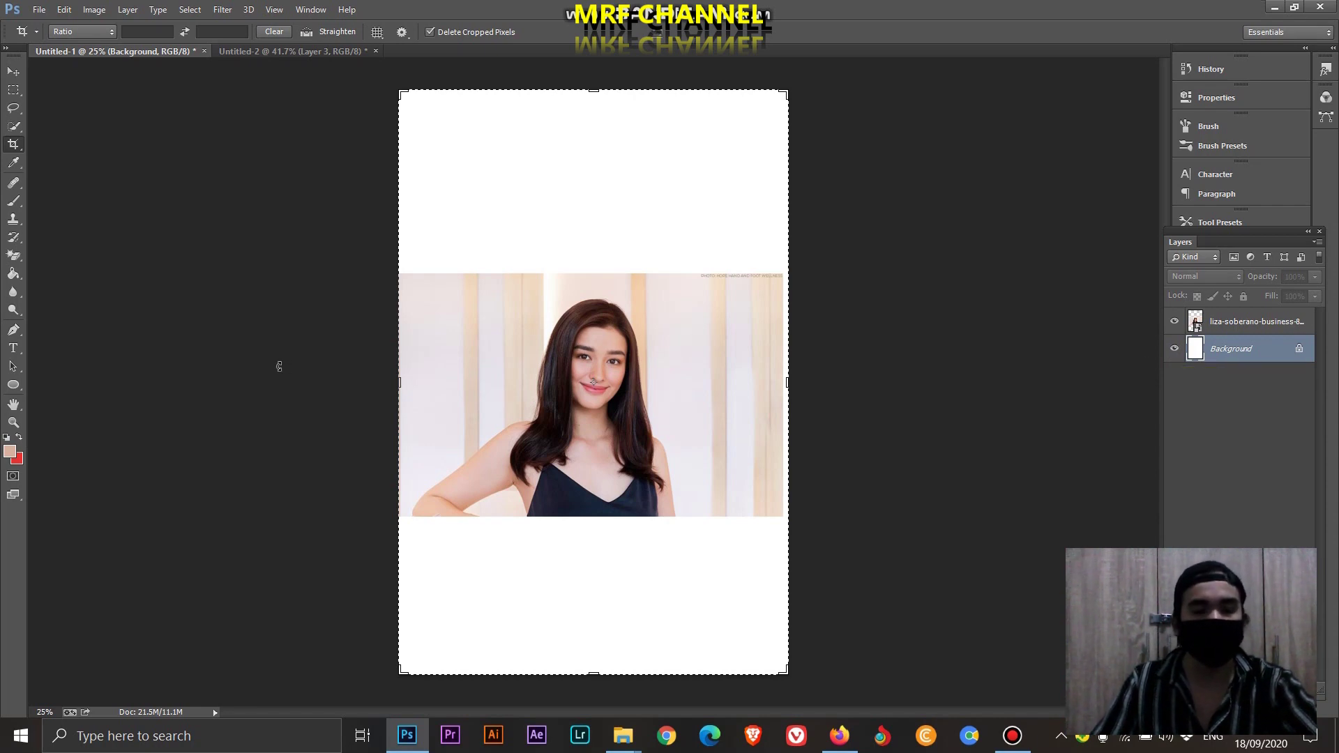
Scale the portrait photo layer from about 35% to 43% and shift it slightly right
left_click(14, 126)
right_click(13, 126)
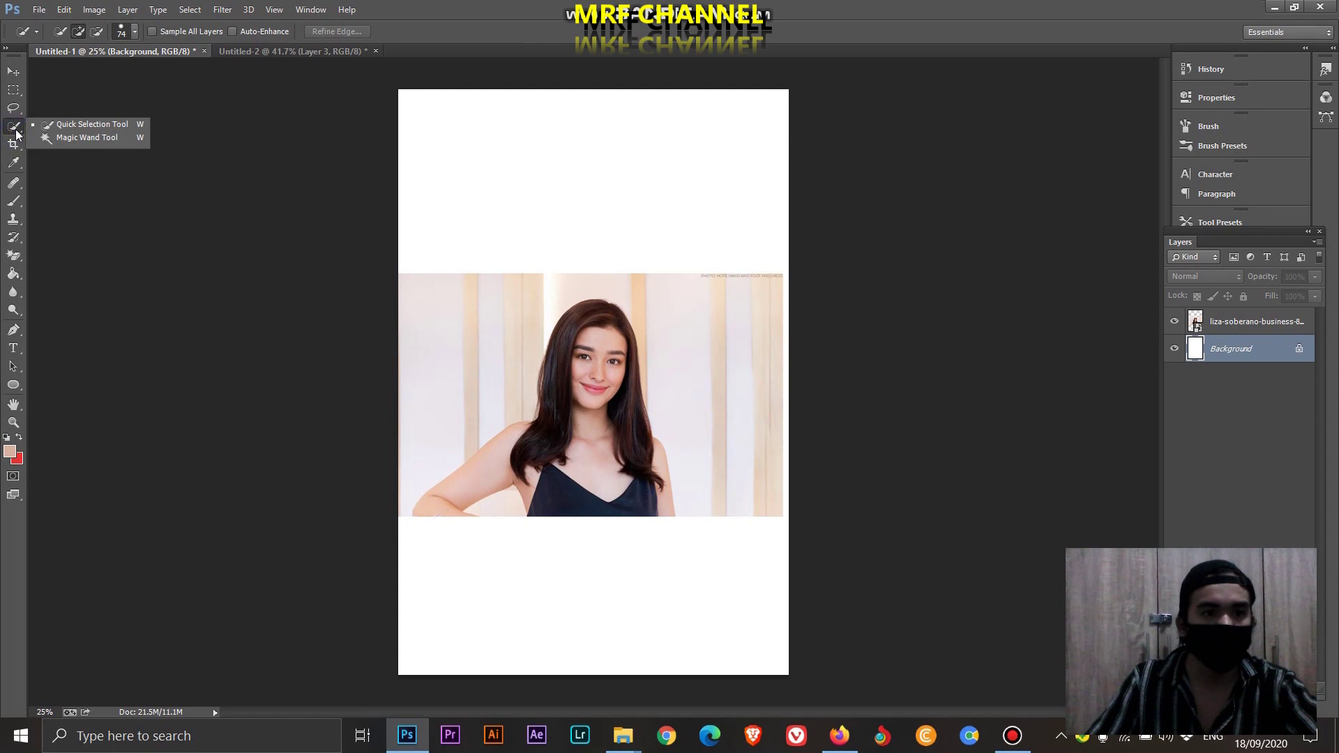
left_click(60, 126)
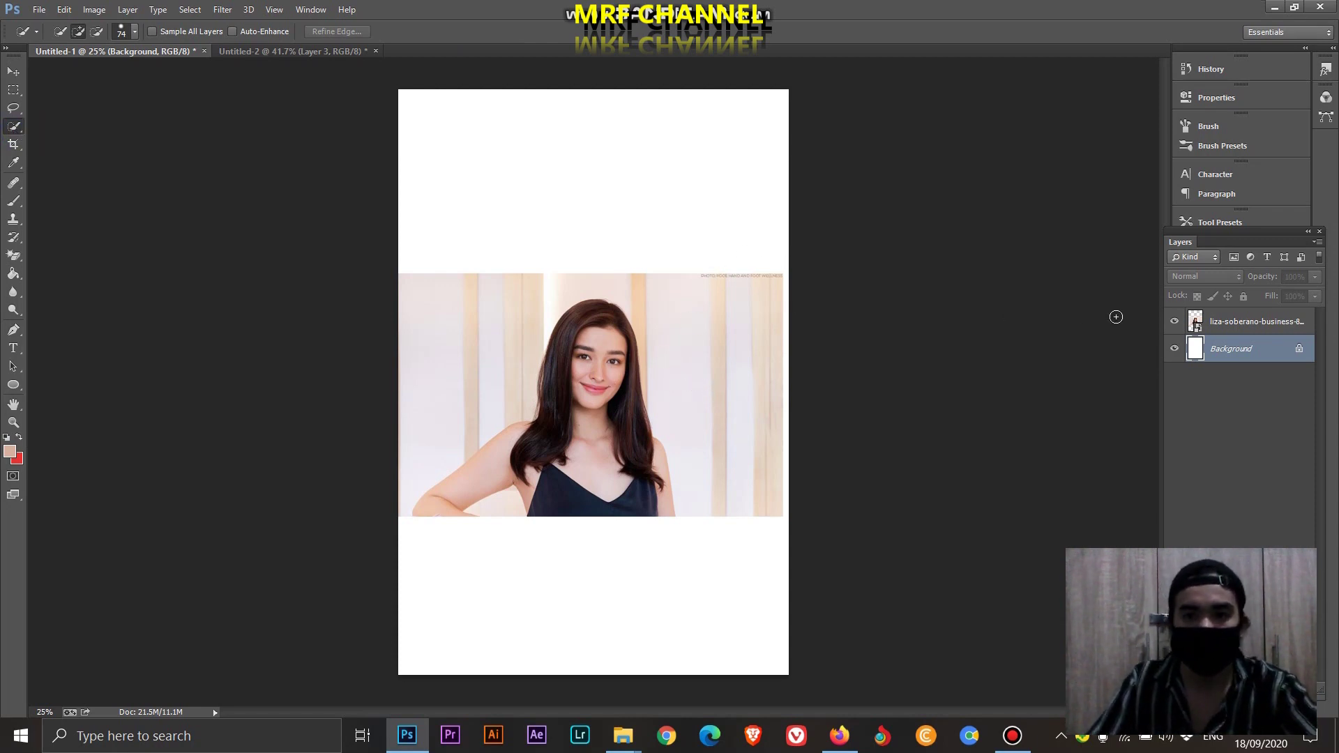
left_click(1211, 321)
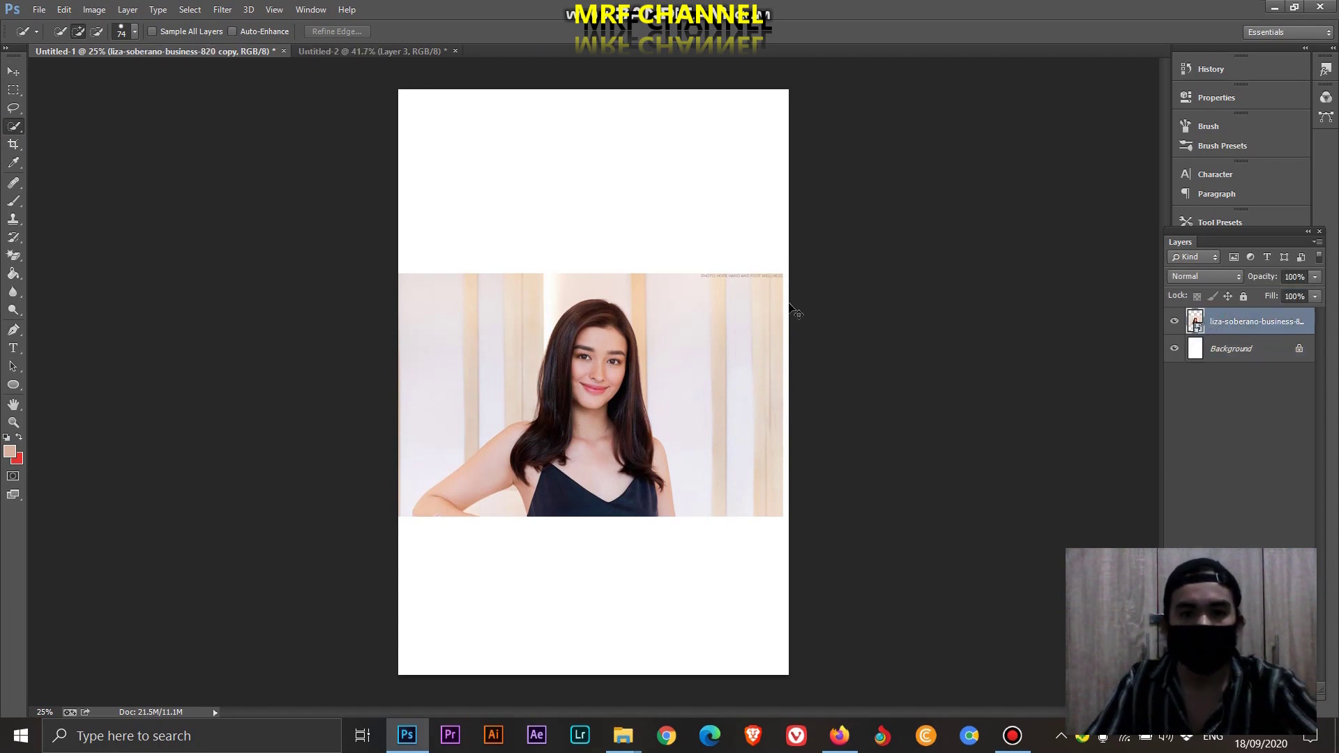
key("ctrl+t")
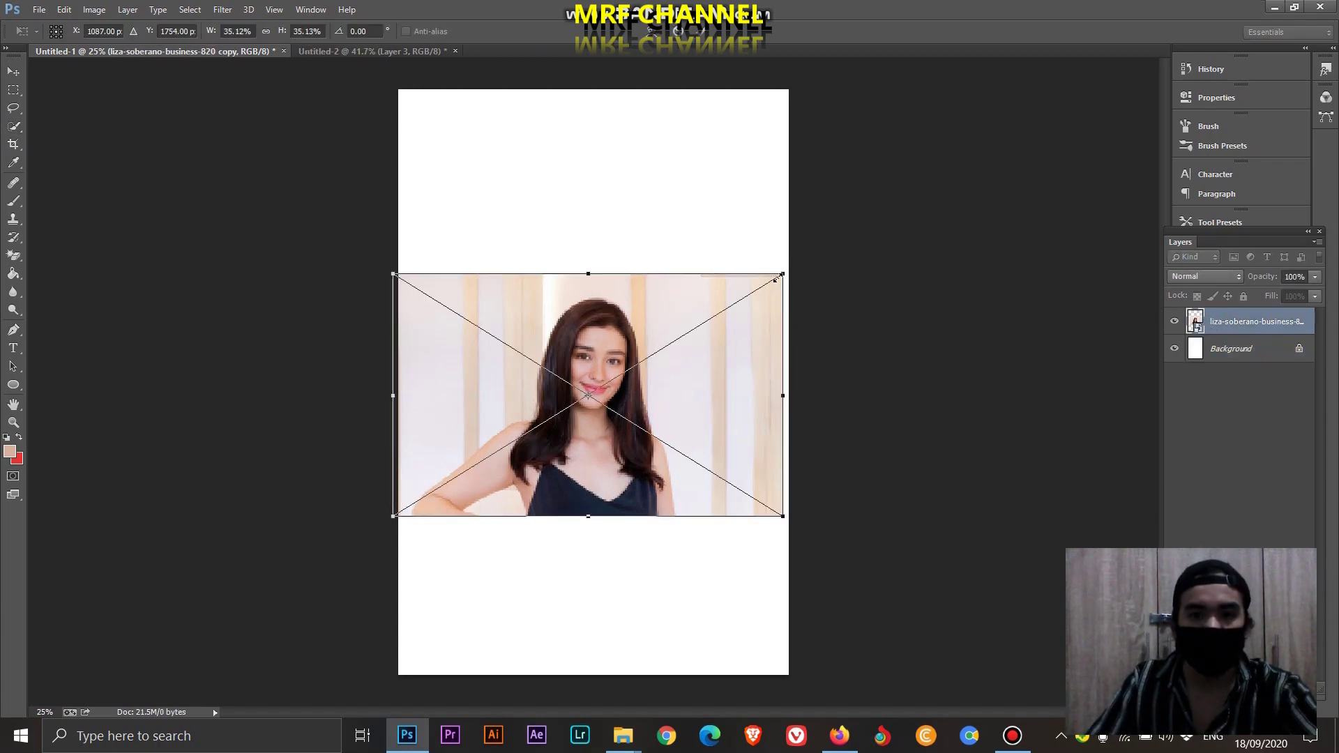
left_click_drag(780, 275, 825, 246)
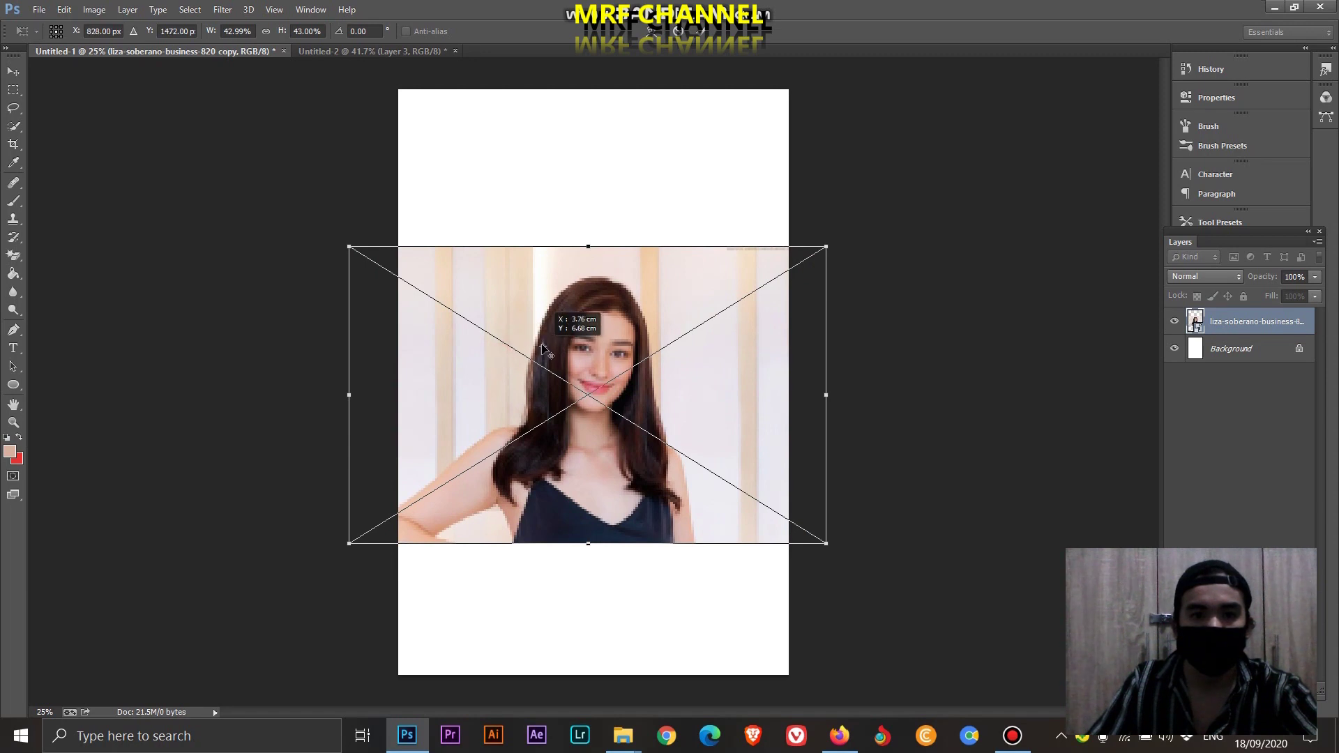
left_click_drag(543, 346, 573, 342)
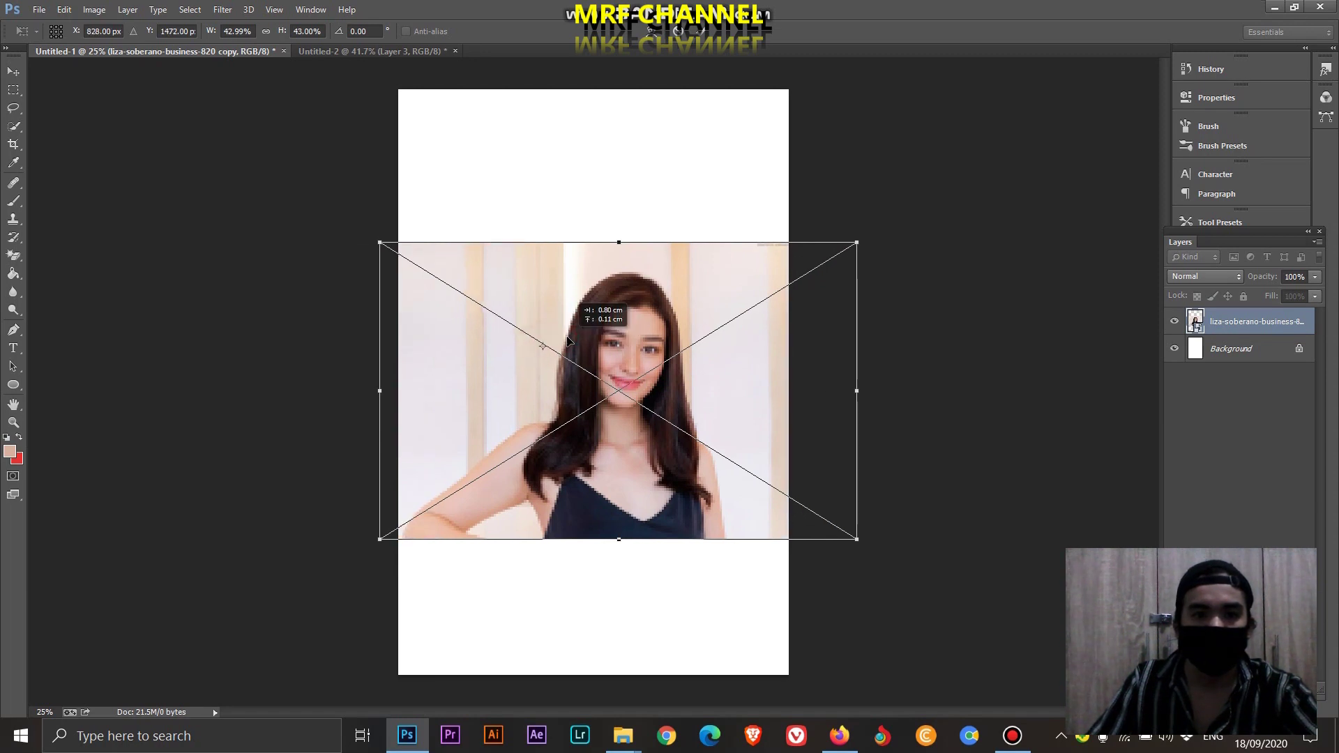
left_click(704, 39)
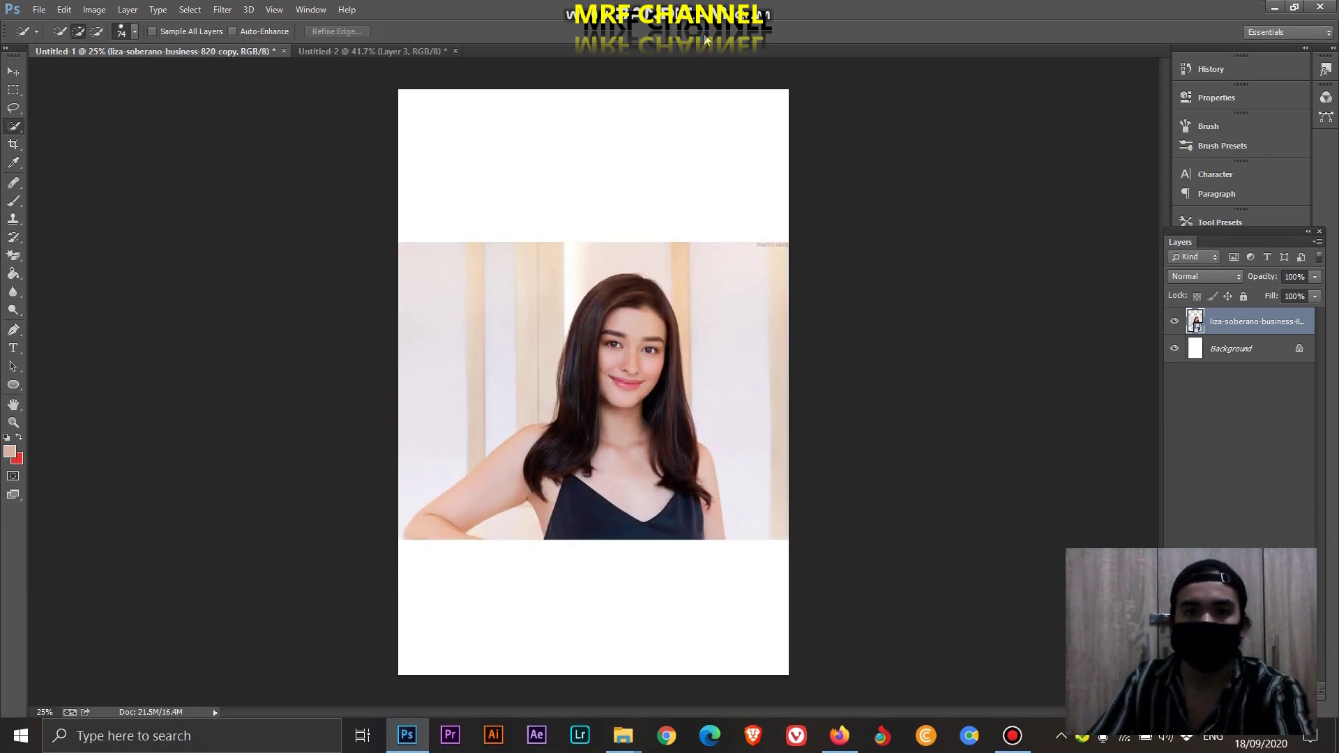
Quick-select the woman's hair from top to bottom, plus her face
scroll(732, 125, "up", 3)
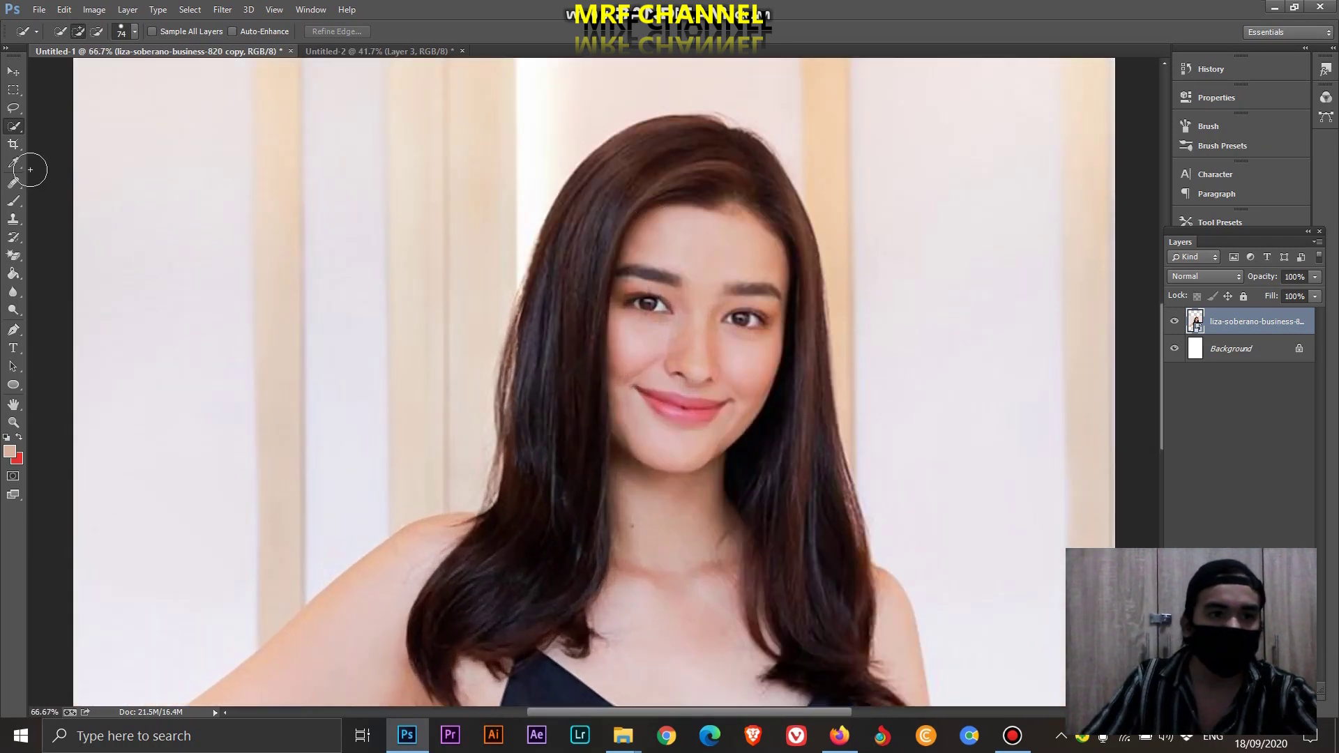
right_click(14, 126)
left_click(76, 125)
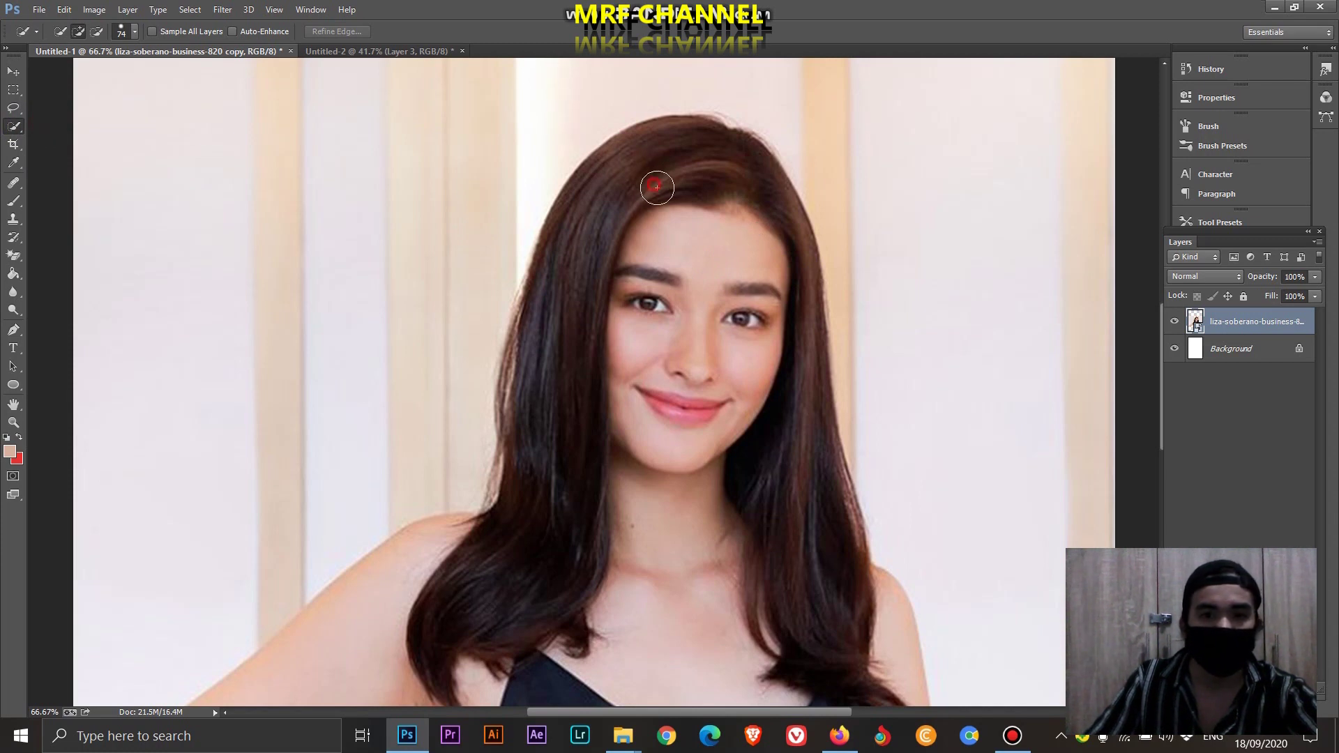
left_click_drag(657, 195, 658, 179)
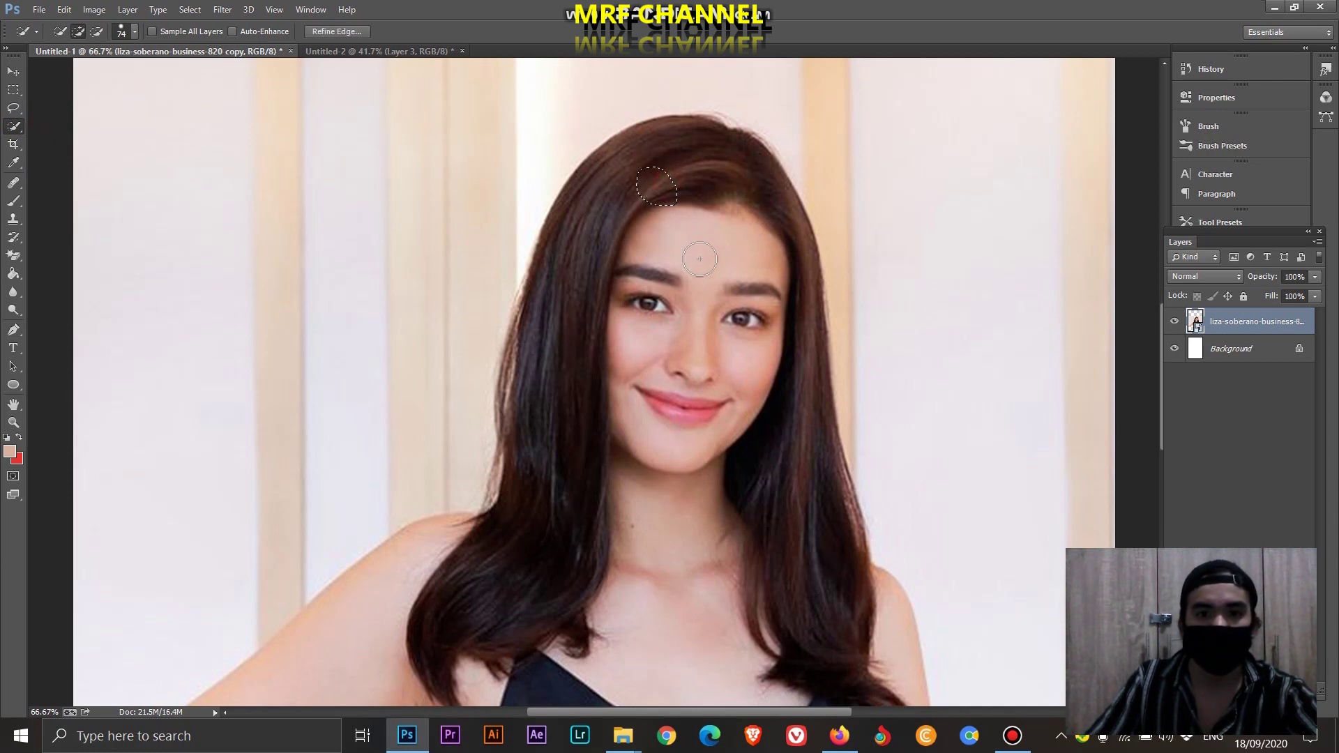
left_click_drag(690, 284, 684, 260)
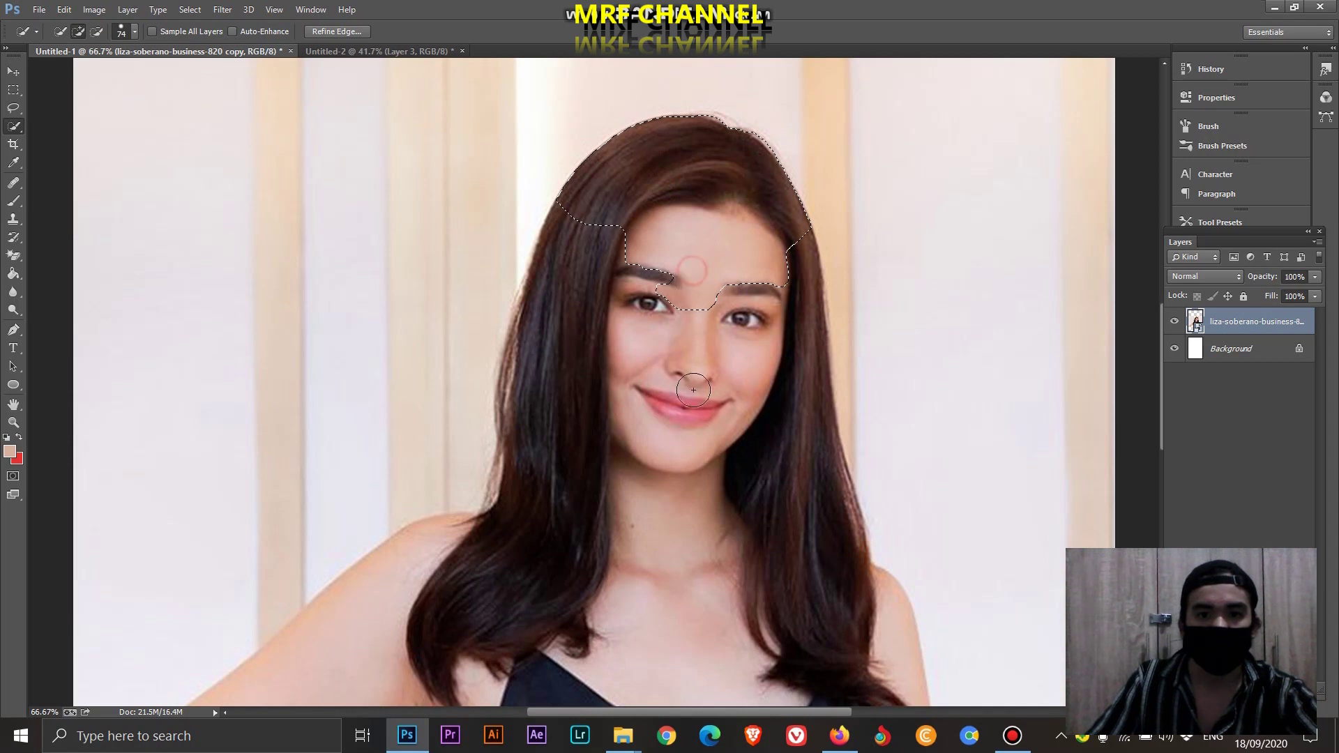
left_click_drag(698, 503, 697, 551)
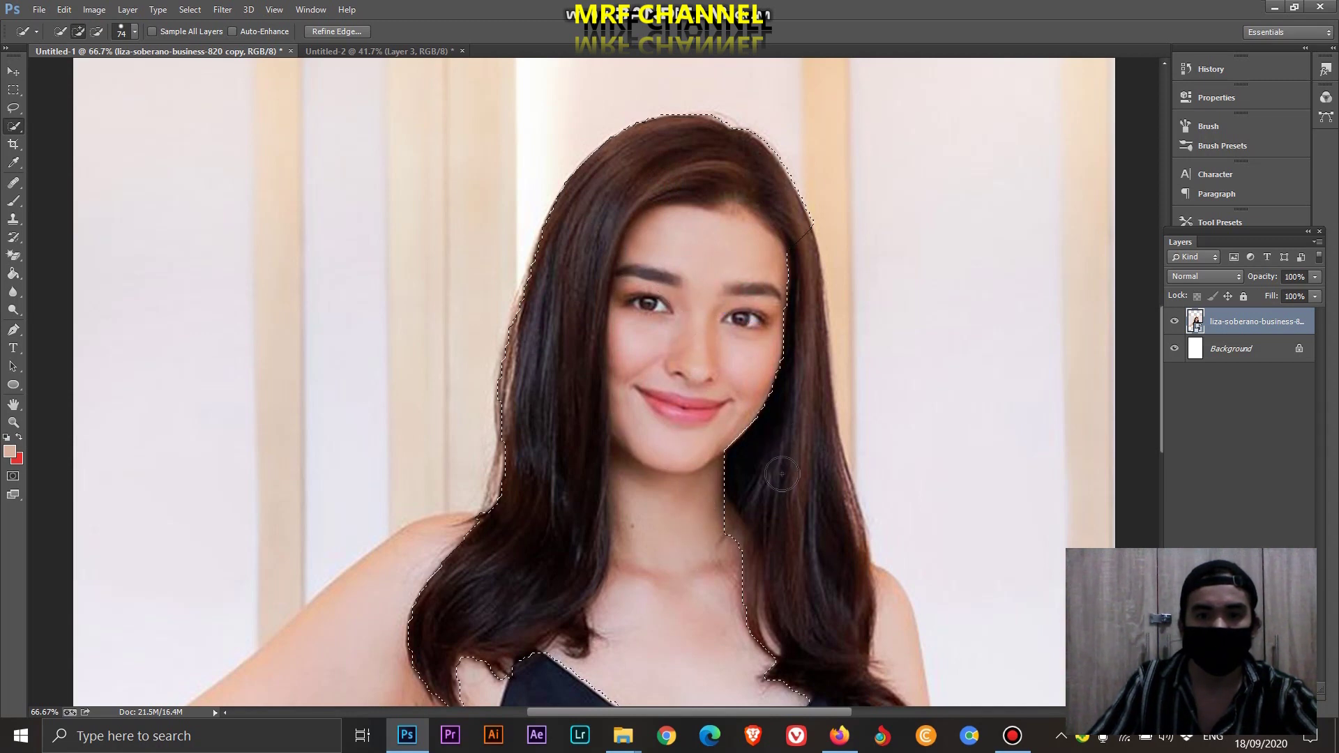
scroll(727, 461, "down", 1)
left_click_drag(726, 385, 718, 353)
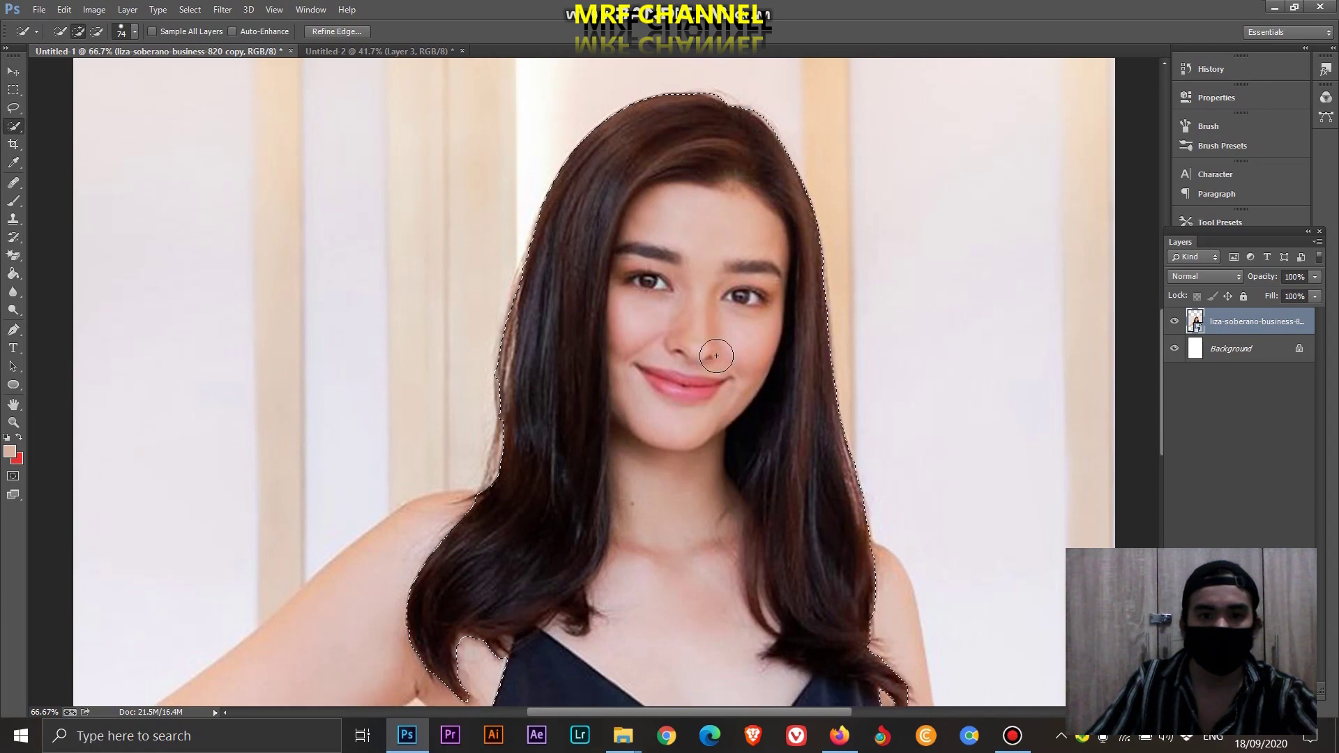
key("ctrl+minus")
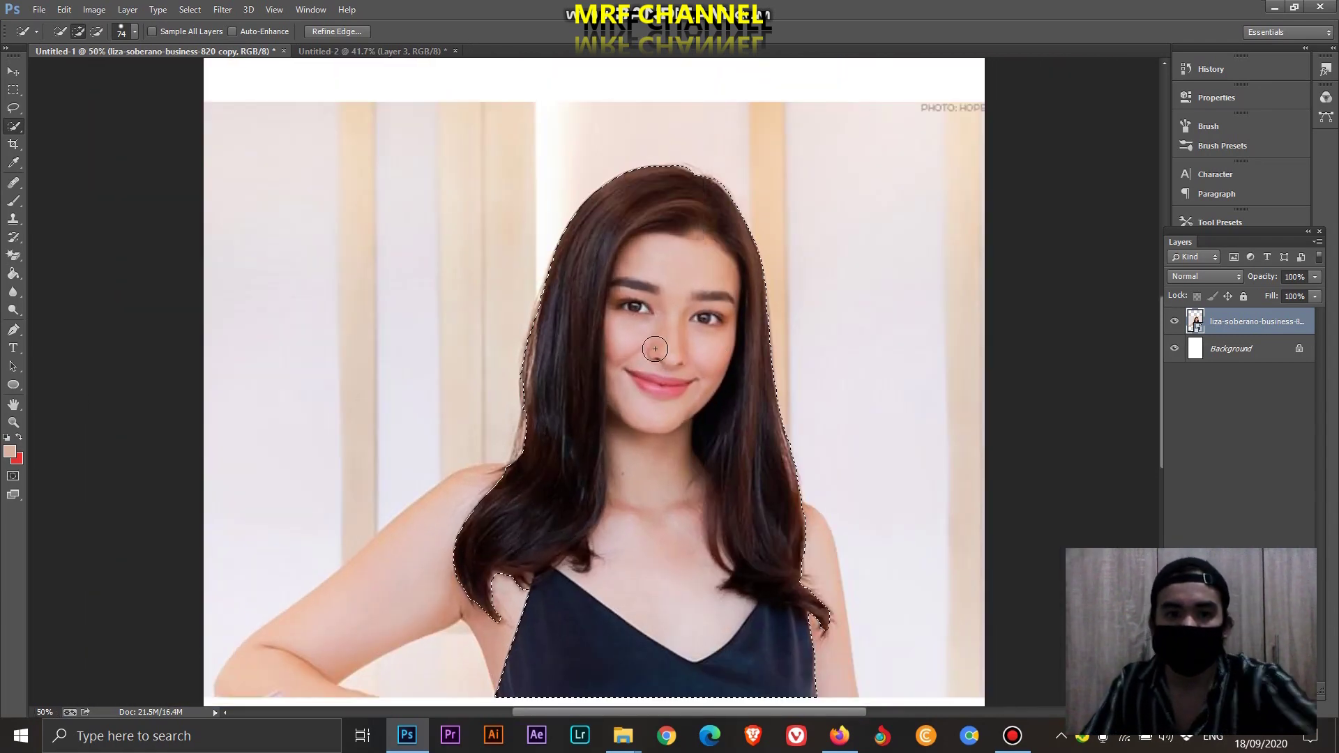
Add the woman's left side, right shoulder and arm to the selection
left_click(78, 37)
scroll(374, 279, "down", 1)
left_click_drag(499, 481, 404, 553)
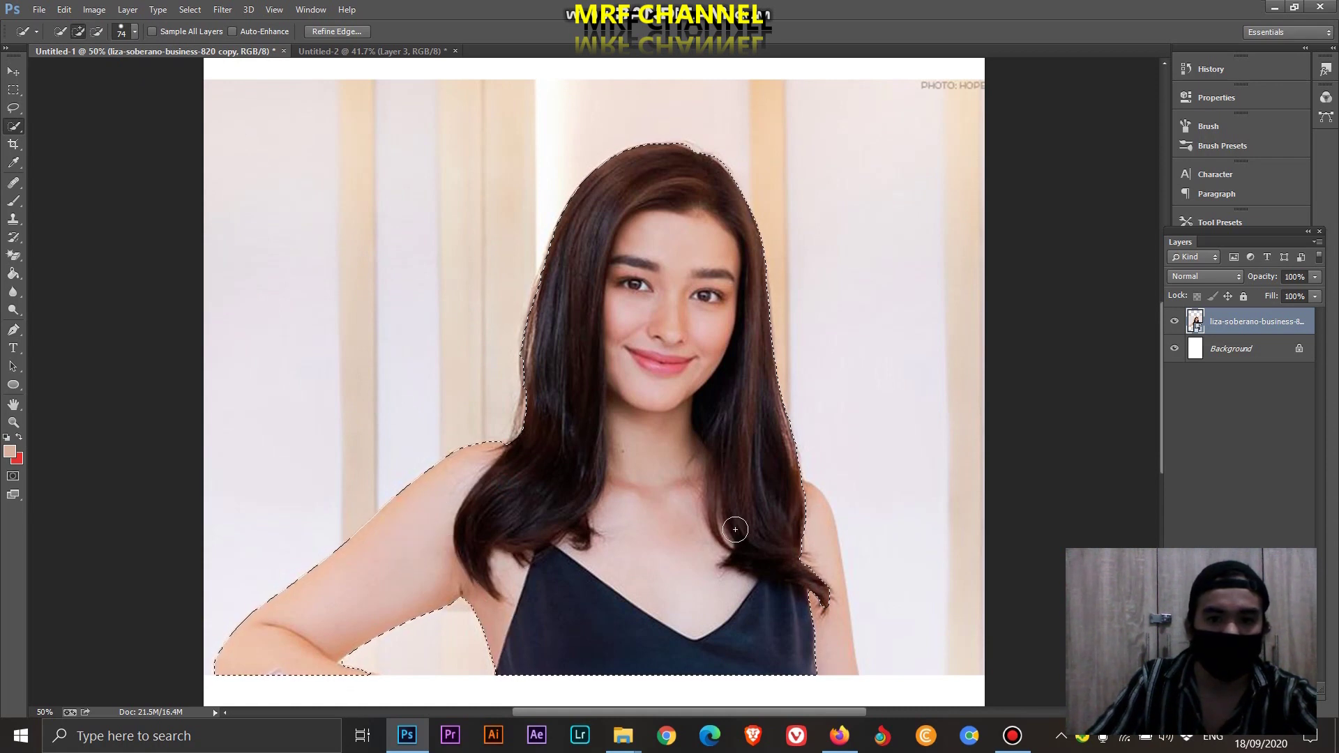
left_click_drag(791, 513, 842, 599)
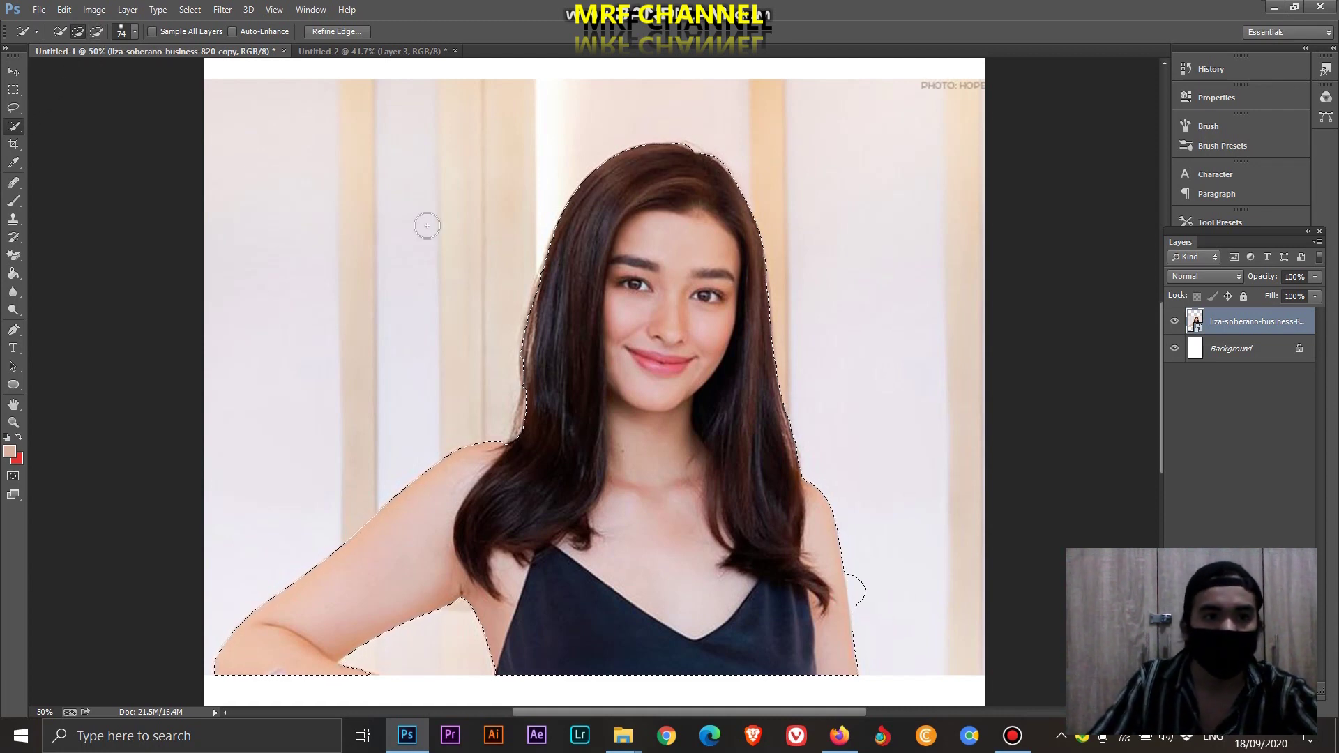
left_click(866, 600)
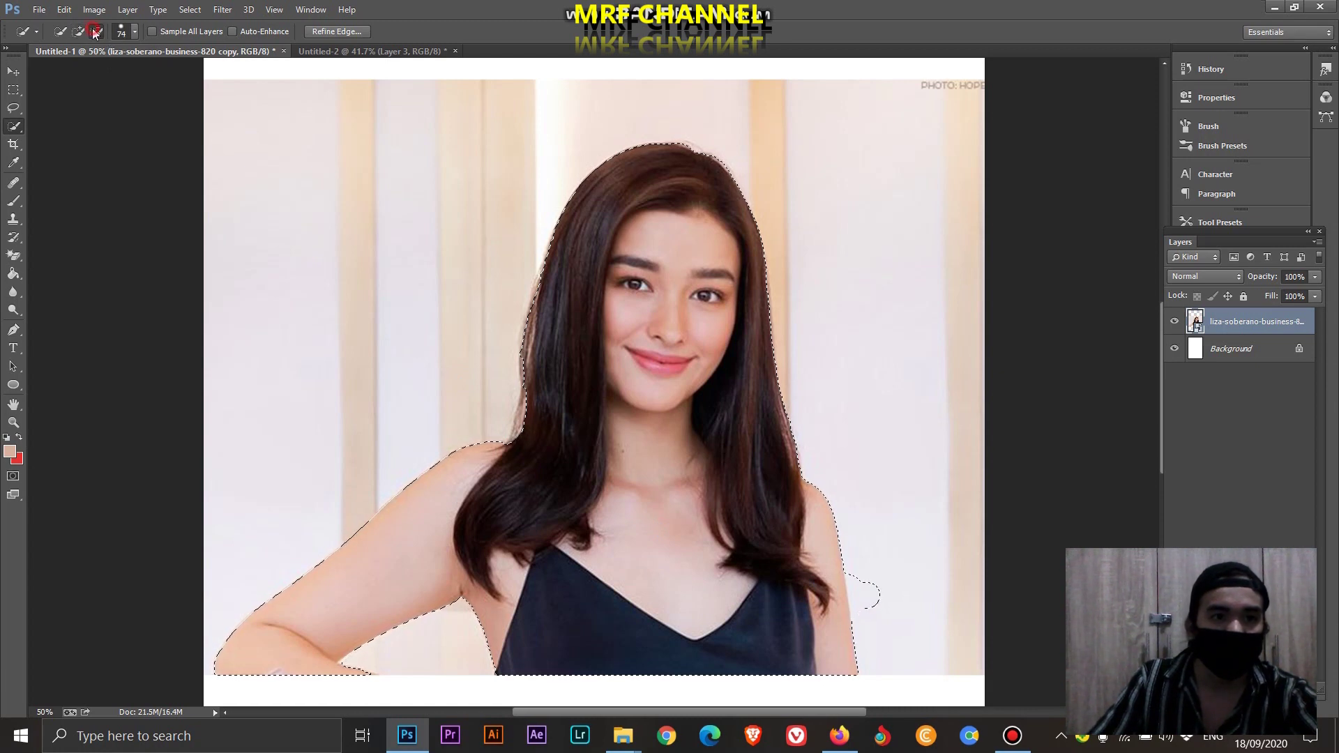
Trim stray selection edges beside the right arm and around the top of the hair
left_click(96, 32)
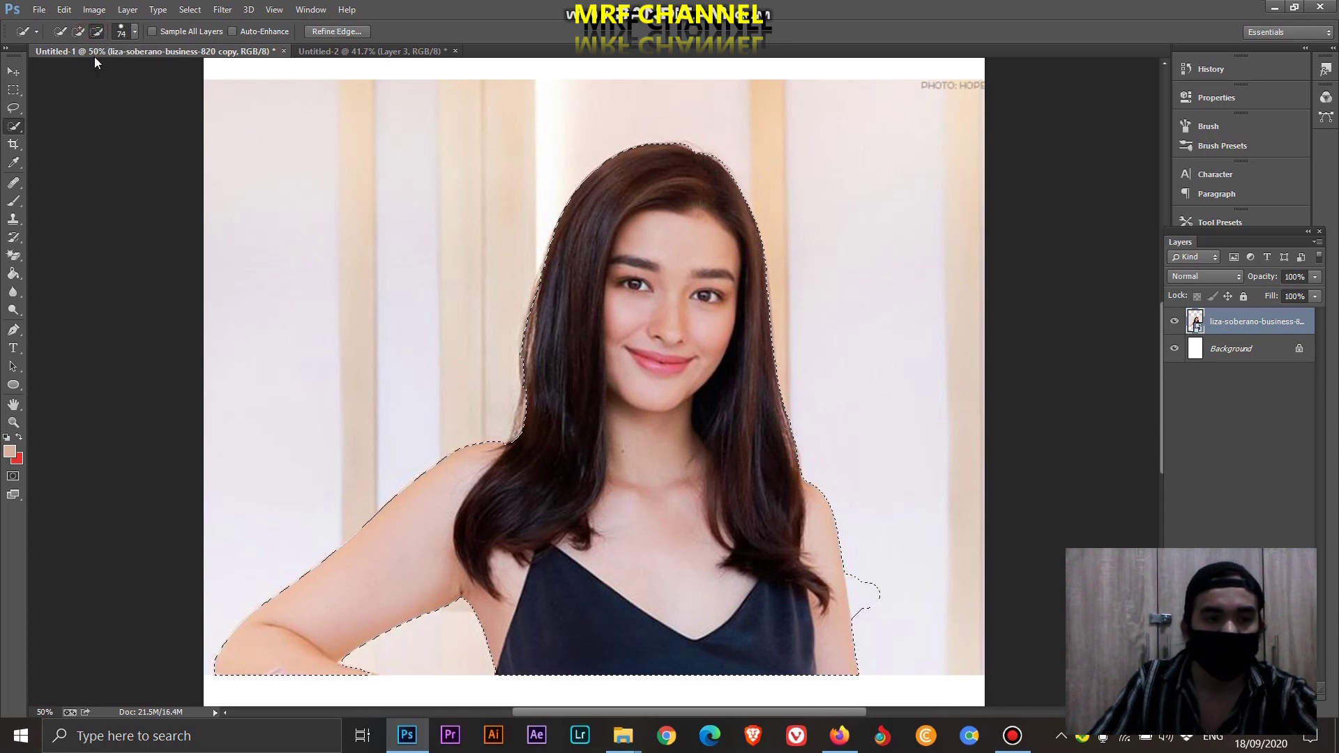
left_click(871, 608)
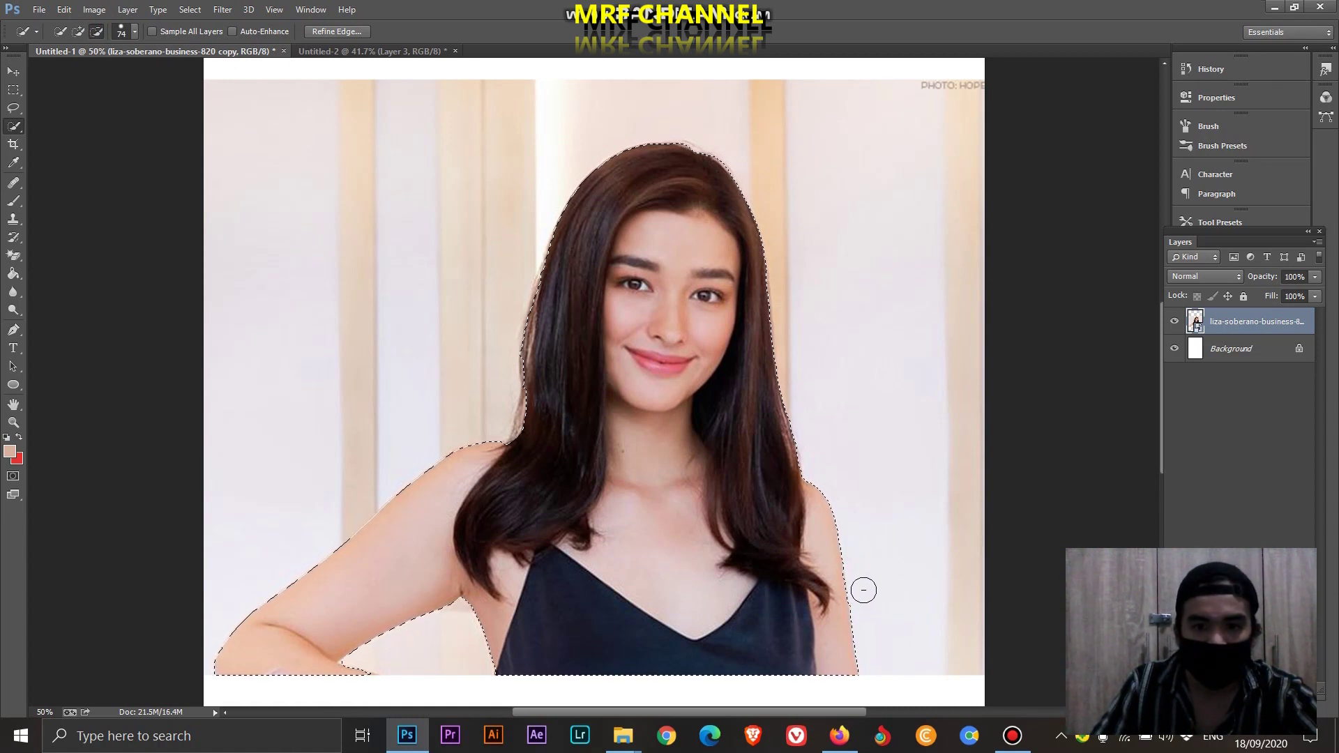
left_click(865, 587)
left_click(462, 392)
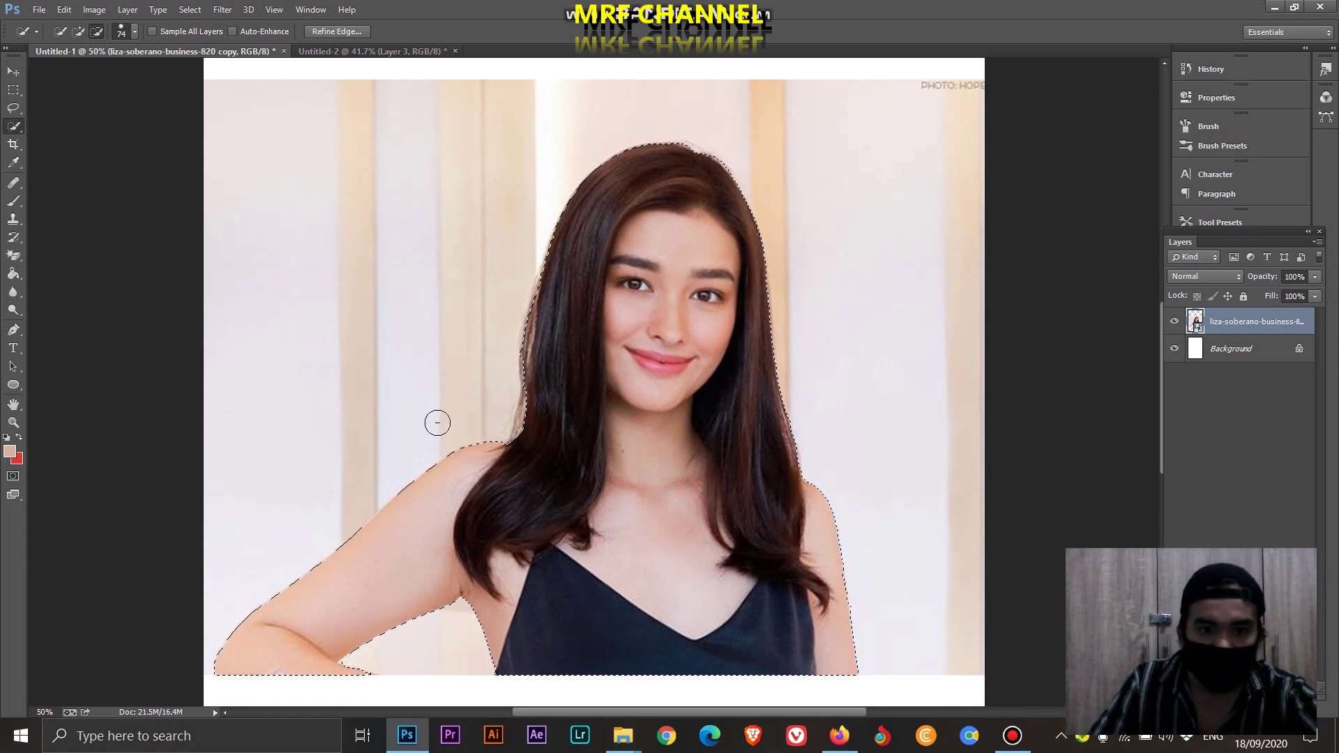
left_click(535, 156)
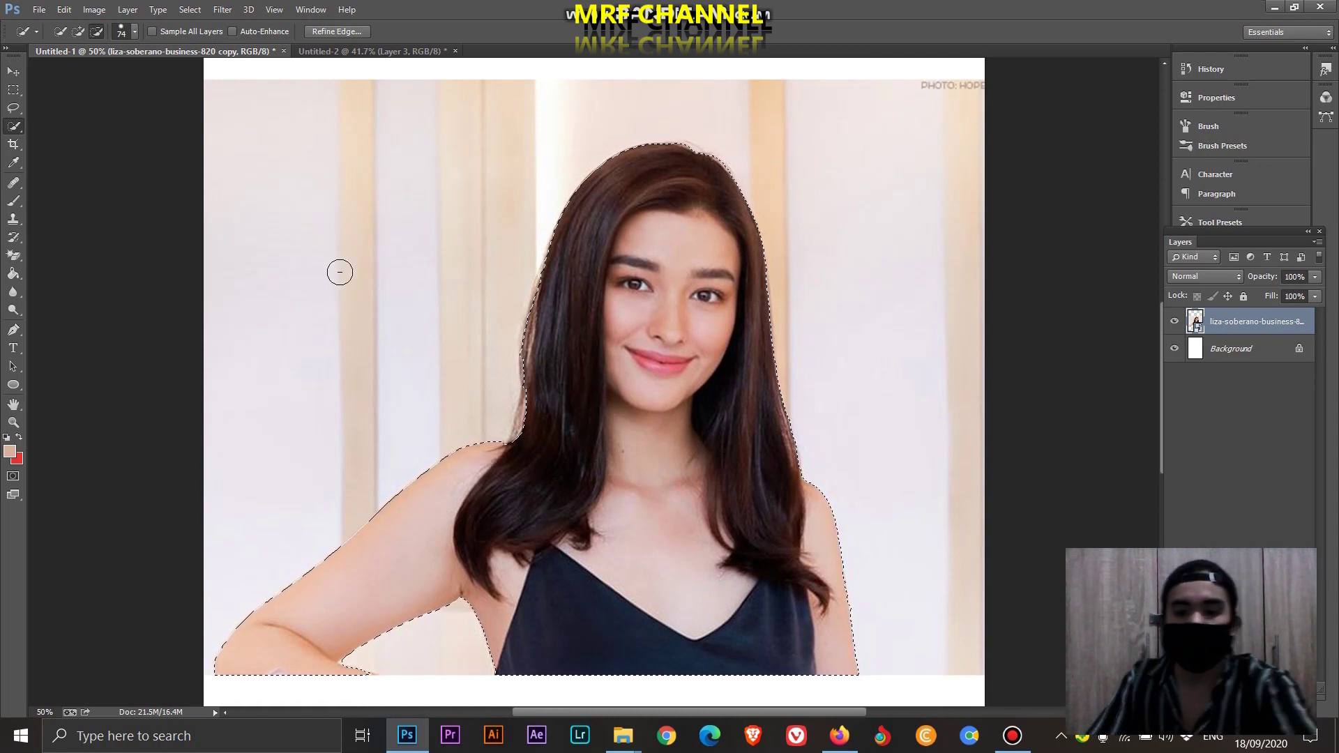
key("ctrl+minus")
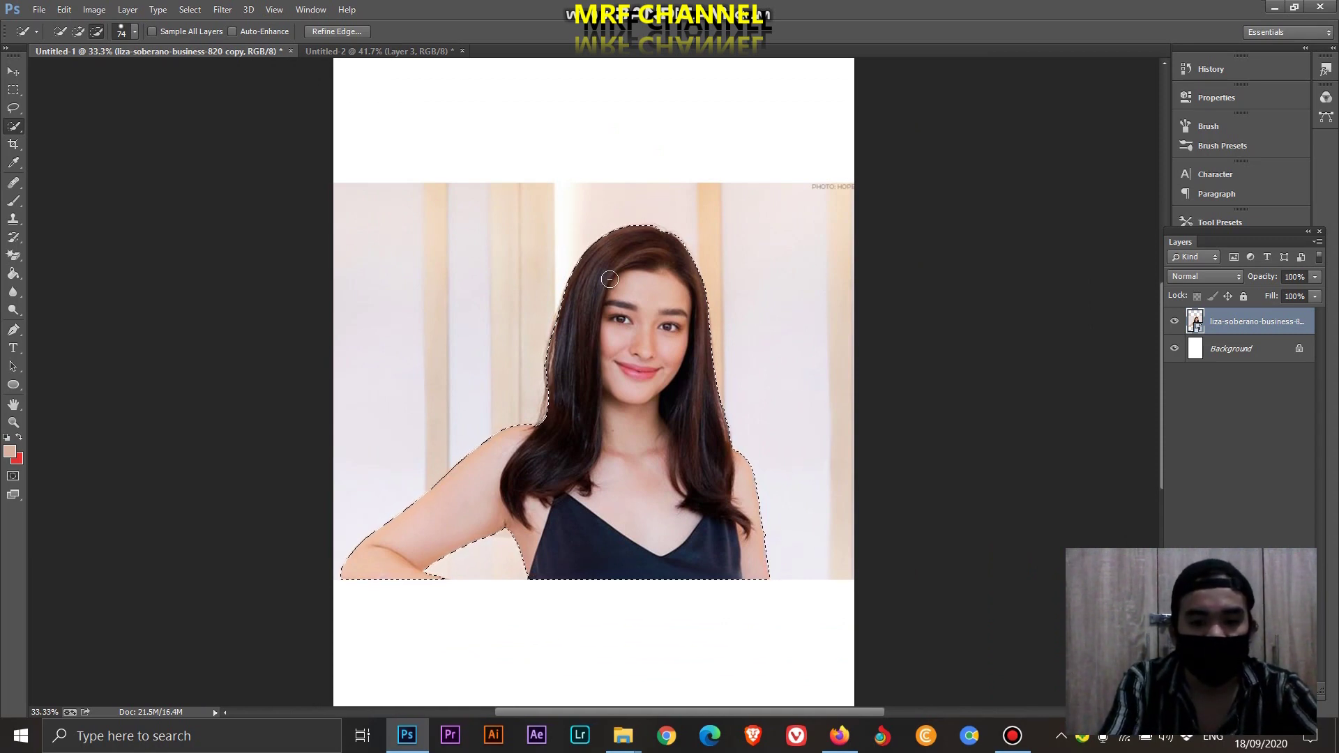
Copy the selected woman to Layer 1, hide the original photo, and shift the cut-out right
key("ctrl+j")
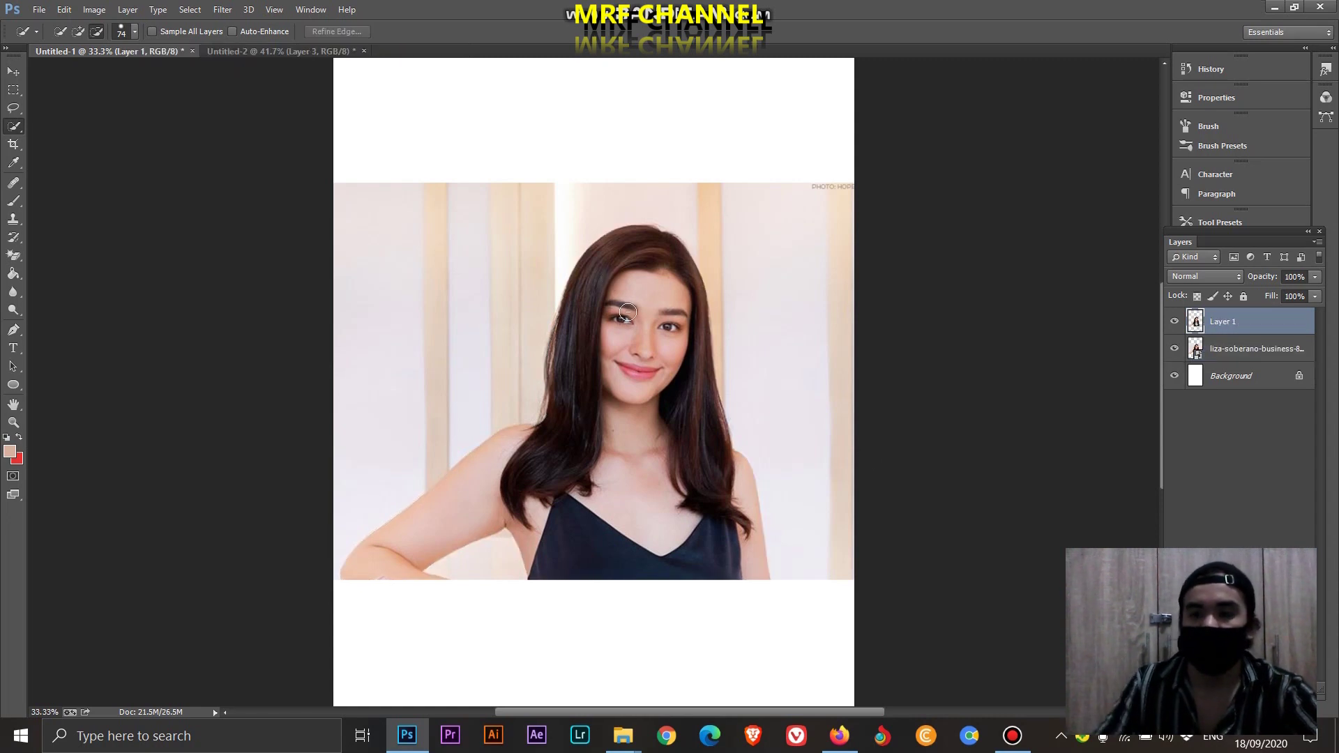
left_click(1175, 349)
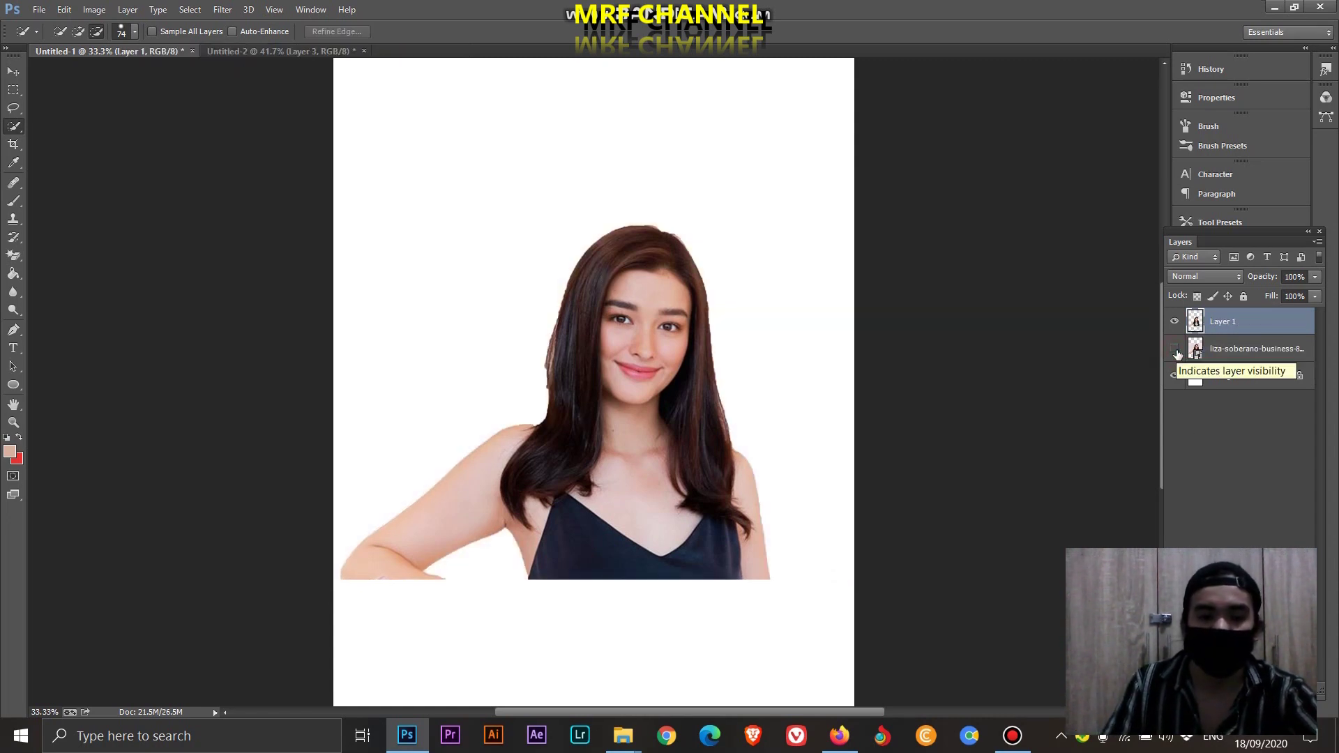
key("t")
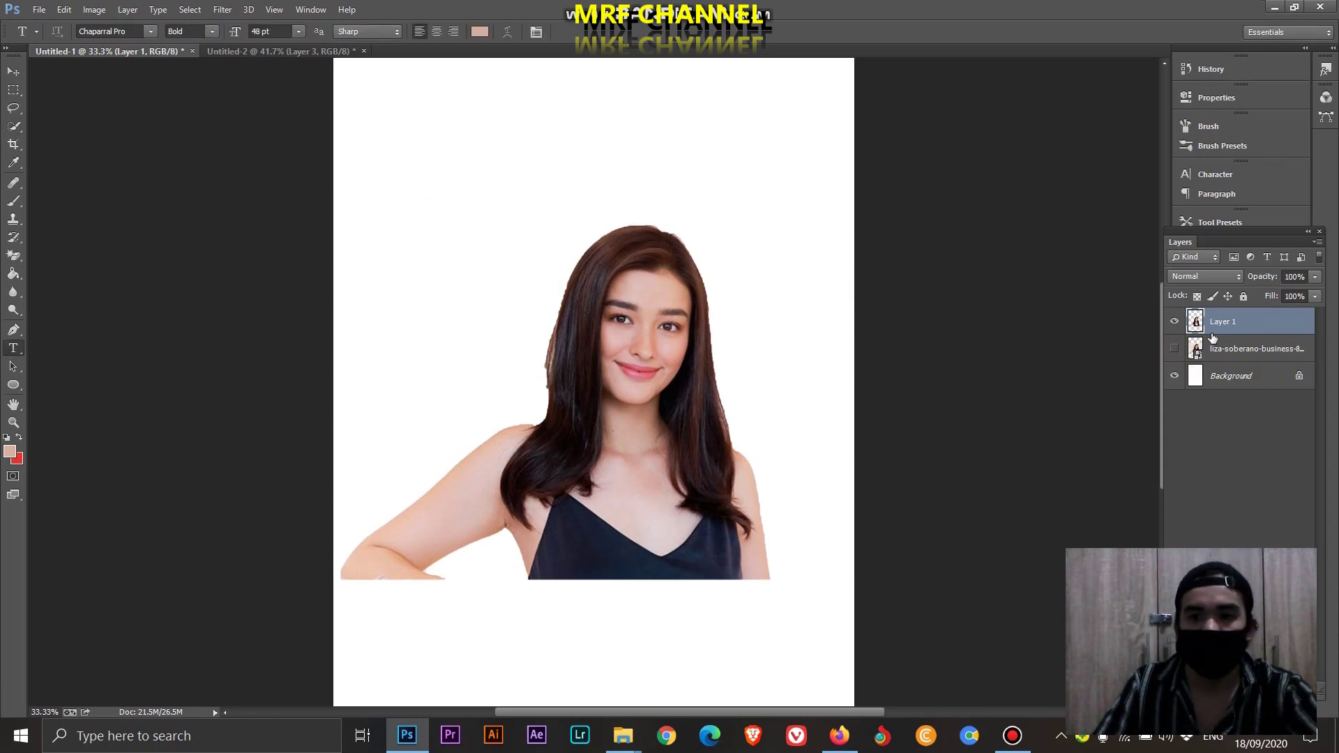
key("ctrl+t")
left_click_drag(646, 286, 668, 286)
Scale the cut-out woman to about 117%, nudge her into place, and apply
left_click_drag(790, 222, 825, 194)
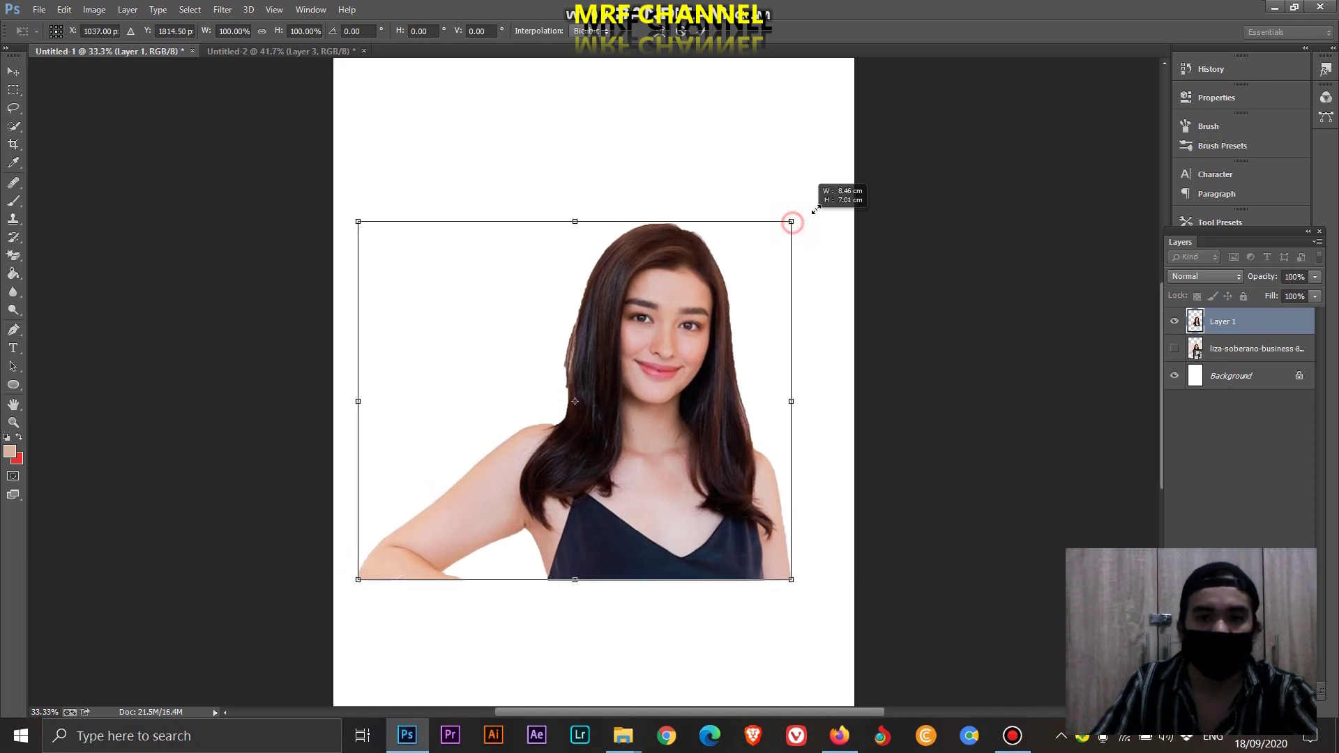
left_click_drag(739, 276, 738, 274)
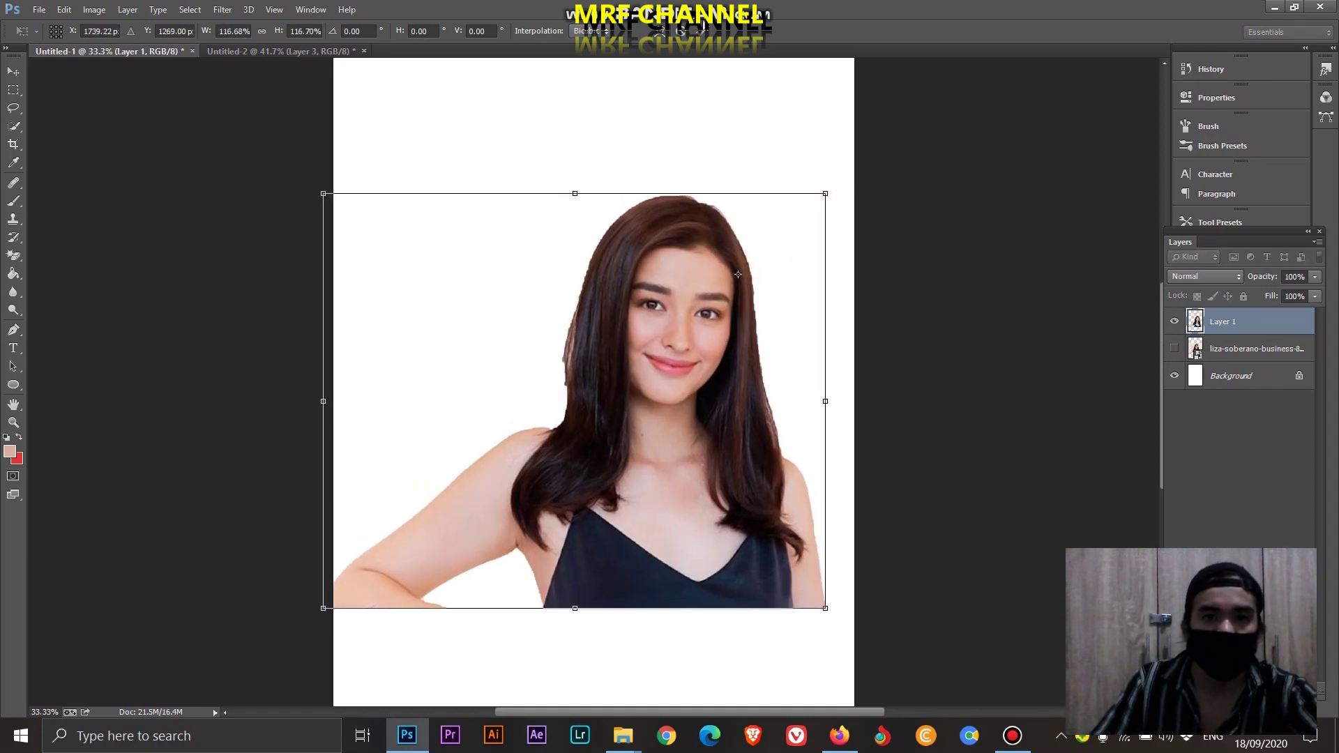
key("Return")
key("t")
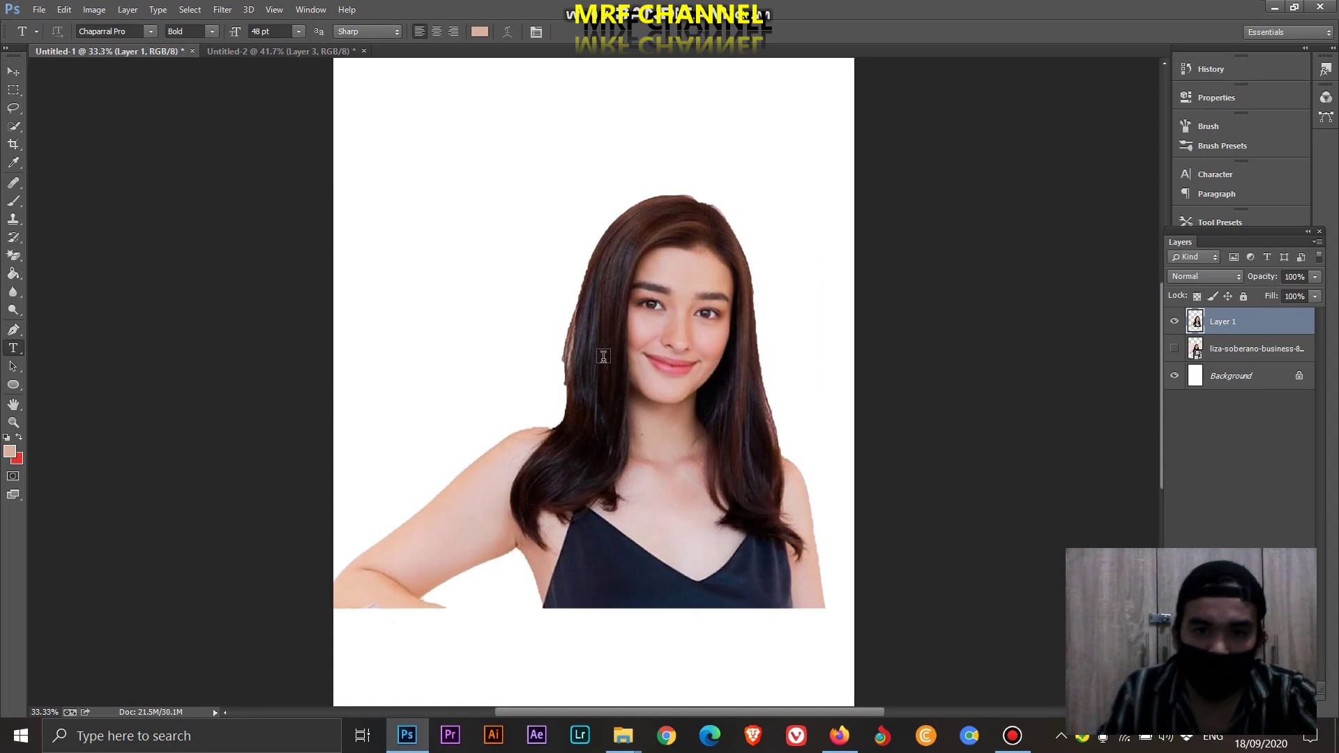
key("v")
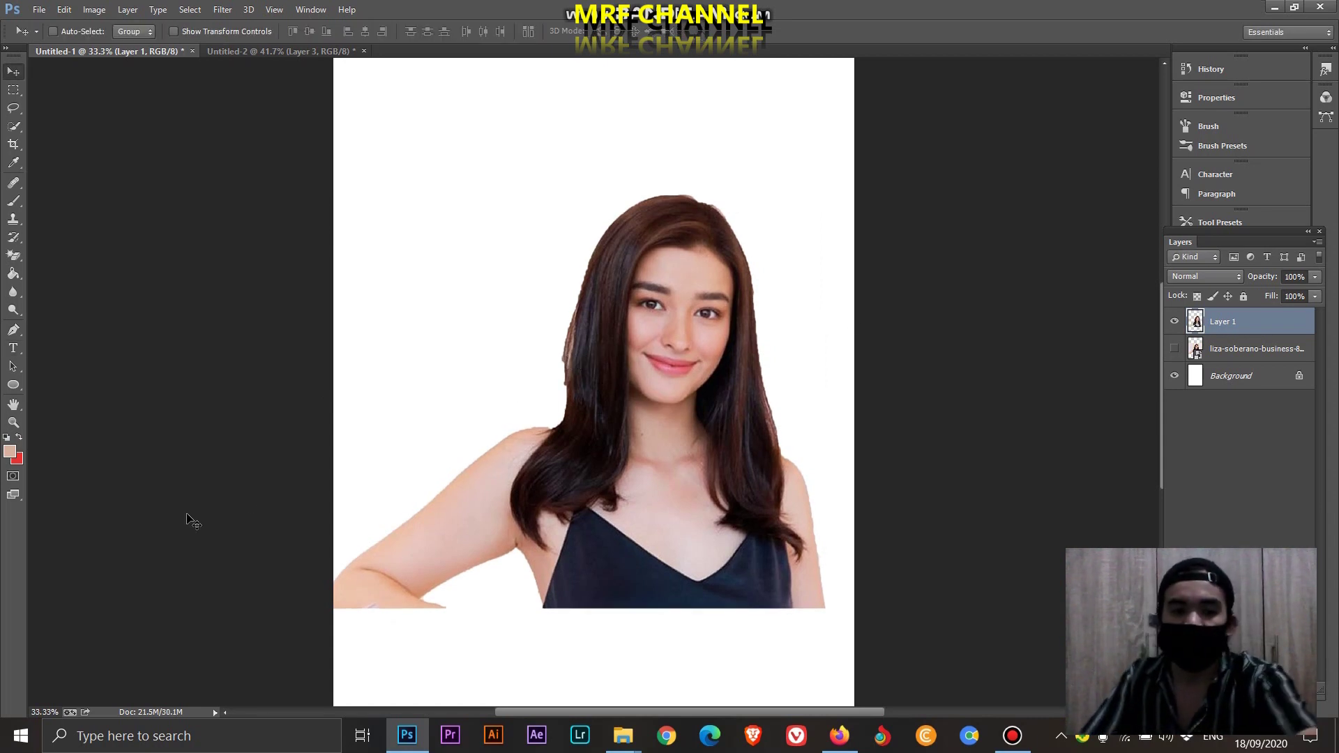
Add a new empty Layer 2 beneath the woman's layers
left_click(17, 459)
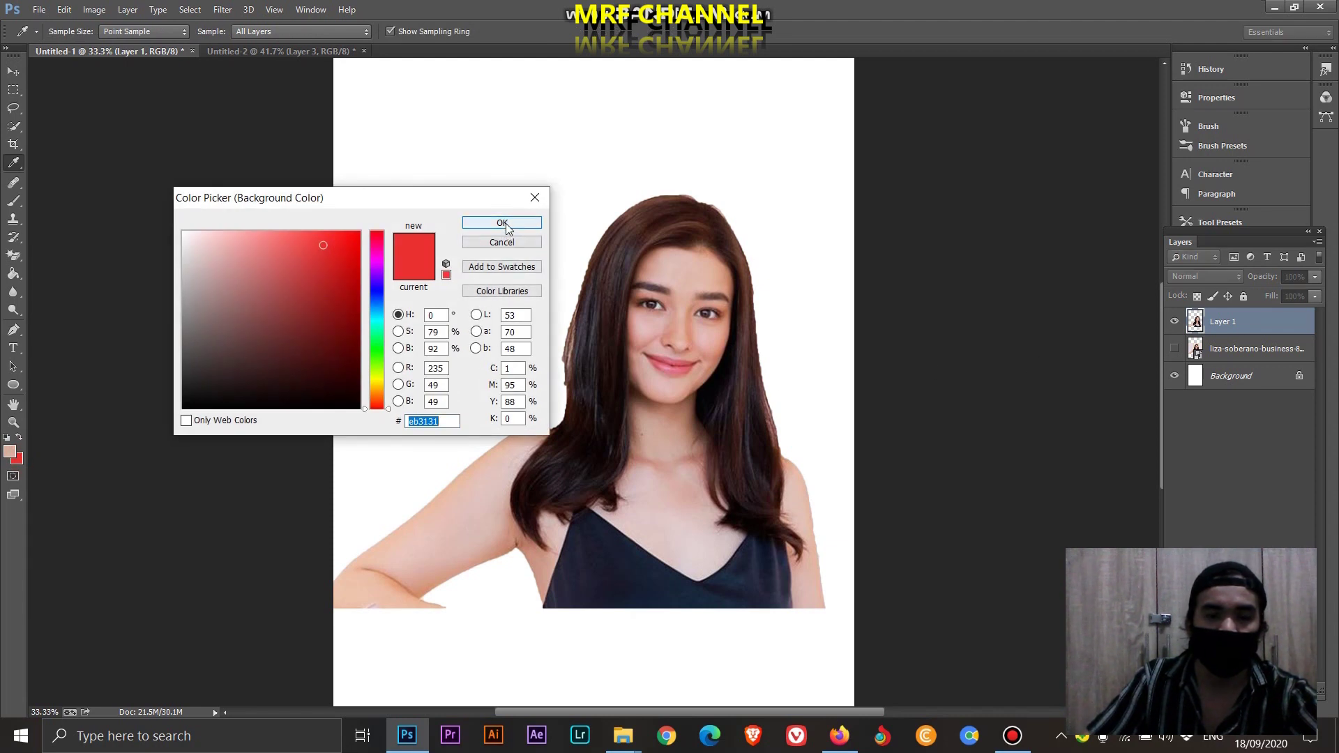
left_click(511, 249)
key("v")
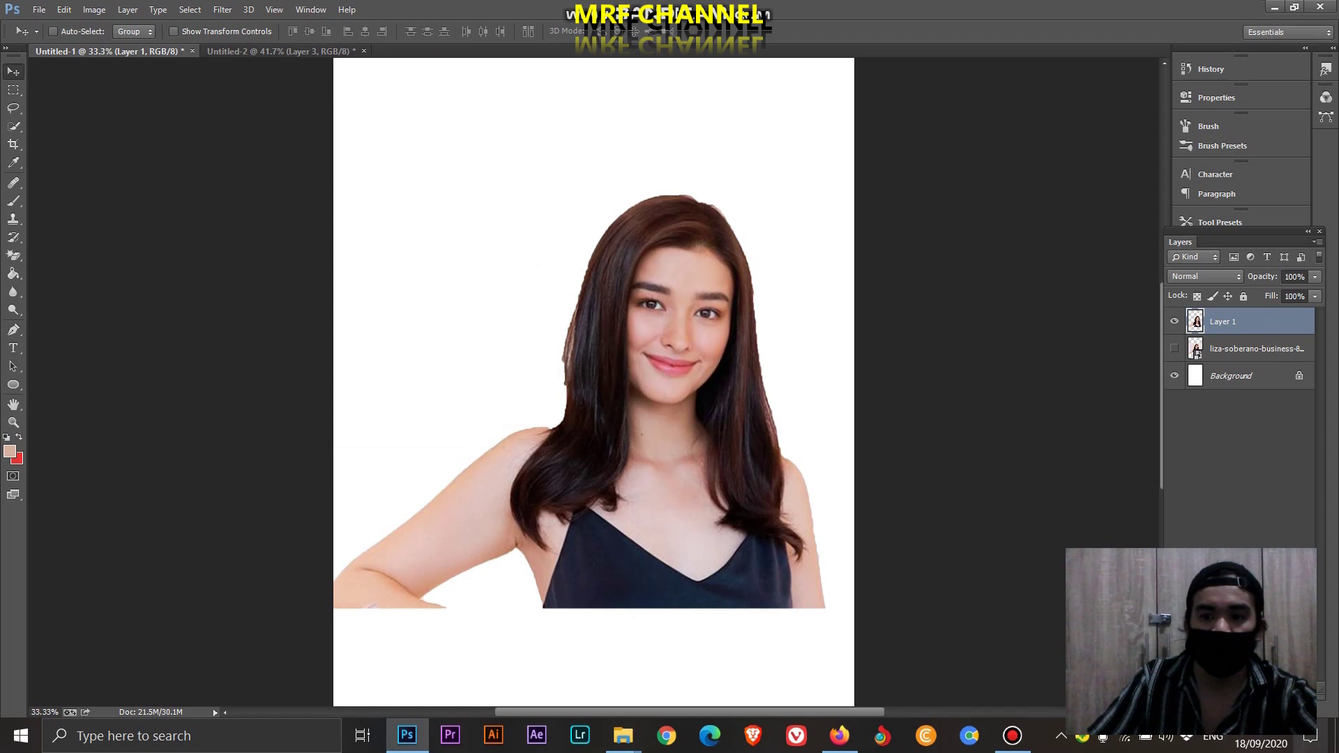
key("ctrl+shift+alt+n")
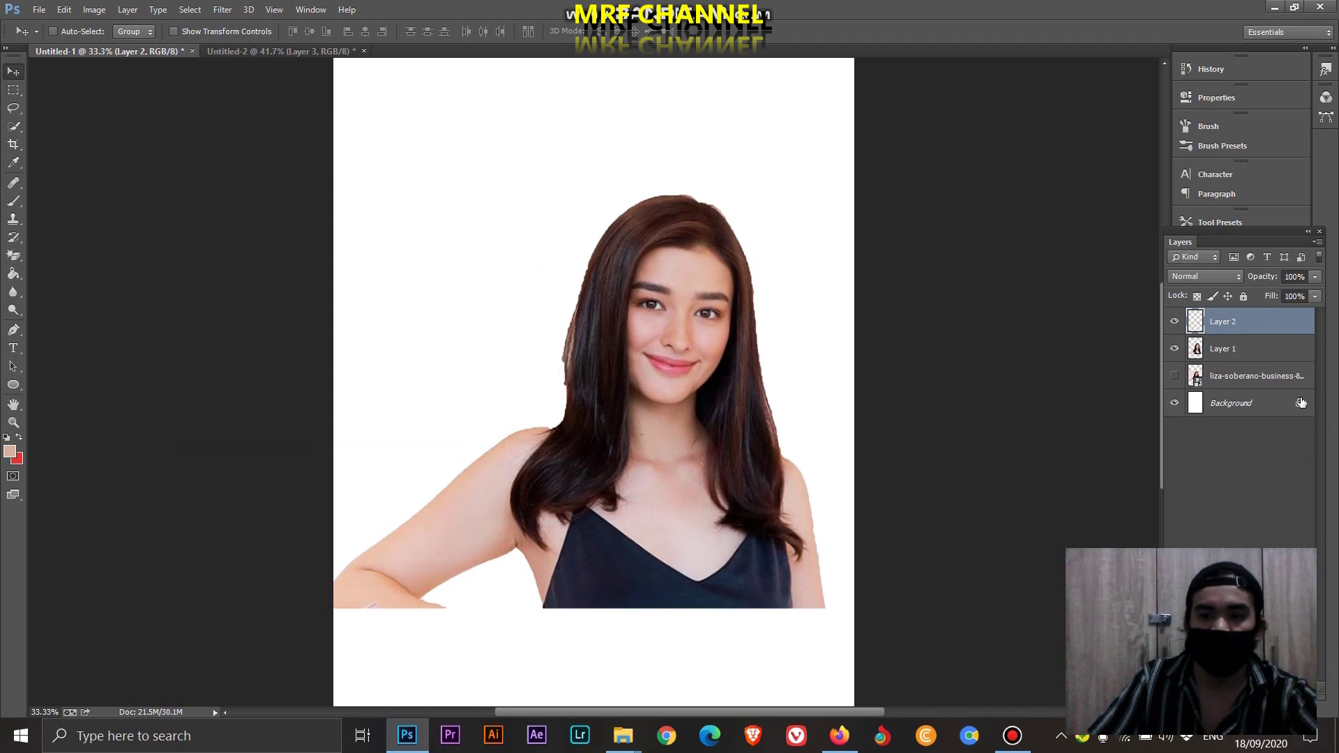
left_click_drag(1259, 327, 1258, 385)
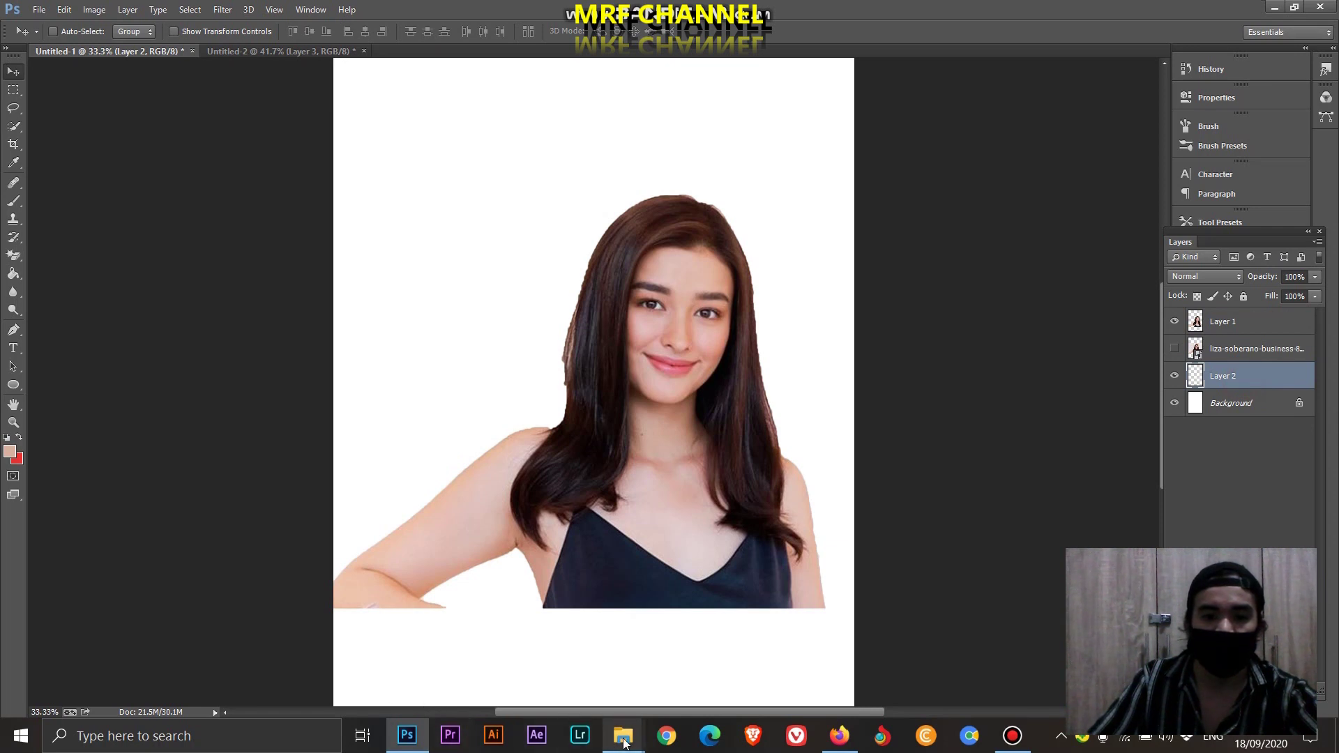
Set the background colour to bright green #4cec44
left_click(16, 459)
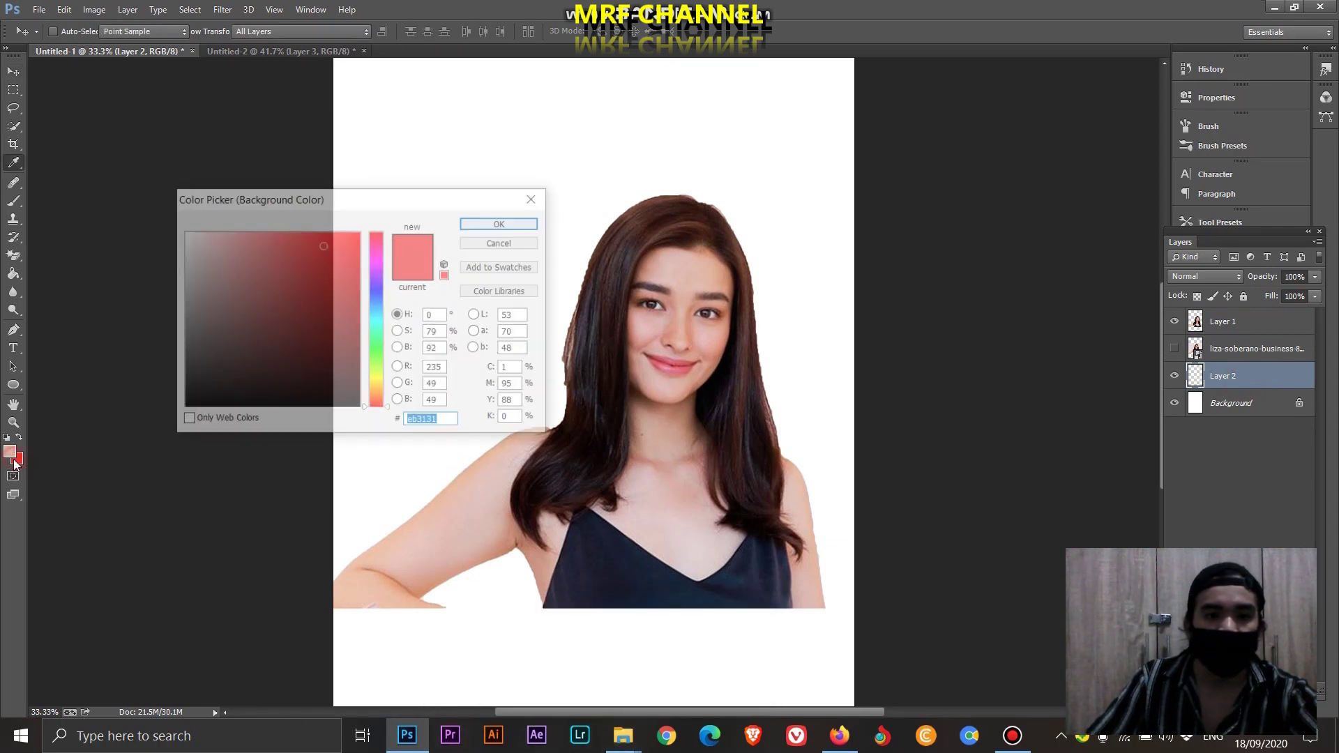
left_click(377, 351)
left_click(291, 271)
left_click(280, 257)
left_click(308, 244)
left_click(502, 223)
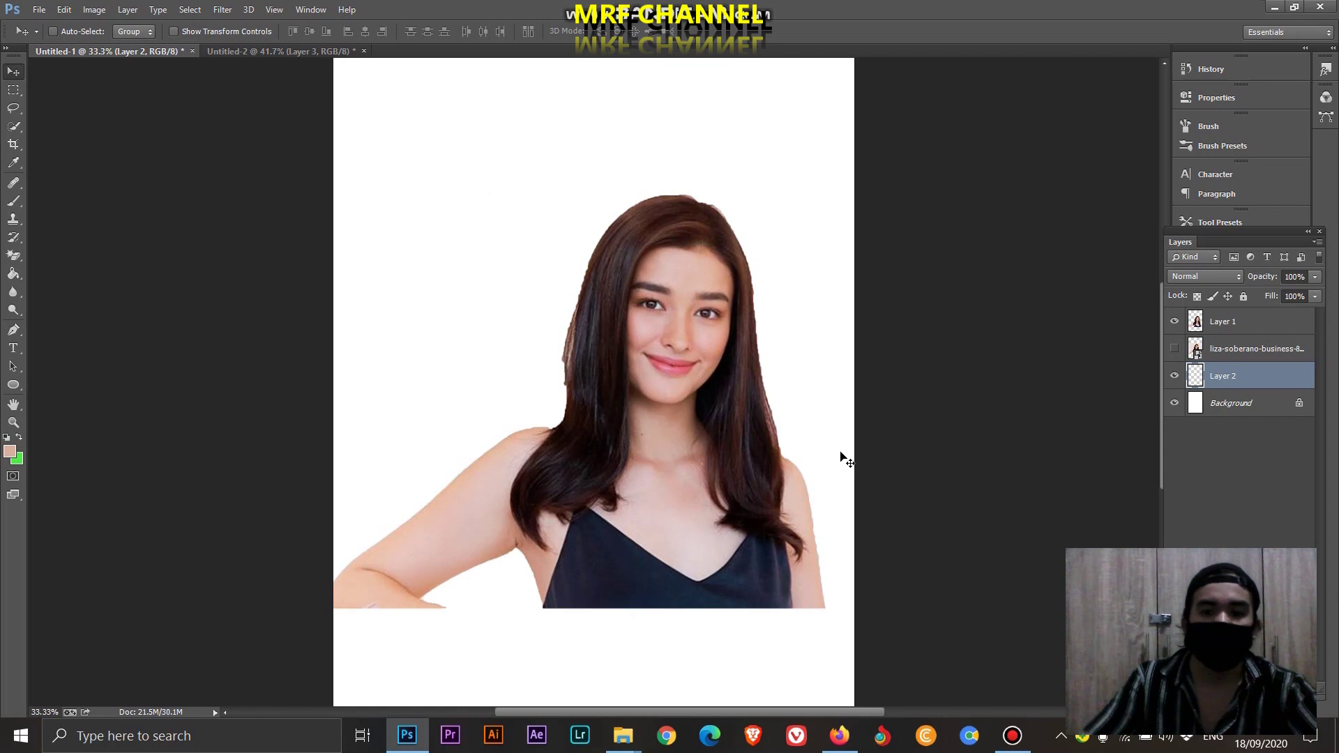
Fill Layer 2 with the green background colour and zoom out to view the page
key("ctrl+BackSpace")
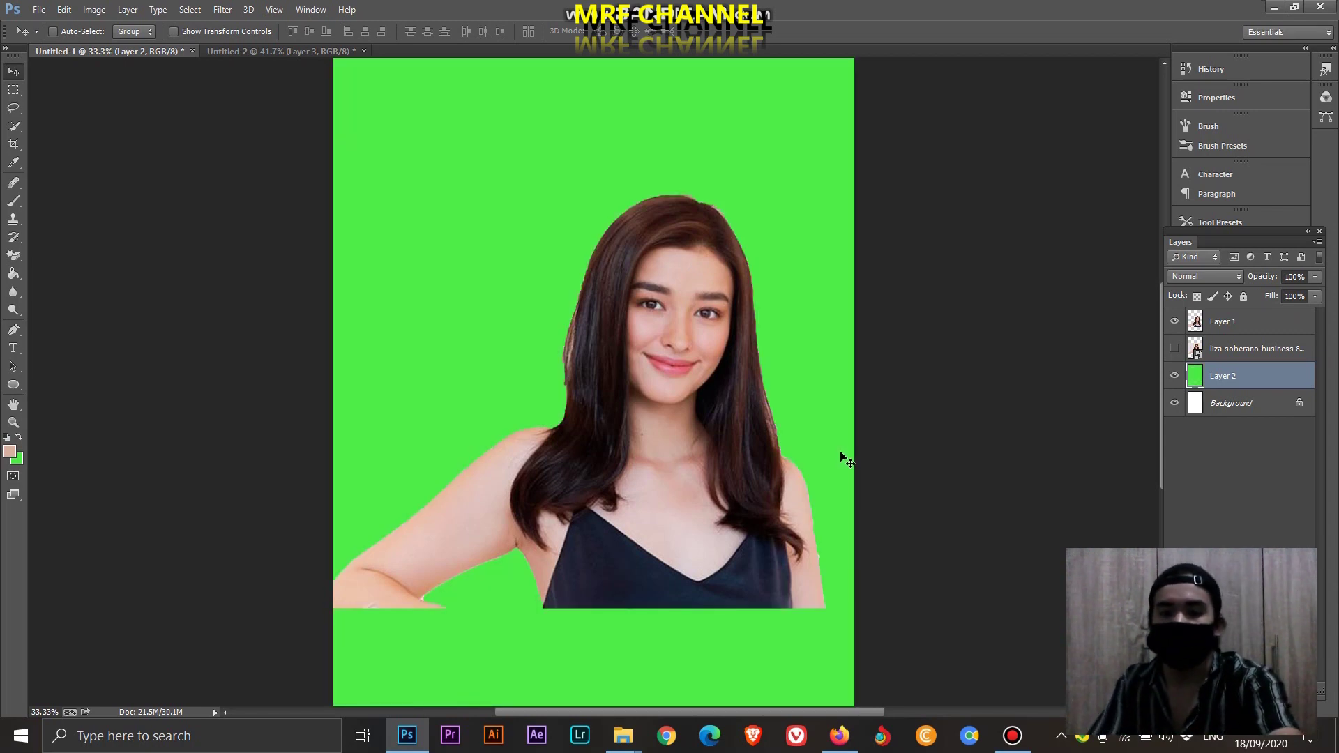
key("ctrl+minus")
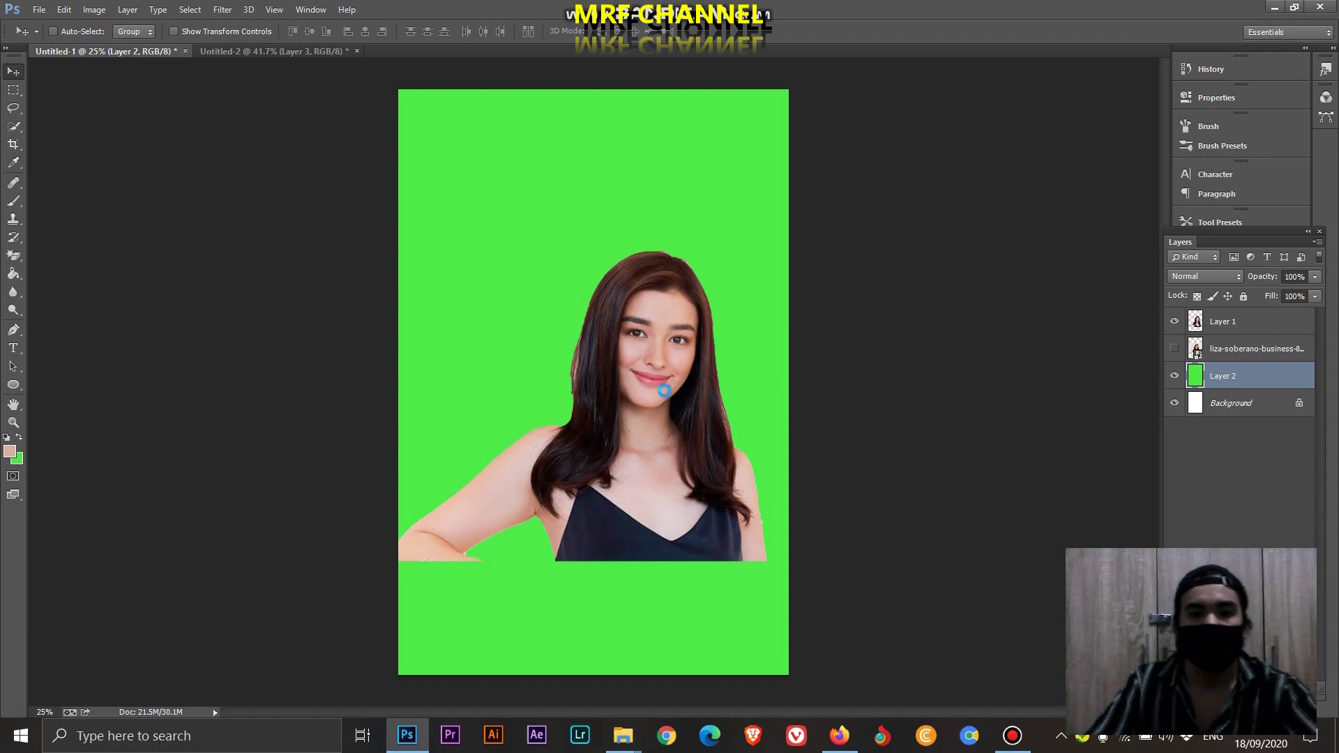
key("ctrl+s")
Save the image as a JPEG named 'liza' in Downloads with default JPEG options
left_click(969, 527)
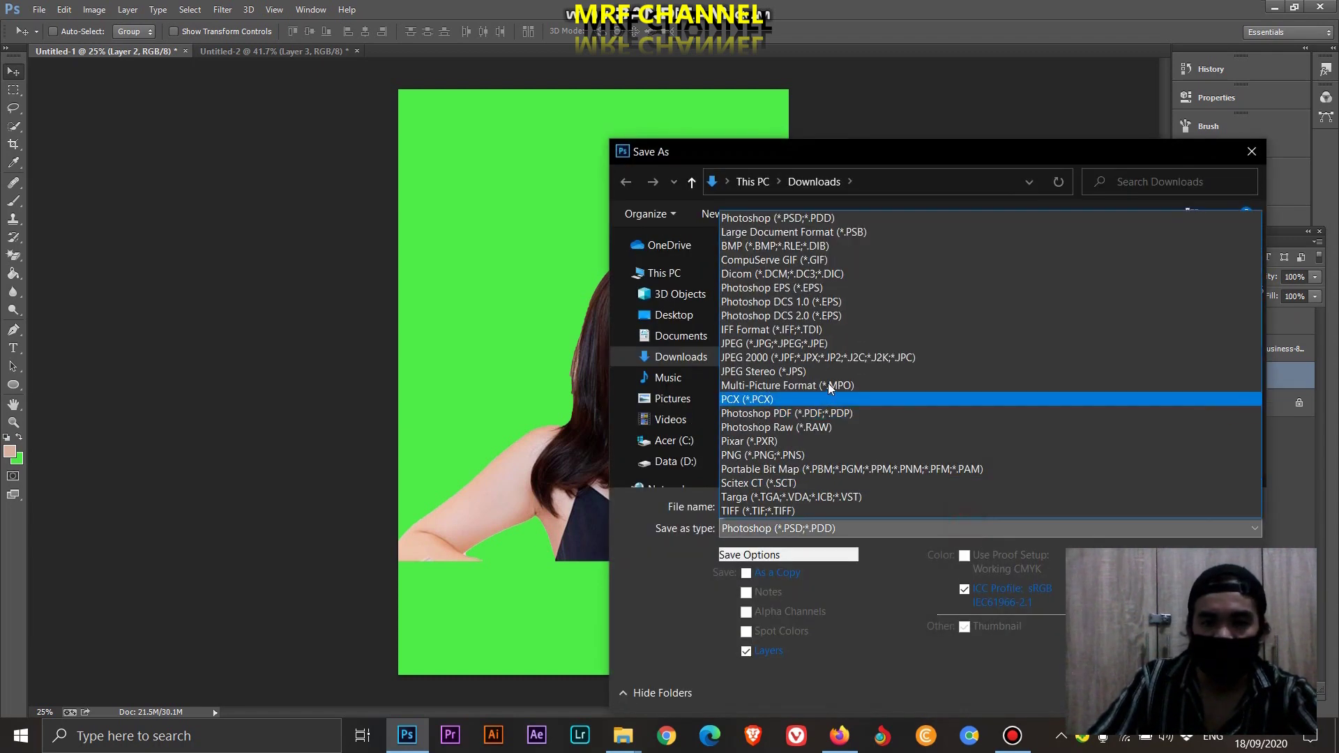
left_click(893, 342)
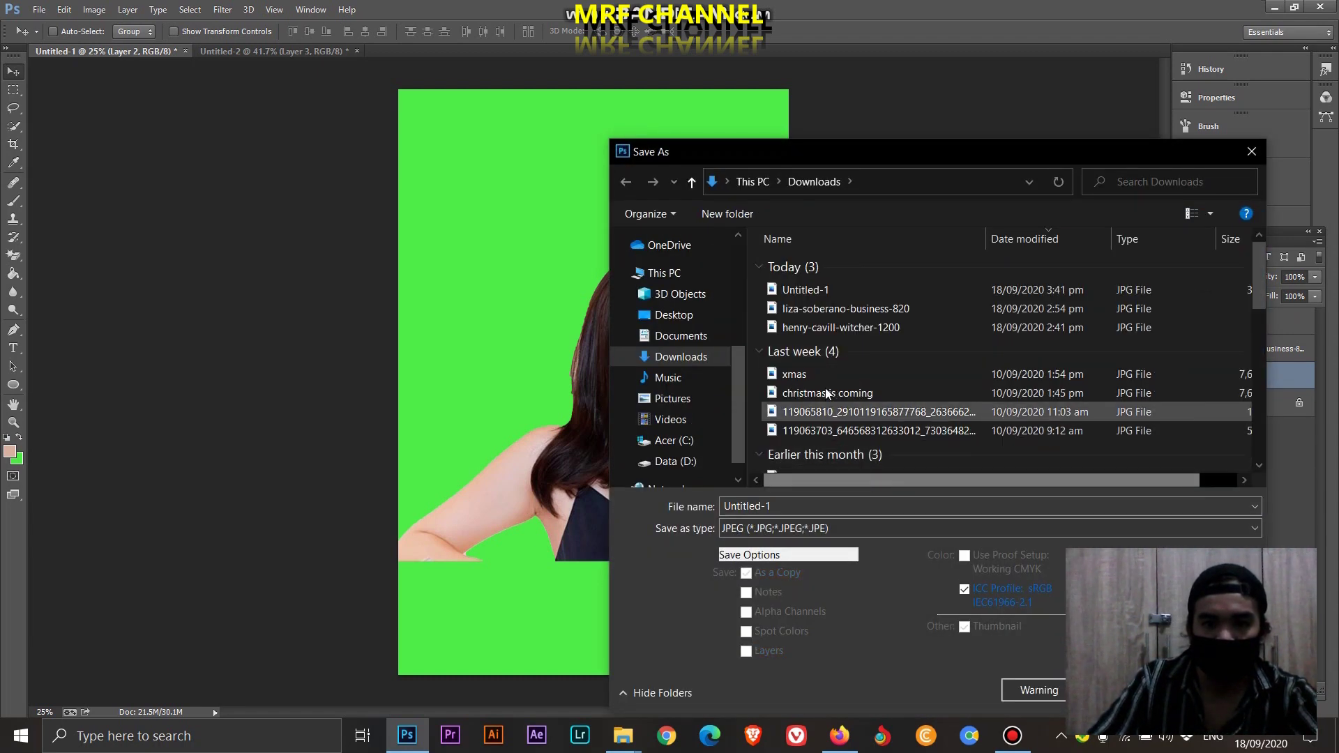
left_click(847, 505)
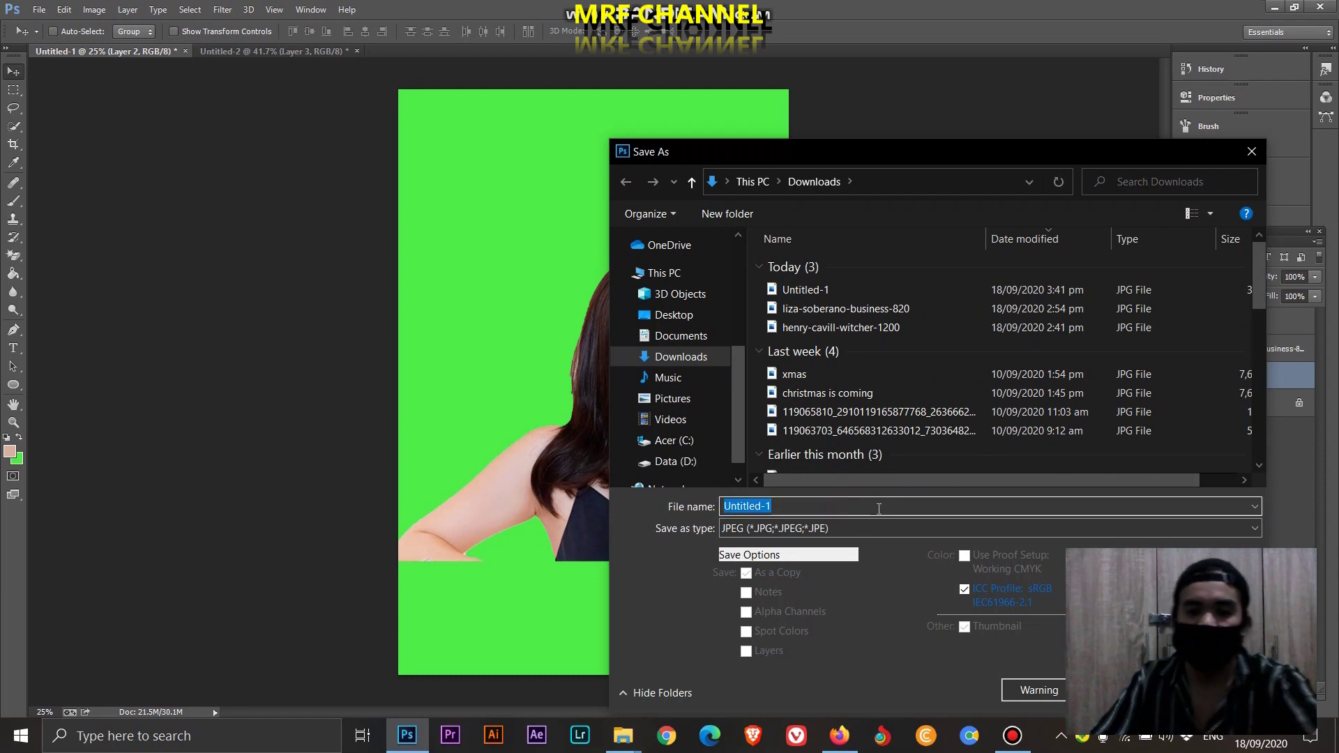
type("liza")
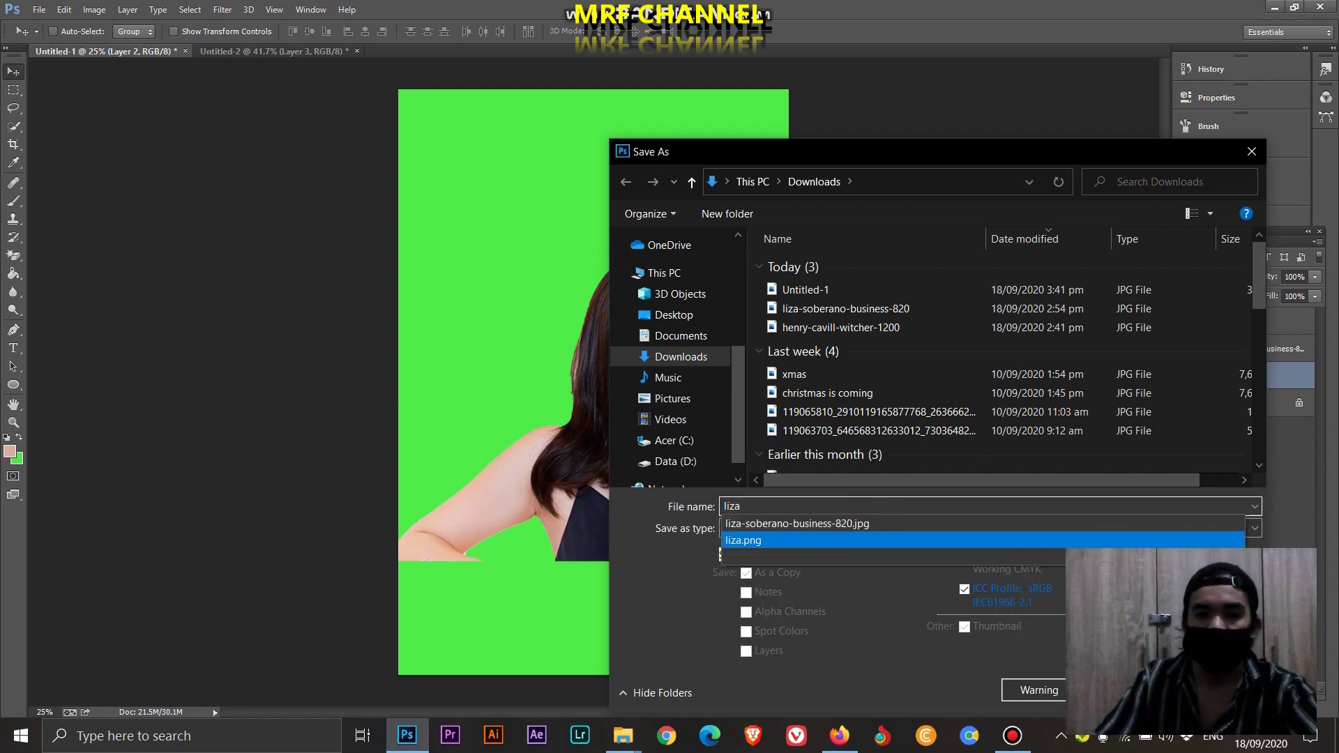
key("Return")
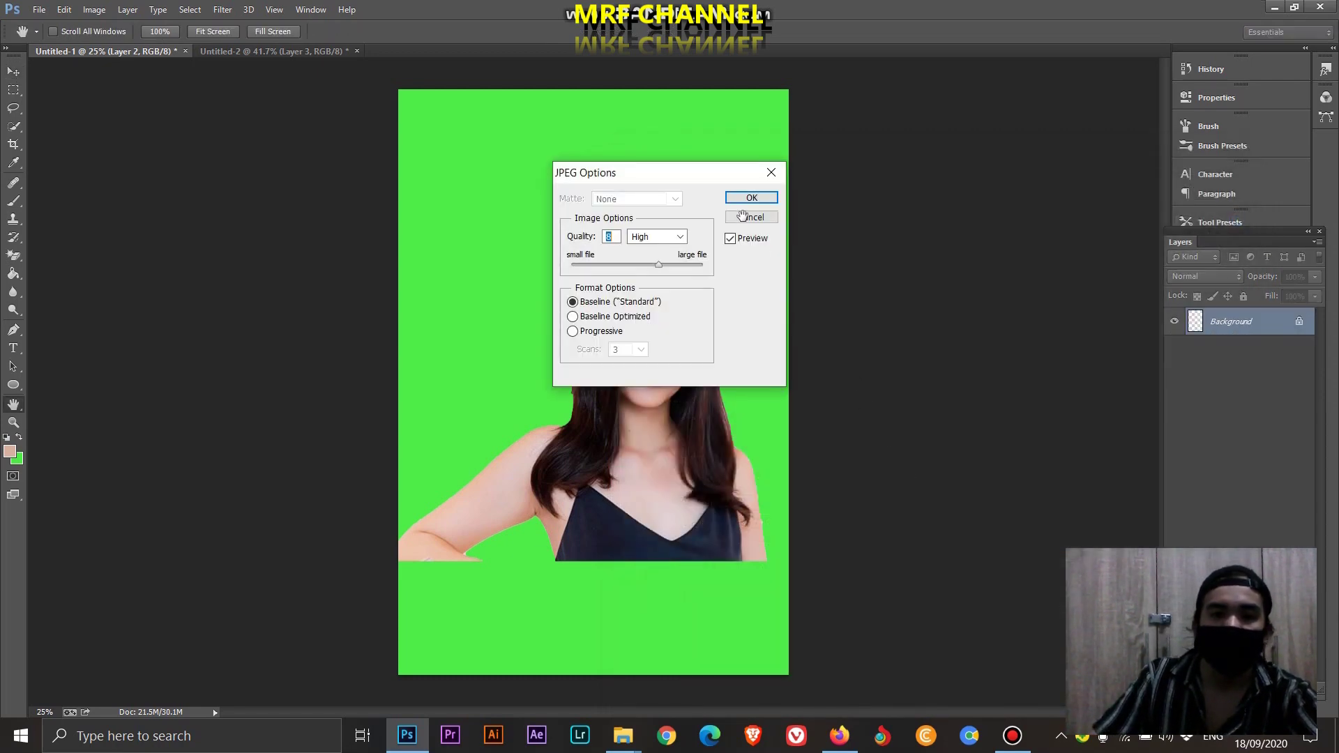
left_click(748, 204)
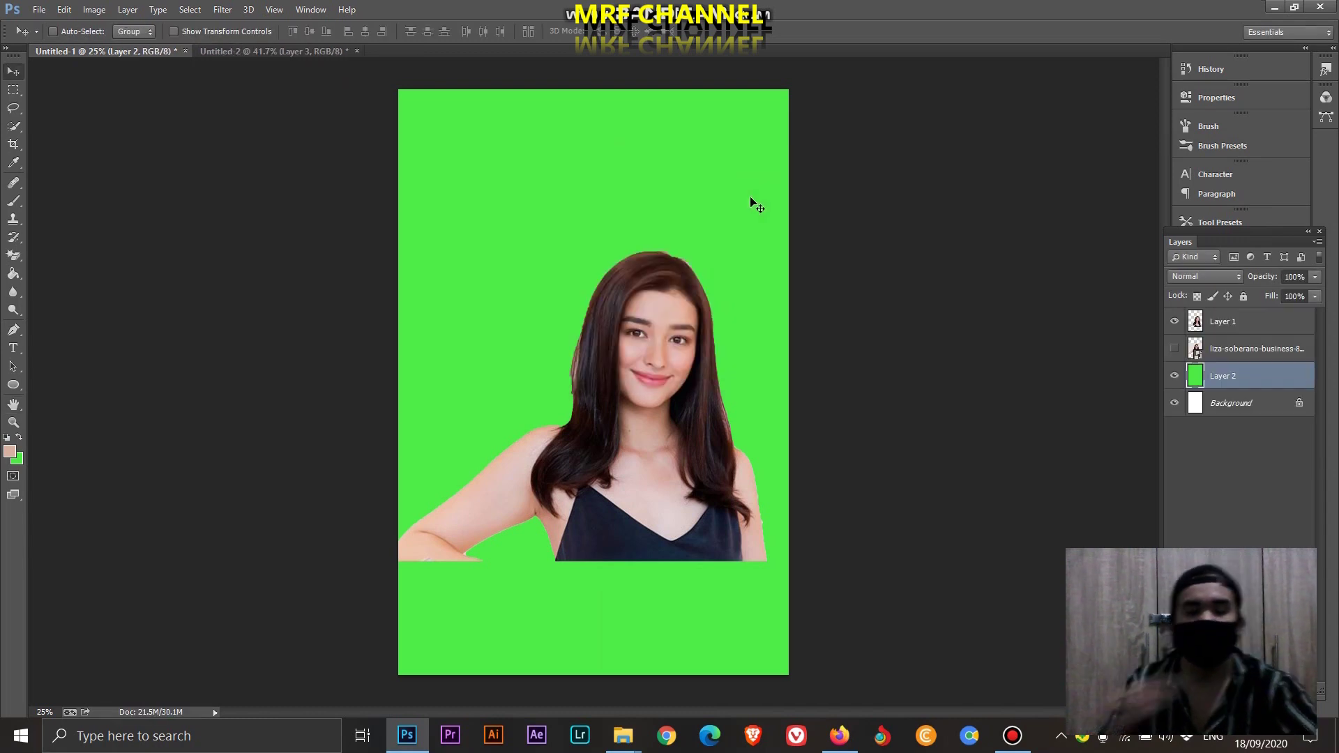